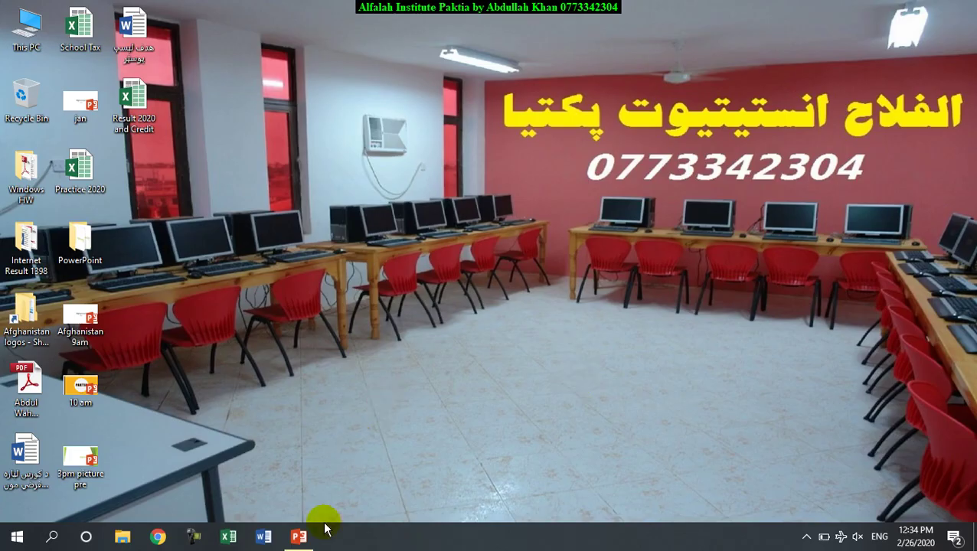
# Type 'Afghanistan' as the first slide's title and 'History' as its subtitle
pyautogui.click(299, 536)
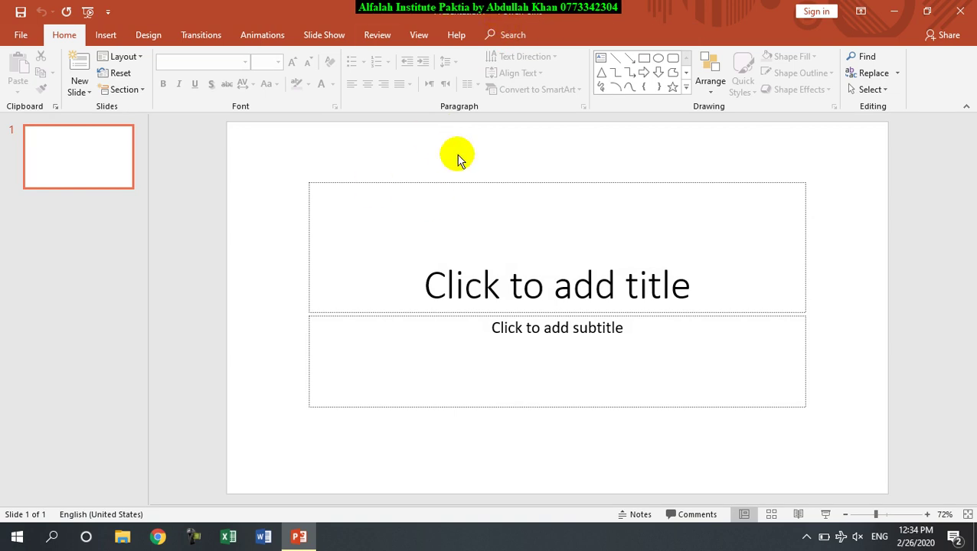
pyautogui.click(554, 289)
pyautogui.write('fghanist')
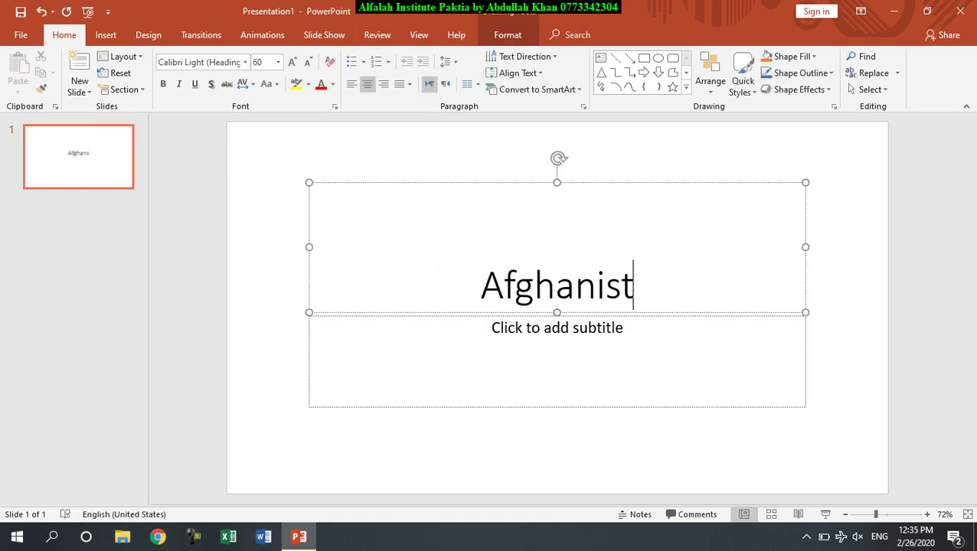
pyautogui.write('an')
pyautogui.click(547, 345)
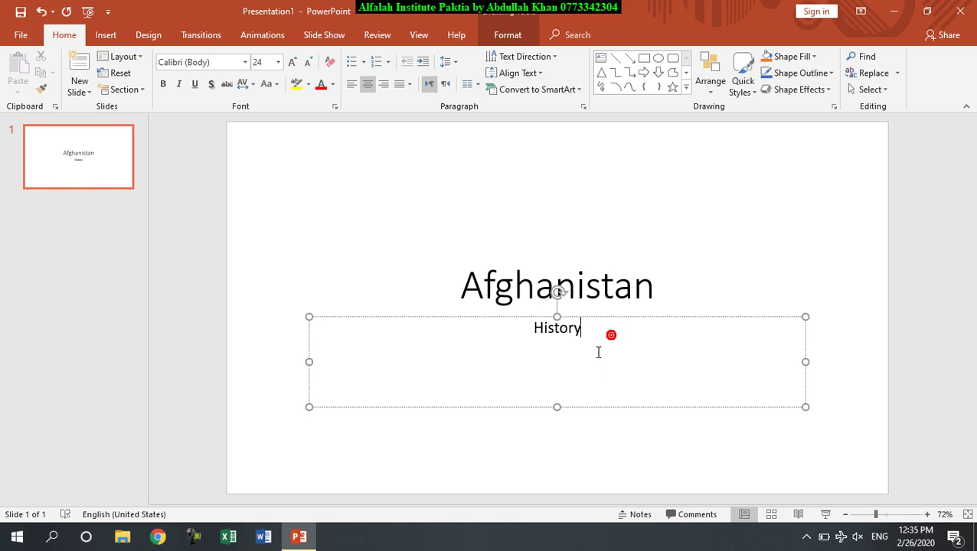
pyautogui.click(322, 320)
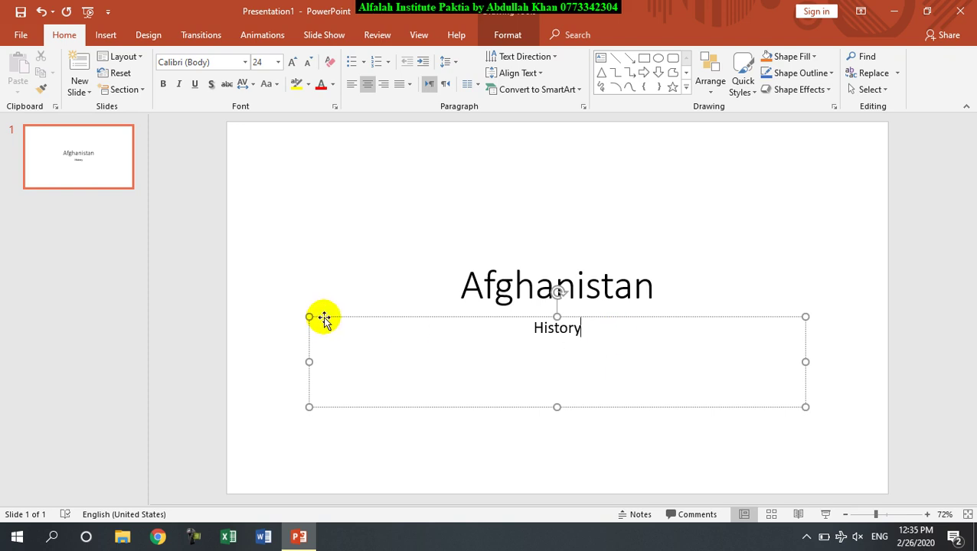
# Insert a new slide, title it 'Kabul', and place the cursor in its empty body
pyautogui.click(81, 63)
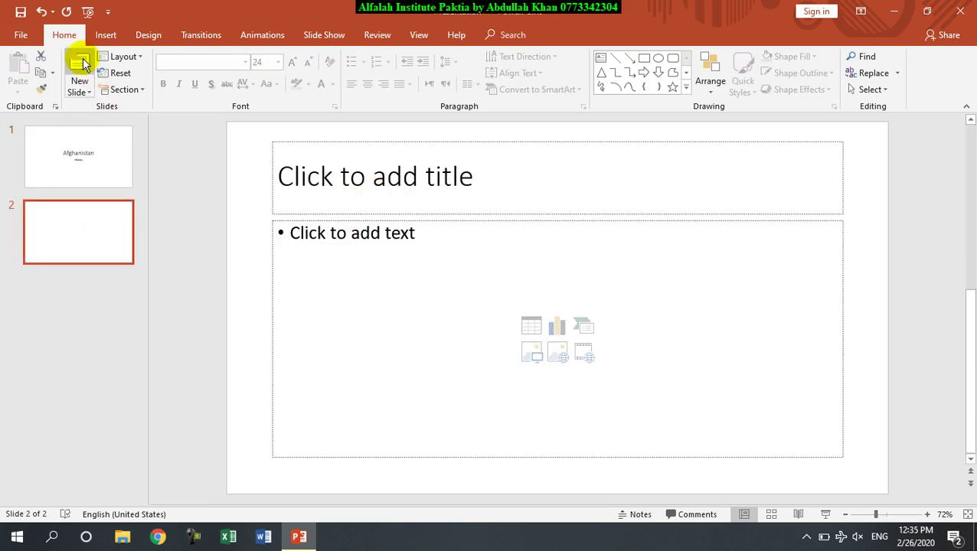
pyautogui.click(391, 177)
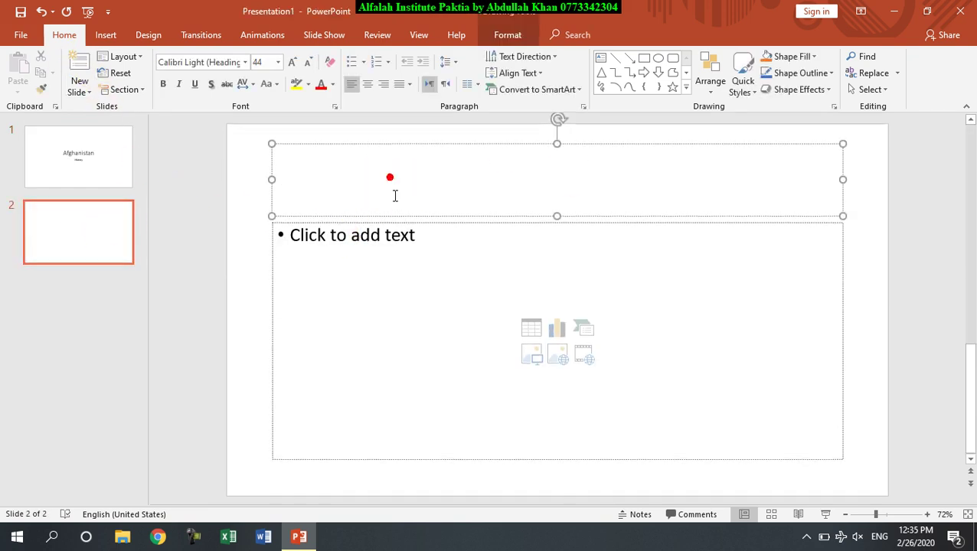
pyautogui.write('Kabul')
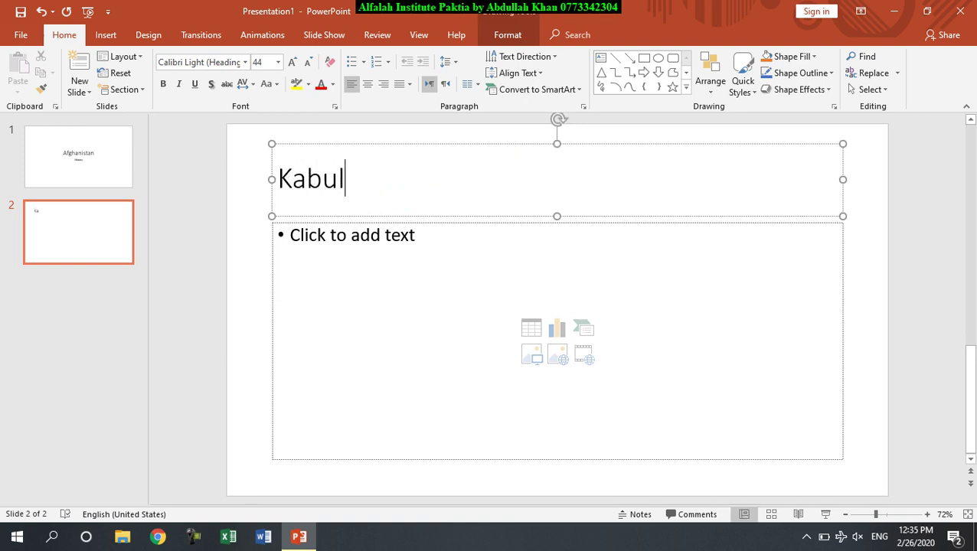
pyautogui.click(408, 278)
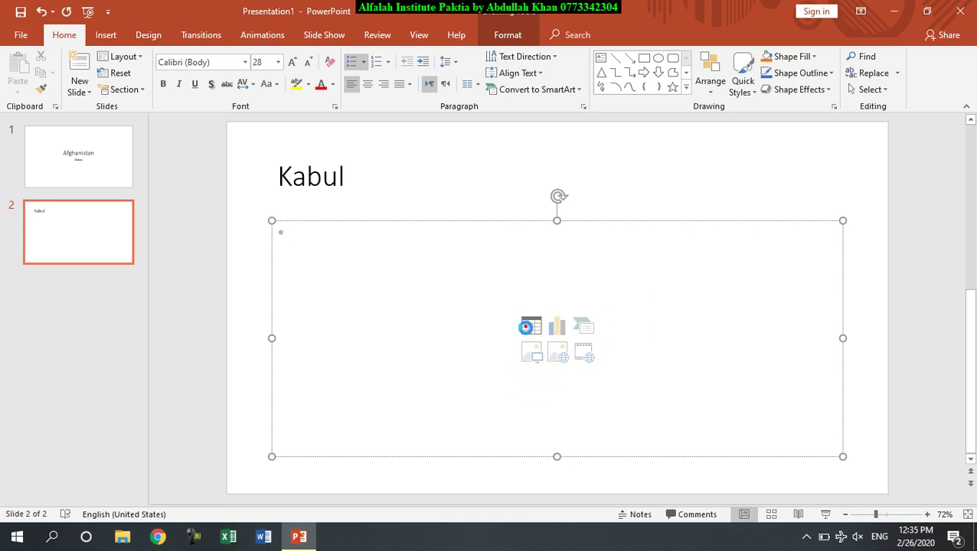
pyautogui.click(525, 326)
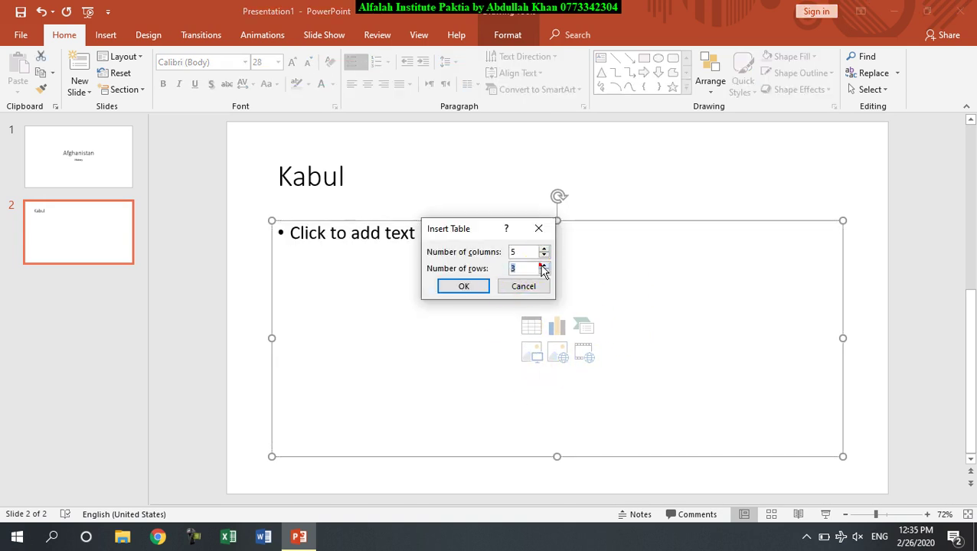
pyautogui.click(467, 292)
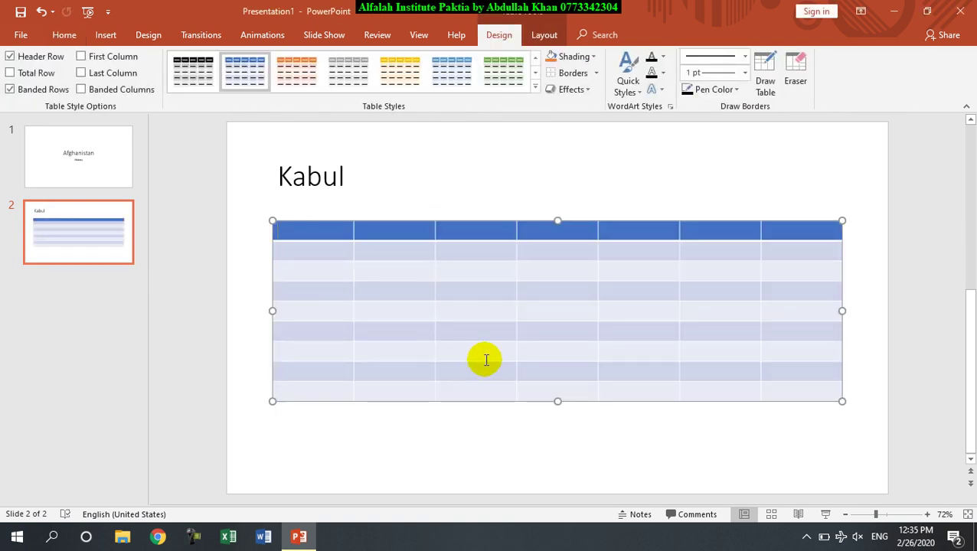
pyautogui.hotkey('ctrl', 'z')
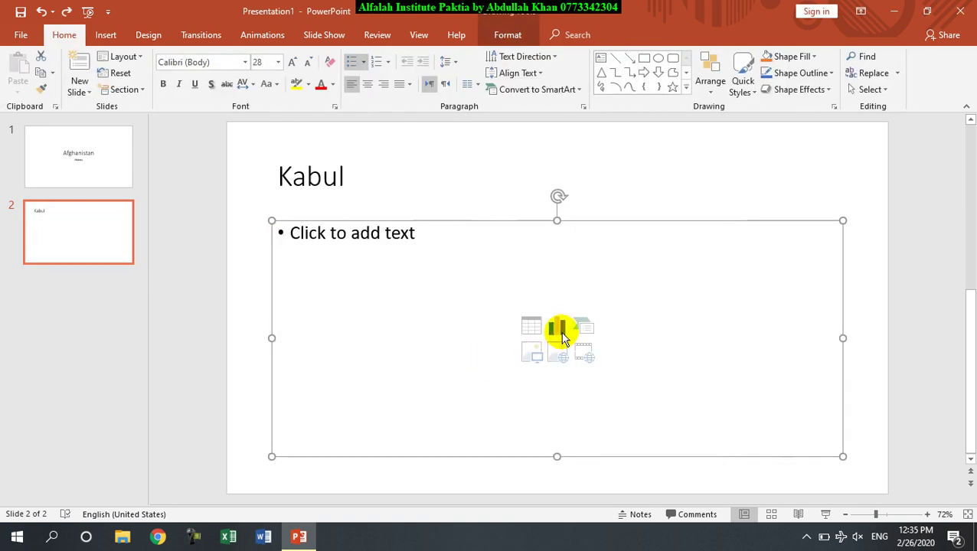
pyautogui.click(558, 329)
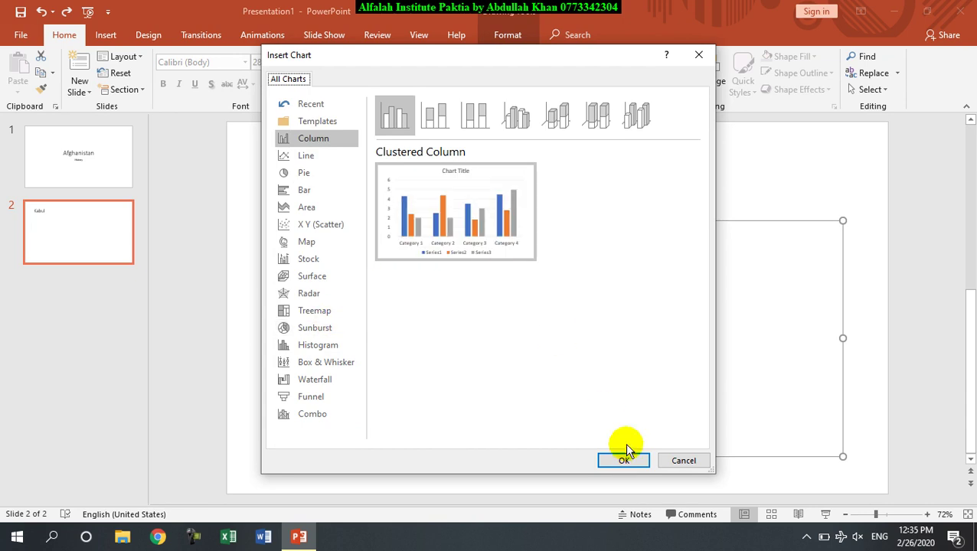
pyautogui.click(686, 460)
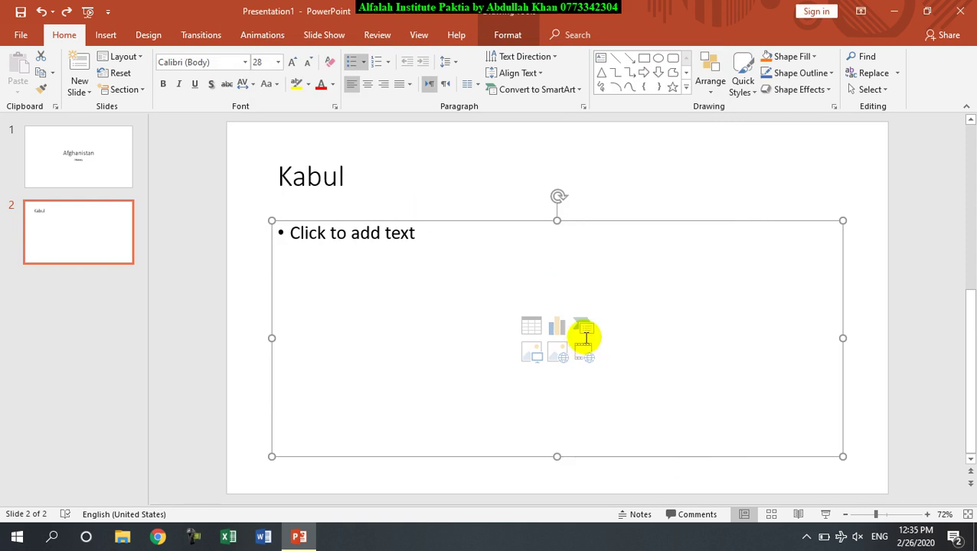
pyautogui.click(585, 329)
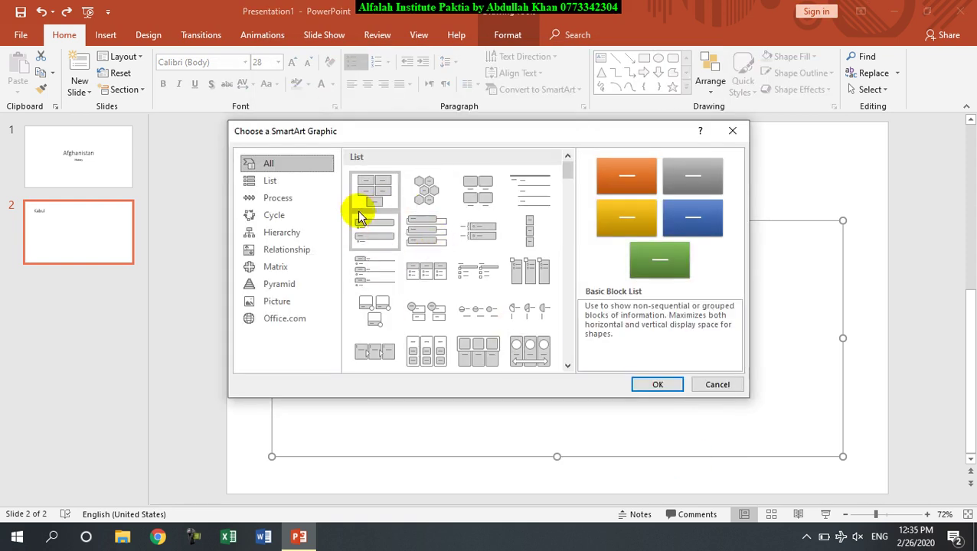
pyautogui.click(275, 215)
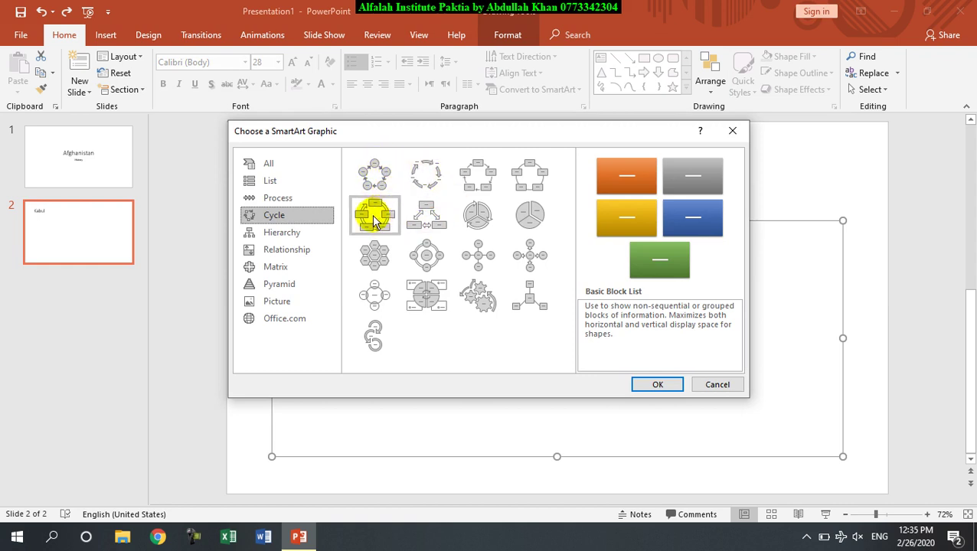
pyautogui.click(715, 385)
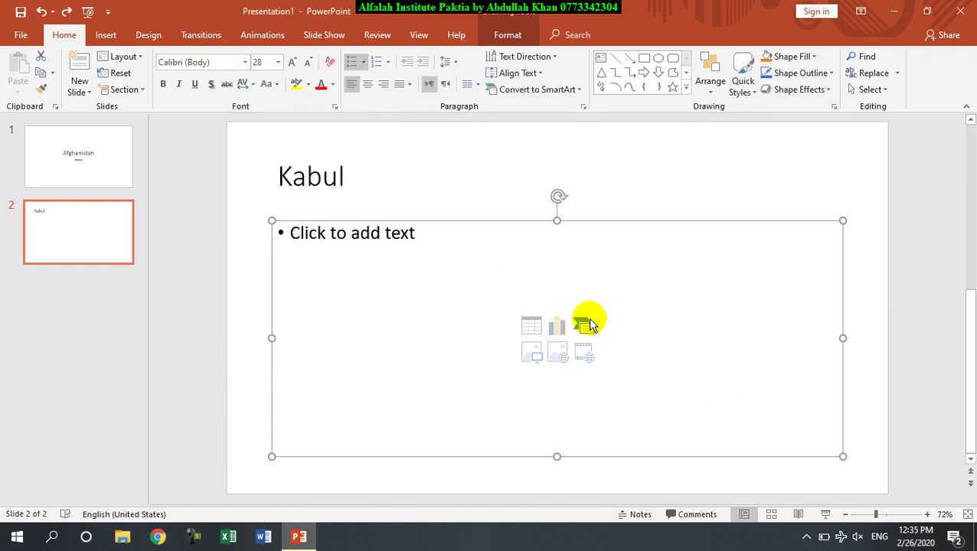
pyautogui.click(531, 356)
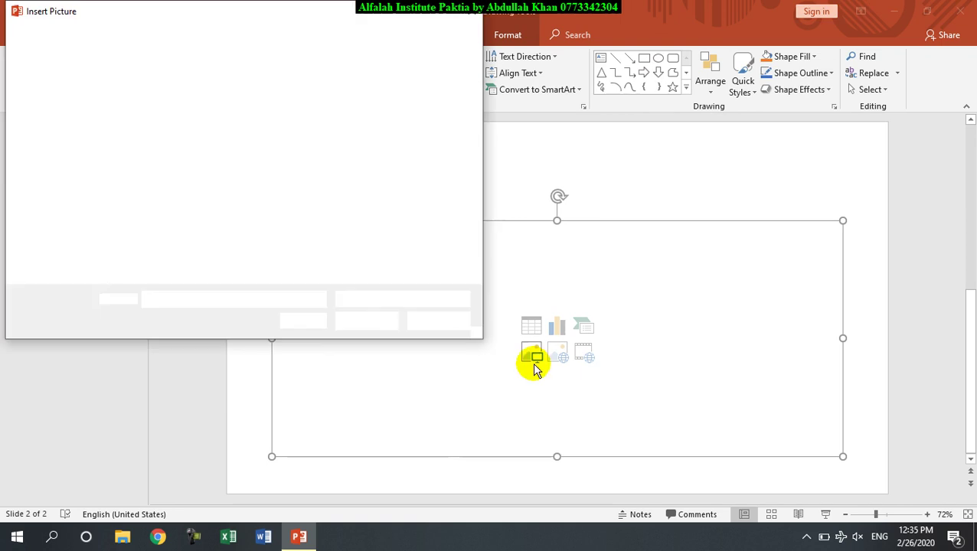
pyautogui.click(441, 322)
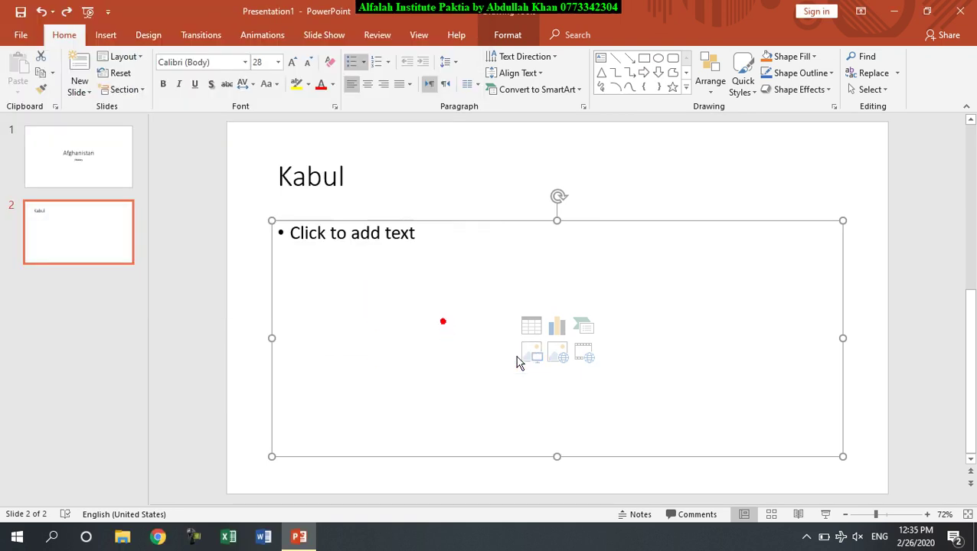
# Insert a third slide with empty title and content placeholders from the Home ribbon
pyautogui.click(104, 36)
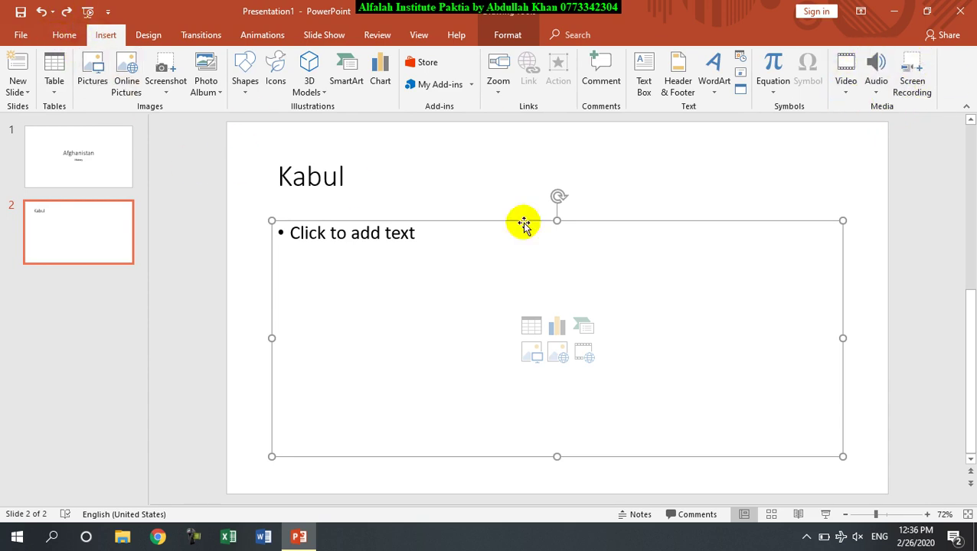
pyautogui.click(66, 35)
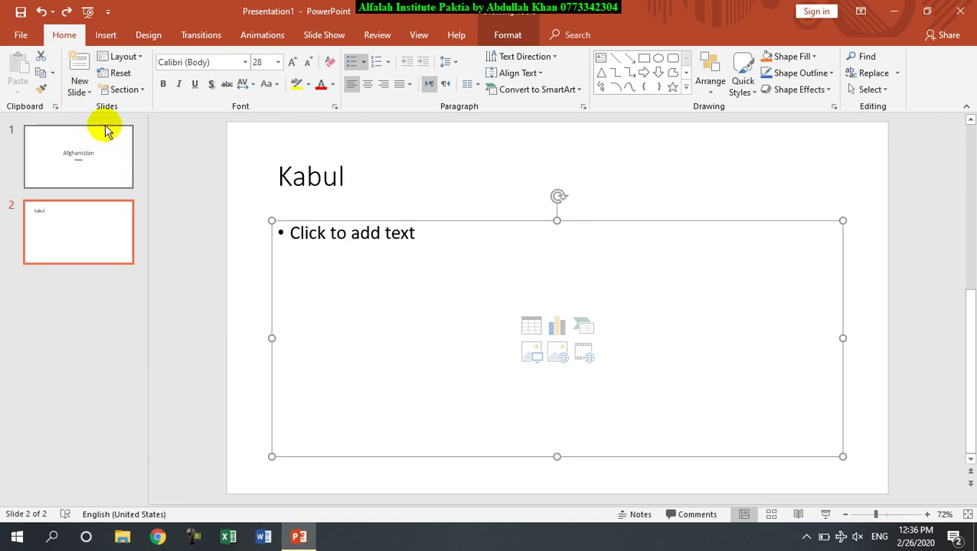
pyautogui.click(80, 67)
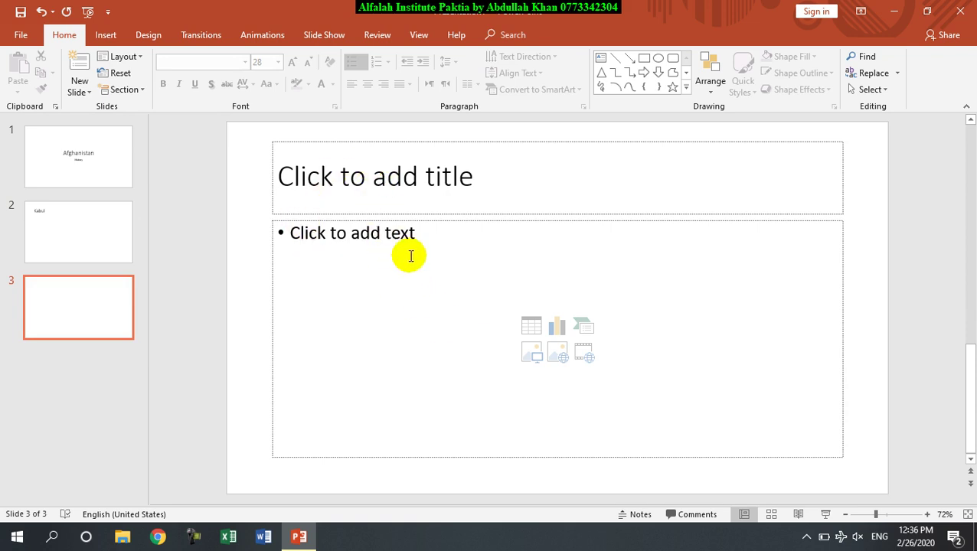
pyautogui.click(78, 92)
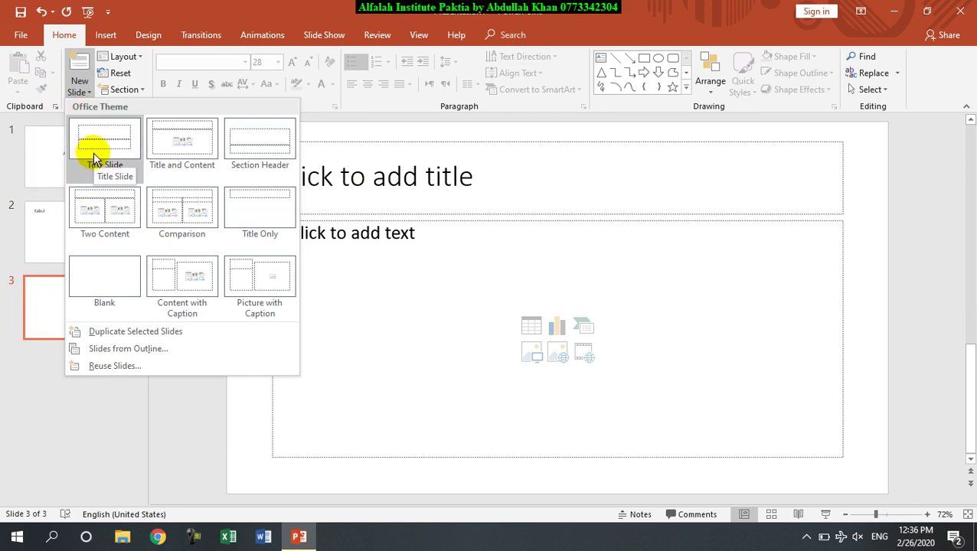
# Add slides with Title Slide, Title and Content, Section Header and Two Content layouts
pyautogui.click(93, 152)
pyautogui.click(91, 157)
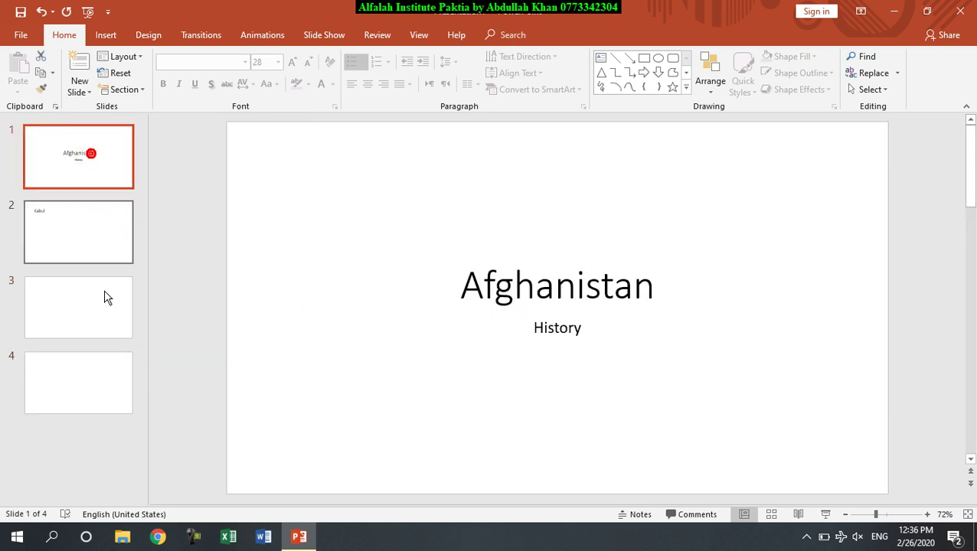
pyautogui.click(96, 388)
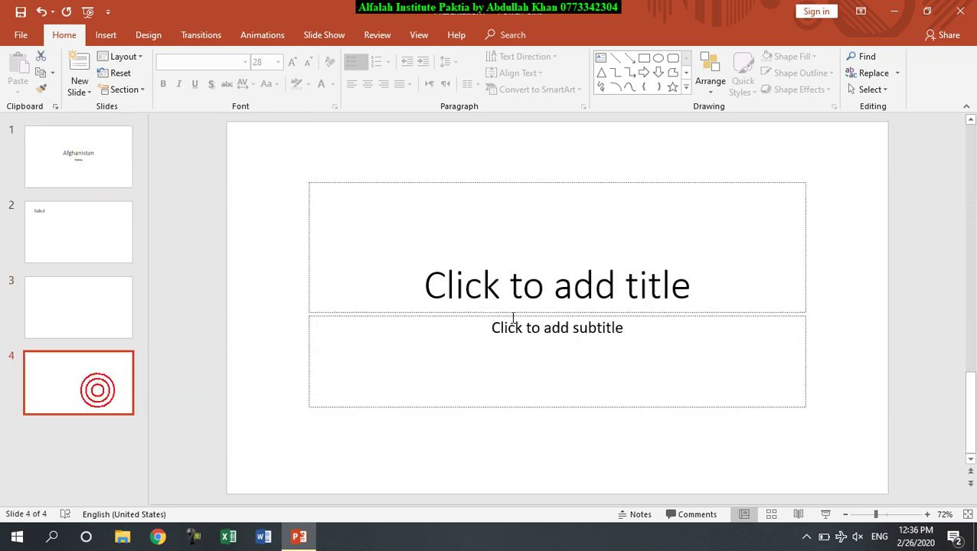
pyautogui.click(80, 91)
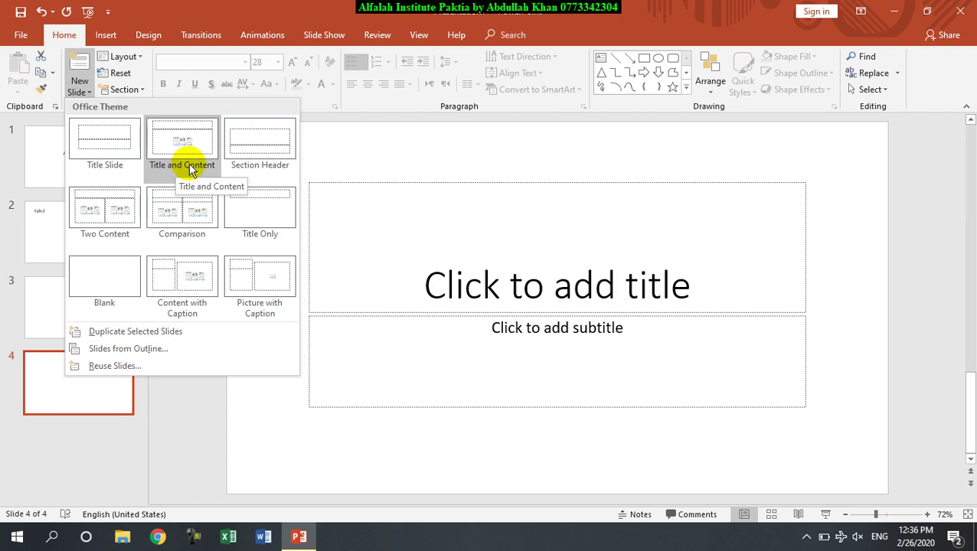
pyautogui.click(123, 142)
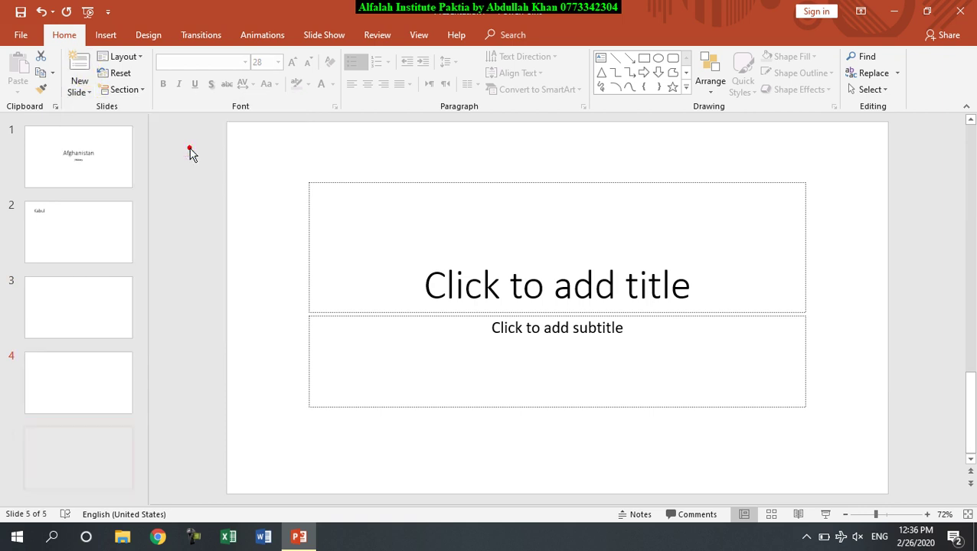
pyautogui.click(79, 91)
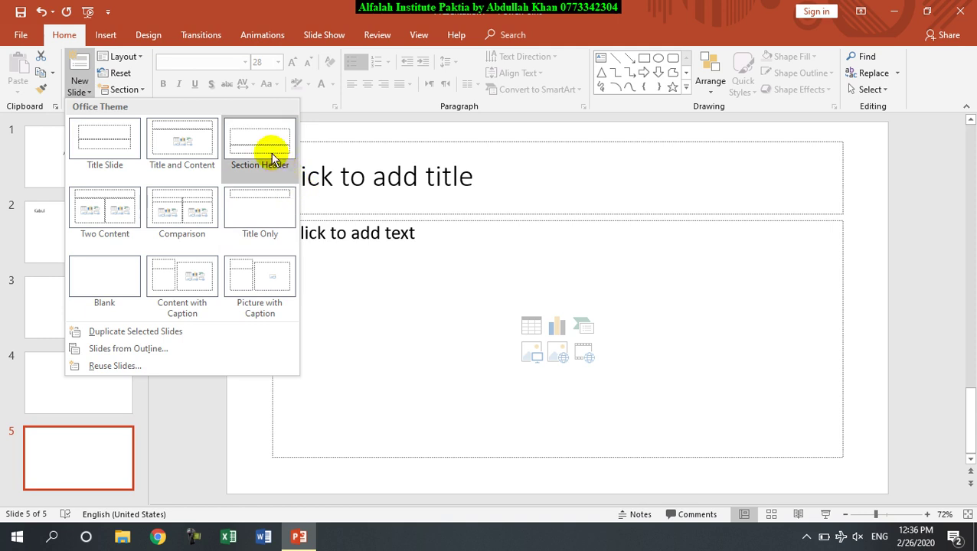
pyautogui.click(259, 145)
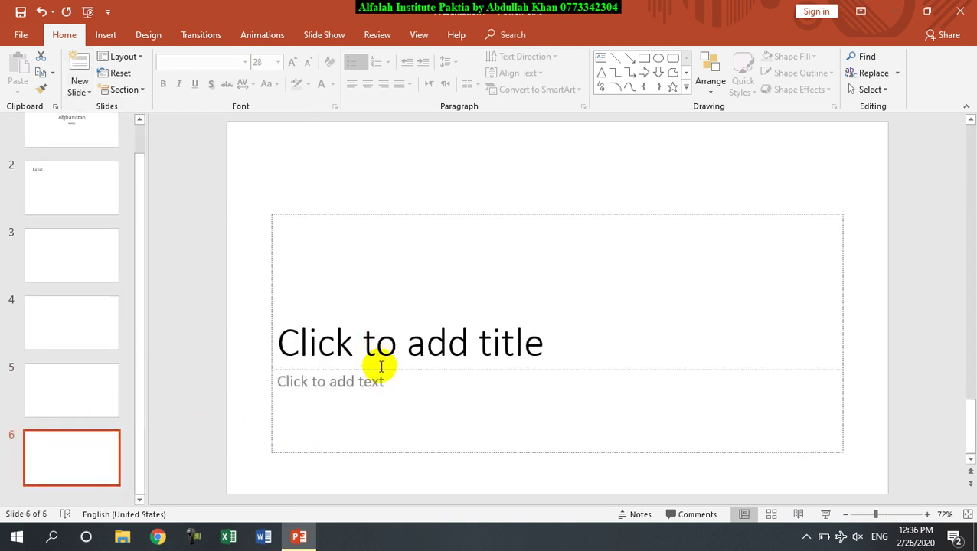
pyautogui.click(76, 90)
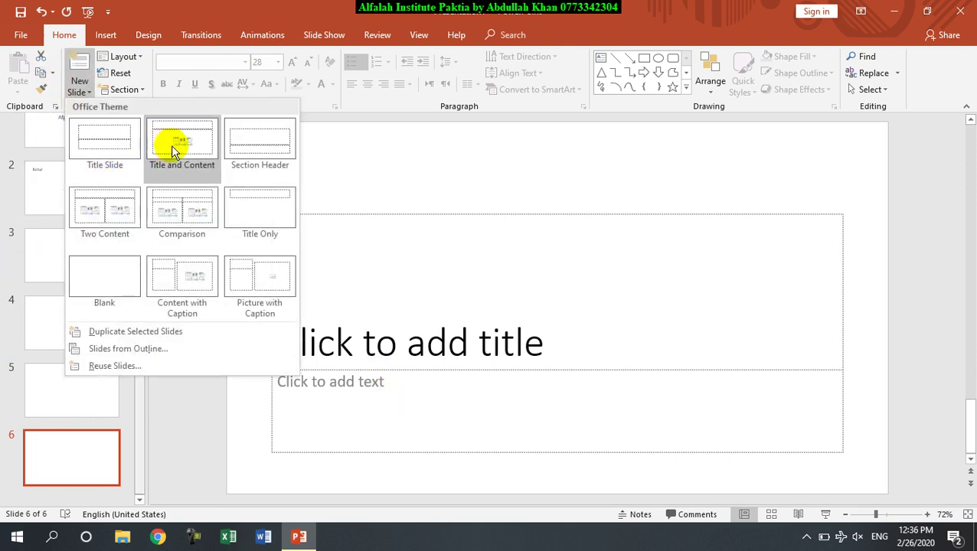
pyautogui.click(102, 207)
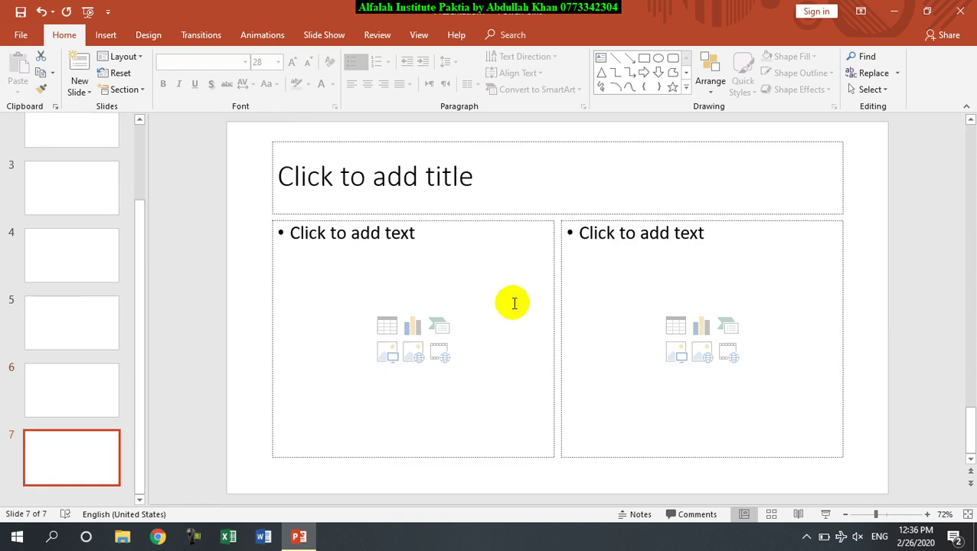
# Try the placeholders on the Two Content slide, then add a Comparison slide
pyautogui.click(396, 179)
pyautogui.click(365, 251)
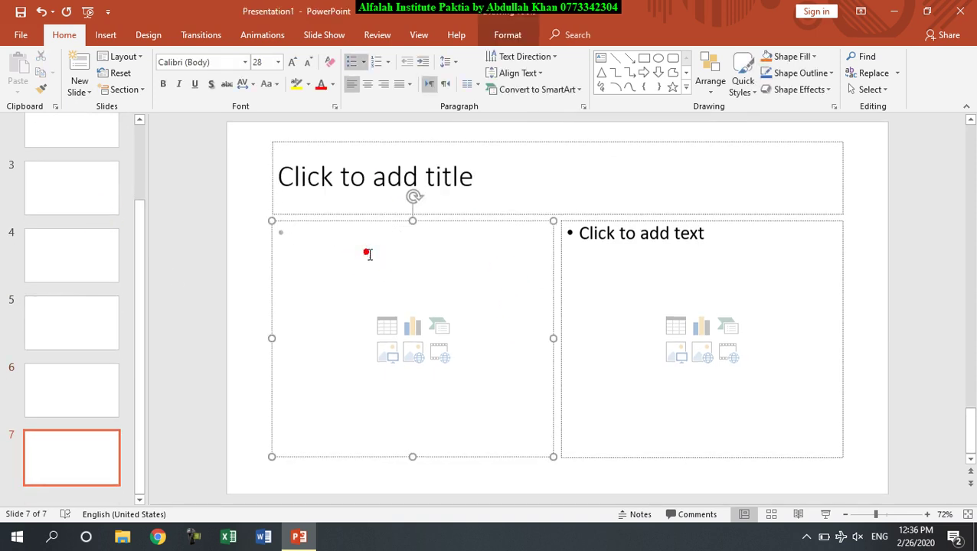
pyautogui.click(624, 260)
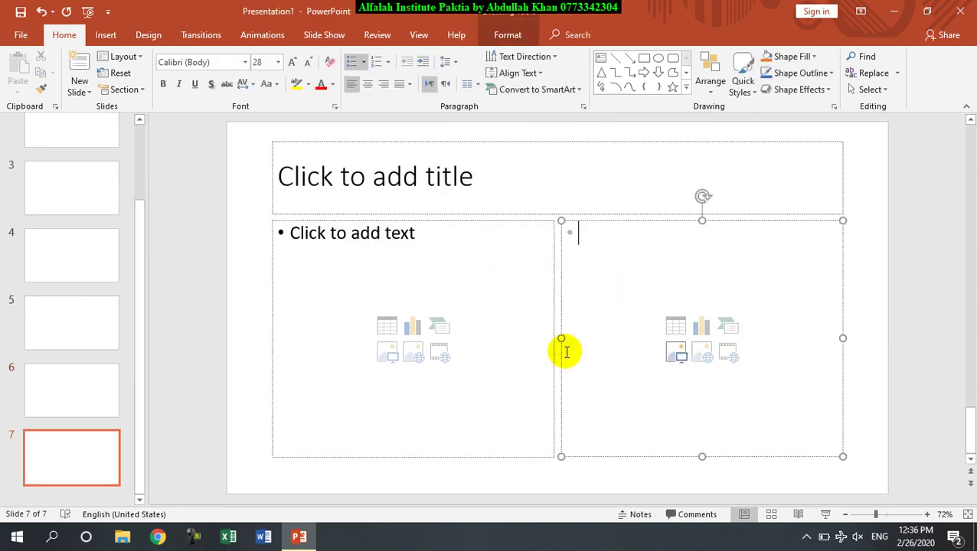
pyautogui.click(79, 92)
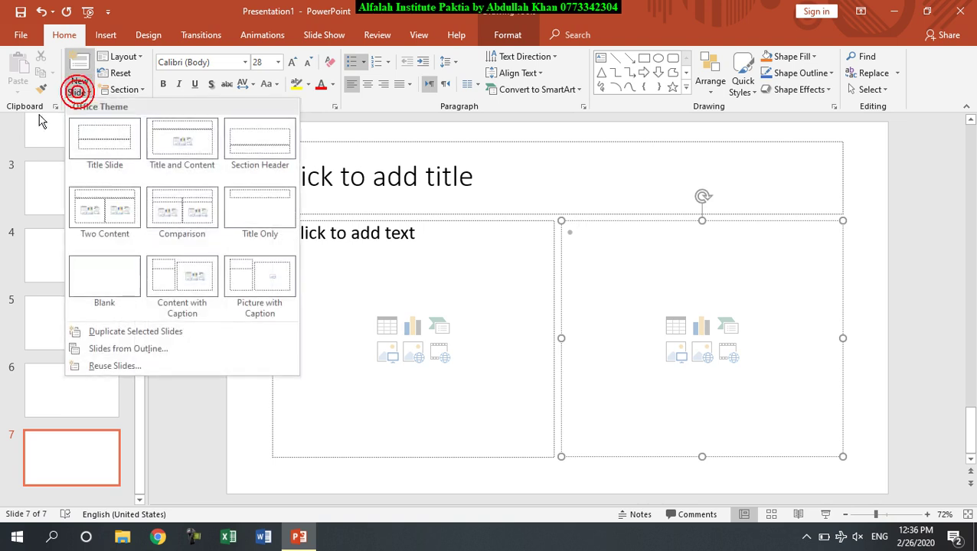
pyautogui.click(191, 206)
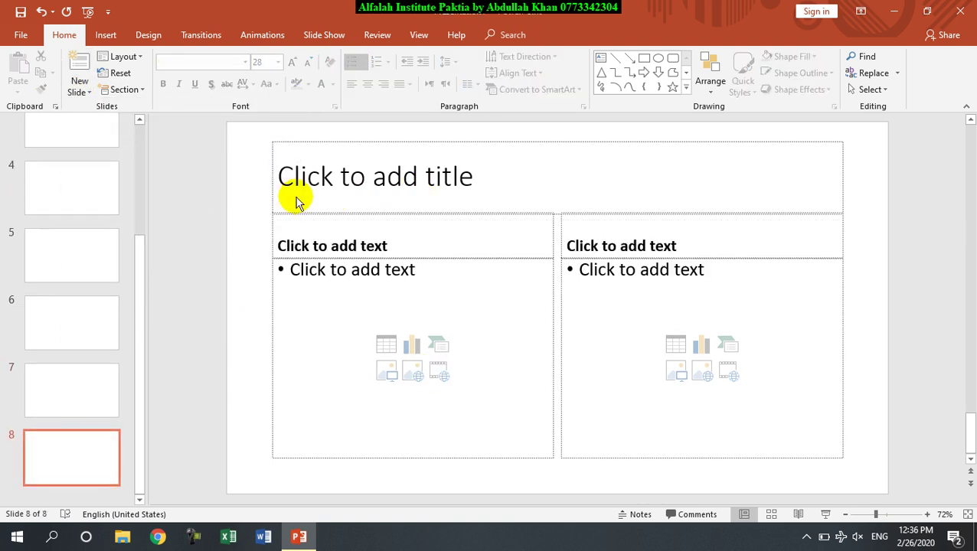
# Inspect the title and content placeholders on slides 7 and 8
pyautogui.click(92, 375)
pyautogui.click(413, 183)
pyautogui.click(372, 254)
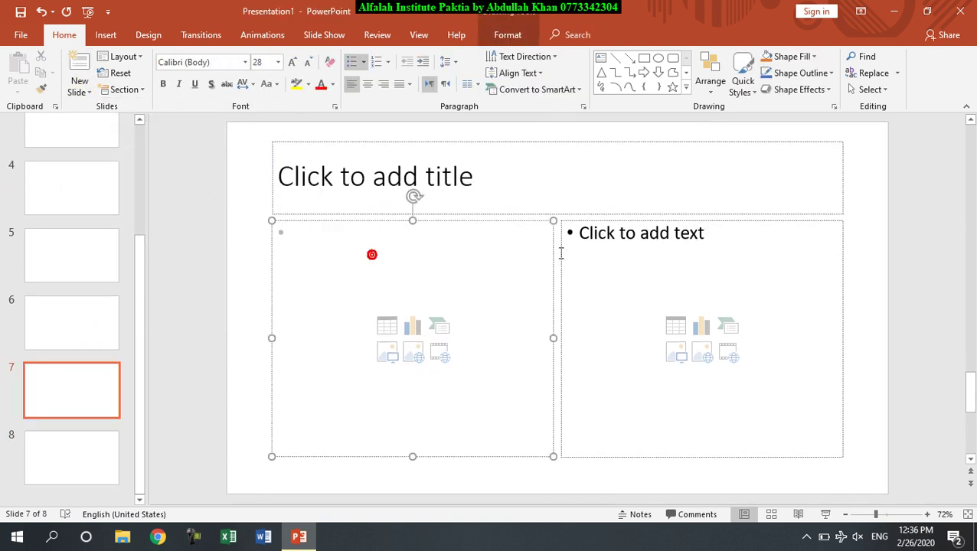
pyautogui.click(650, 257)
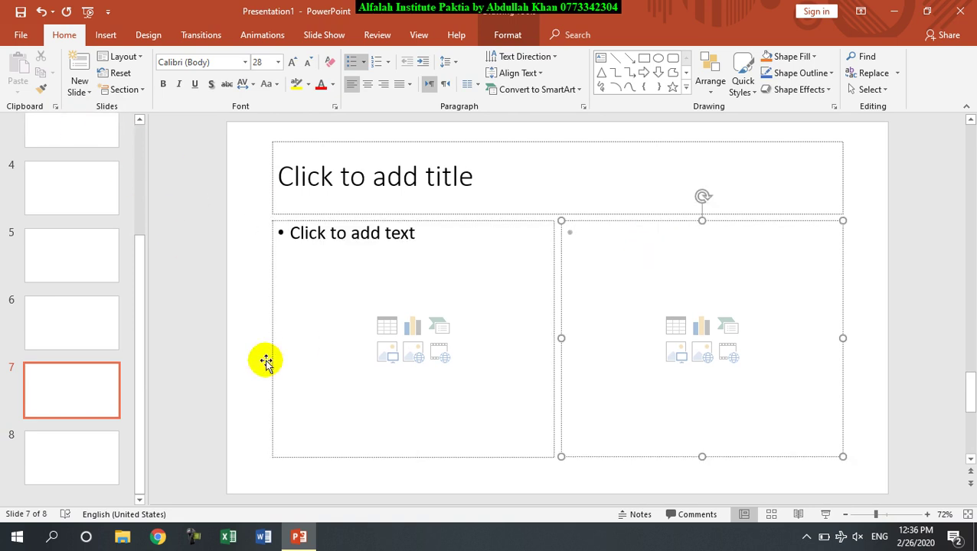
pyautogui.click(92, 451)
pyautogui.click(393, 180)
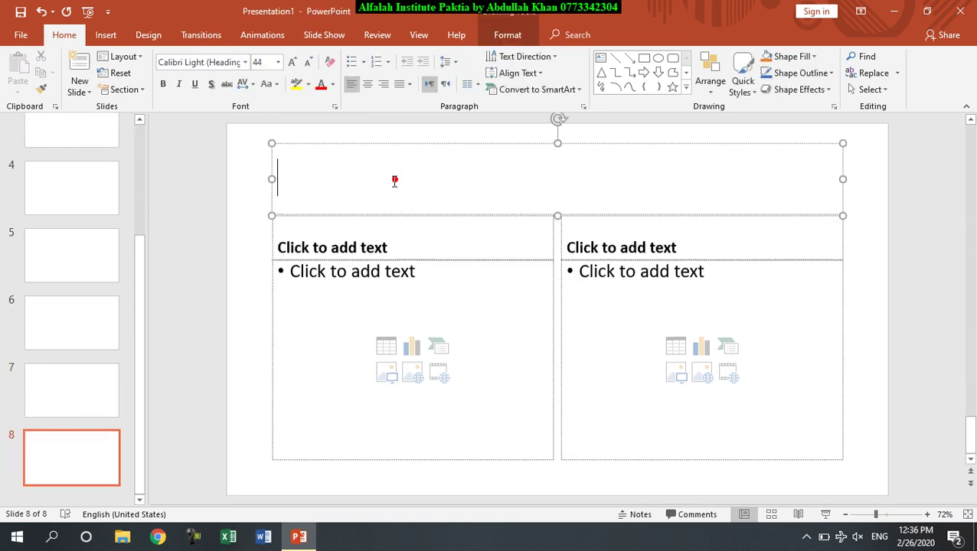
pyautogui.click(387, 249)
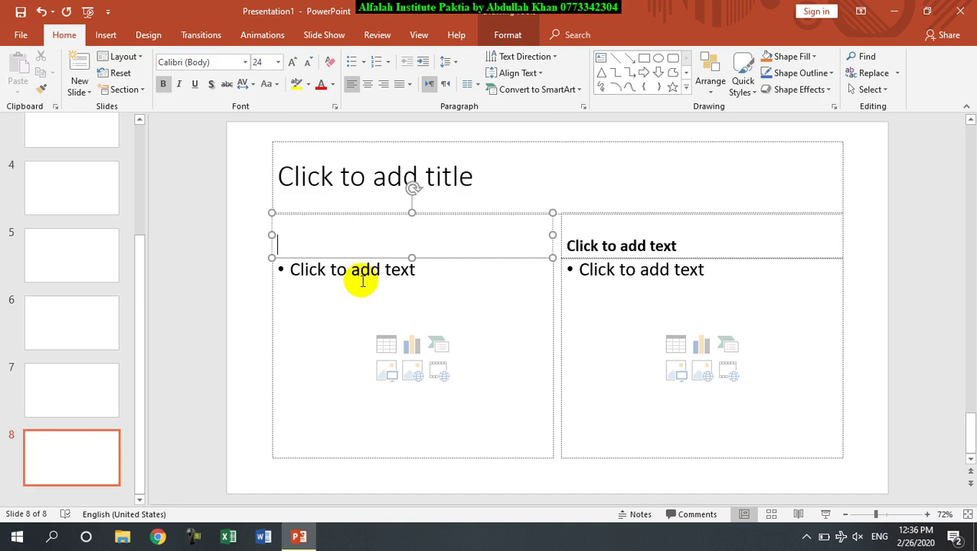
pyautogui.click(648, 248)
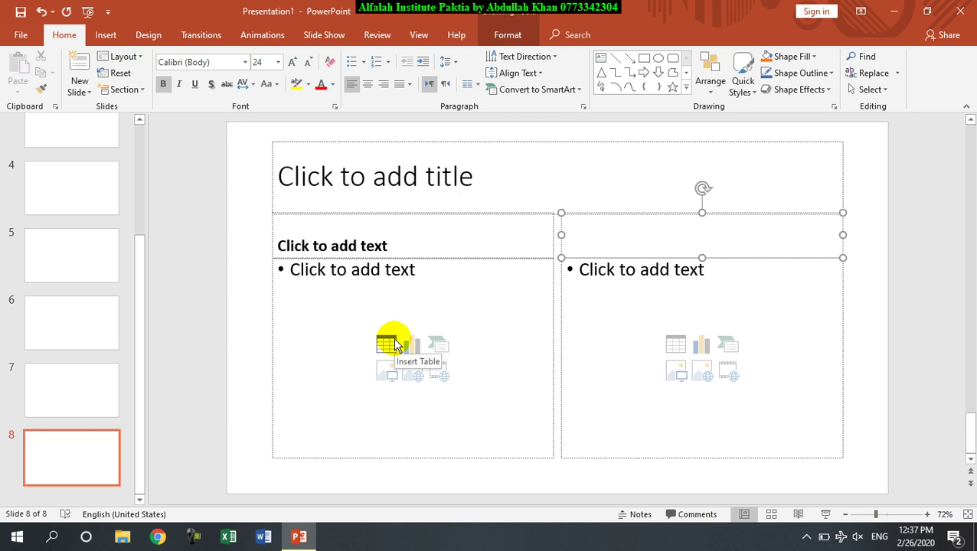
# Add a Title Only slide with the title 'To be Continue...'
pyautogui.click(81, 92)
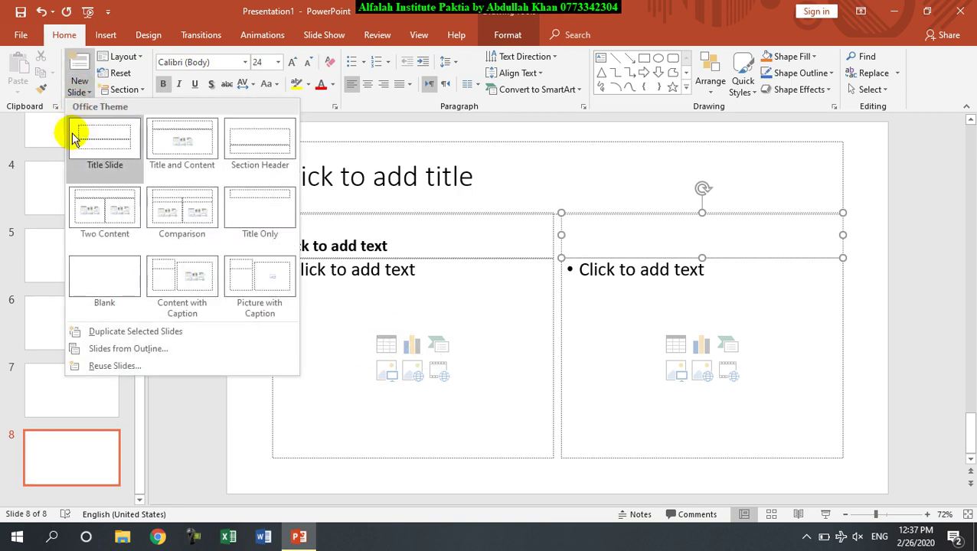
pyautogui.click(260, 210)
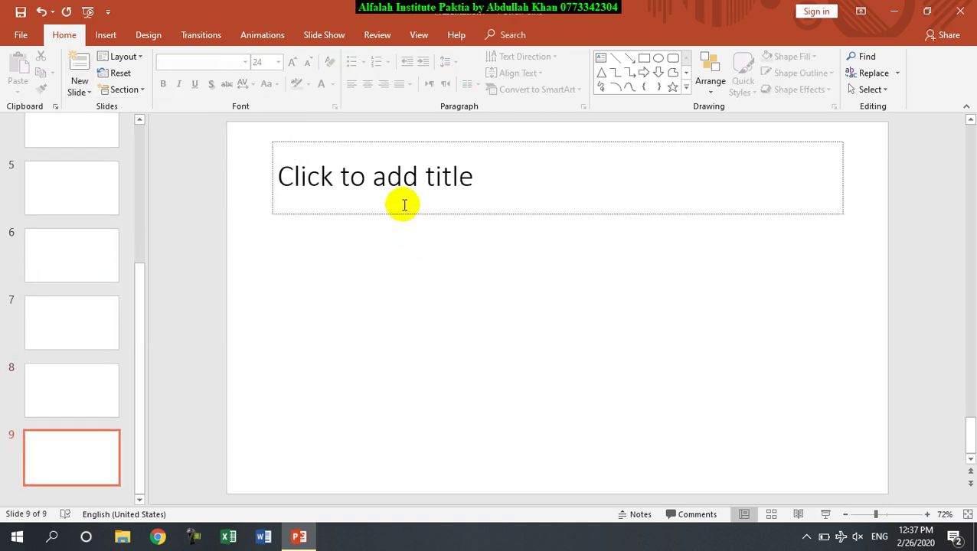
pyautogui.click(390, 187)
pyautogui.click(389, 188)
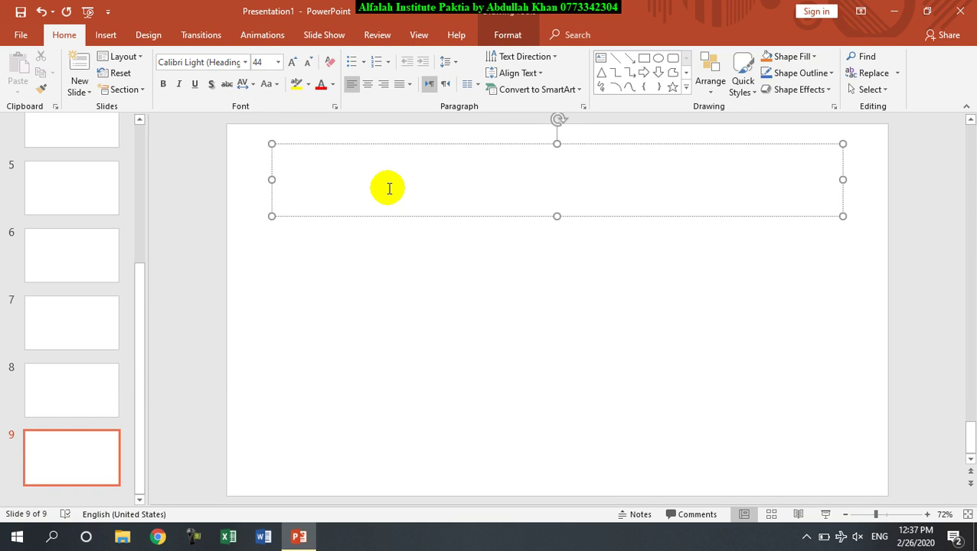
pyautogui.write('To be Continue...')
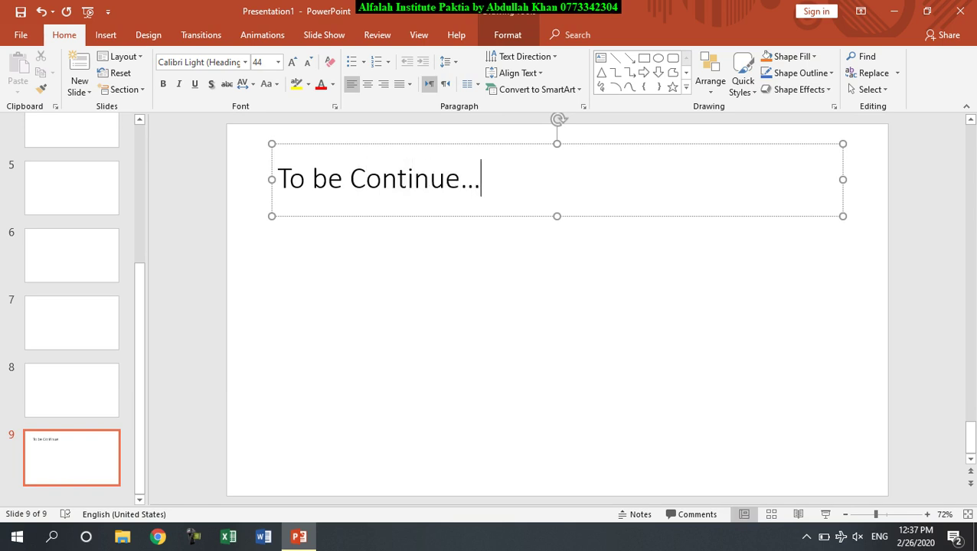
pyautogui.click(68, 461)
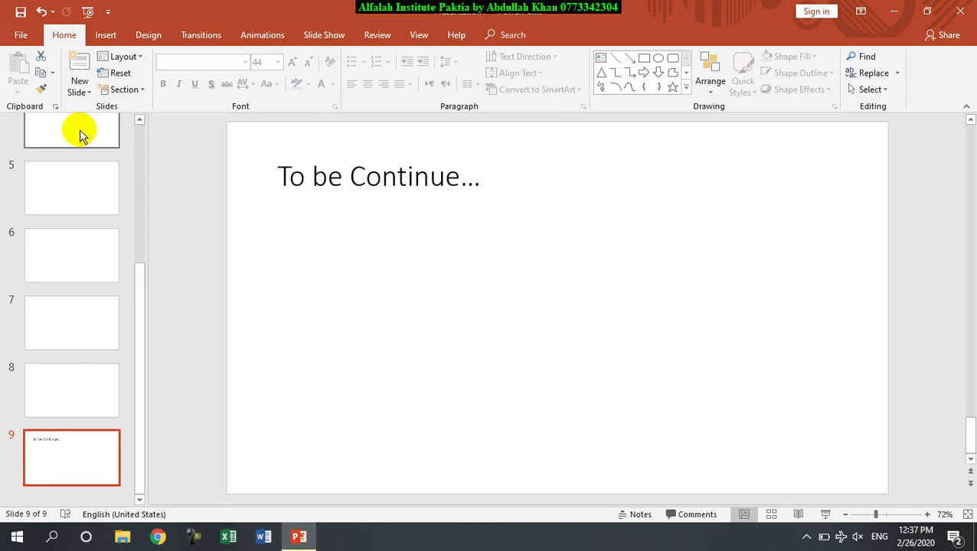
pyautogui.click(77, 91)
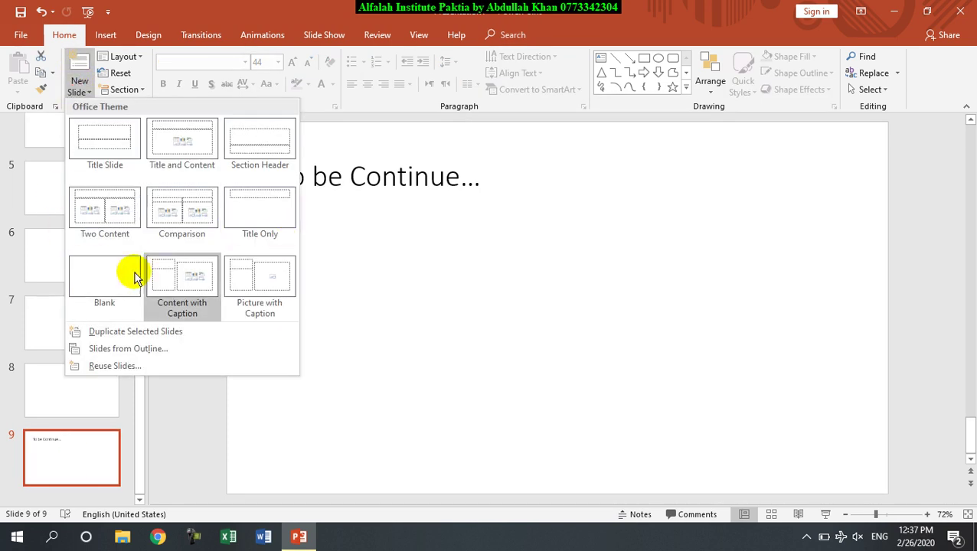
# Add a Blank slide and draw a text box across its top
pyautogui.click(121, 277)
pyautogui.click(404, 240)
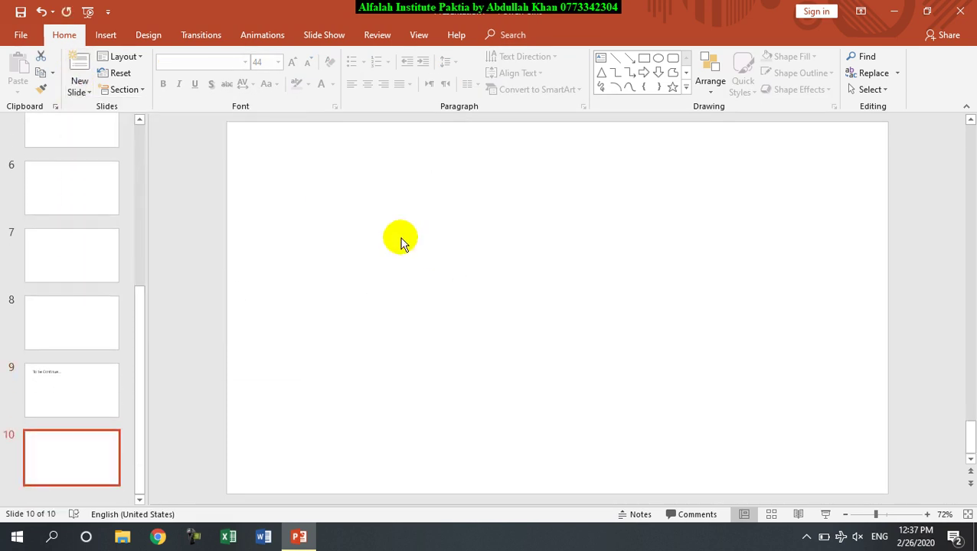
pyautogui.moveTo(266, 154); pyautogui.dragTo(855, 225)
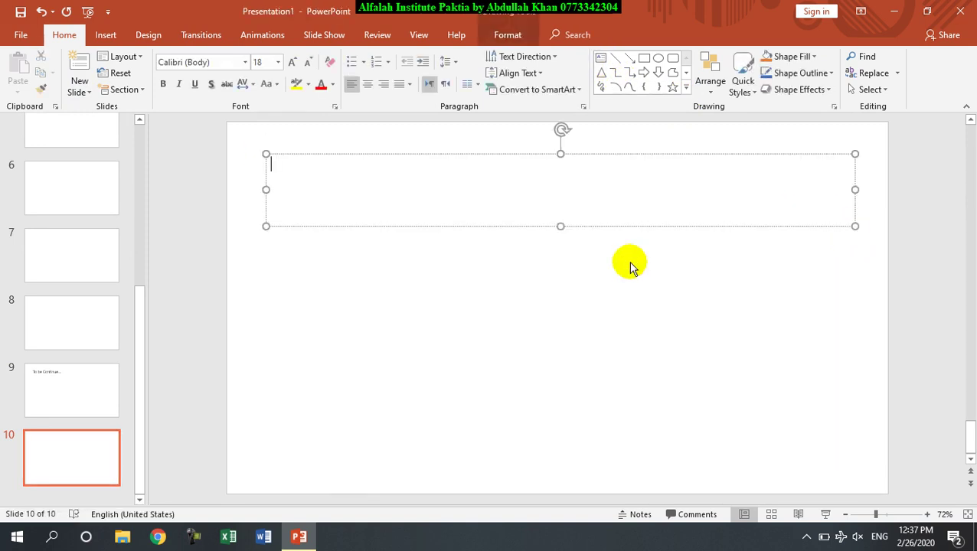
# Add a Content with Caption slide and check its title, caption and content boxes
pyautogui.click(82, 93)
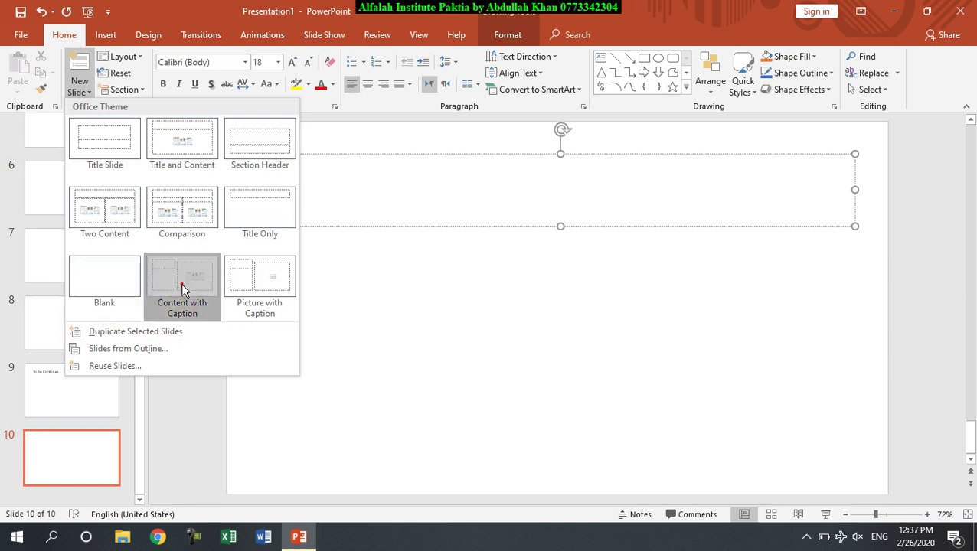
pyautogui.click(183, 287)
pyautogui.click(368, 211)
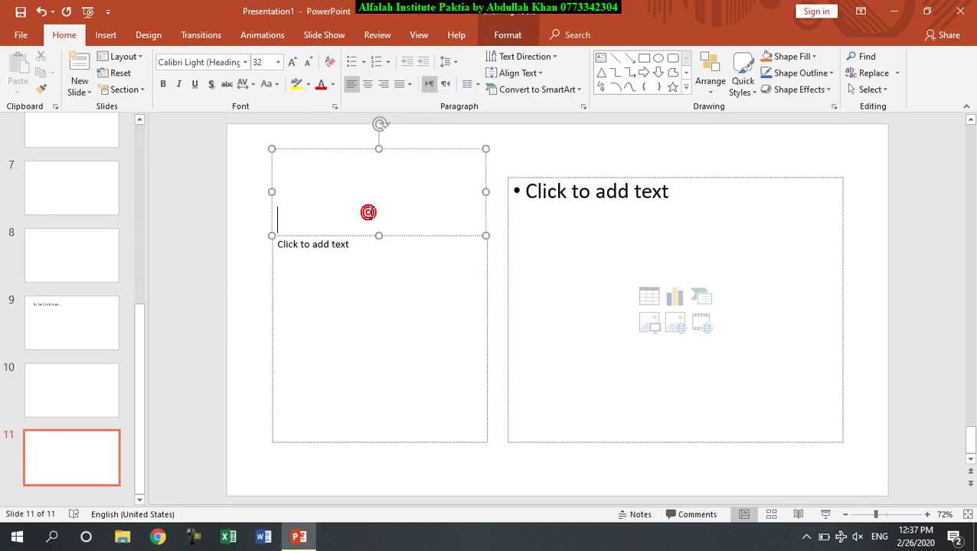
pyautogui.click(340, 284)
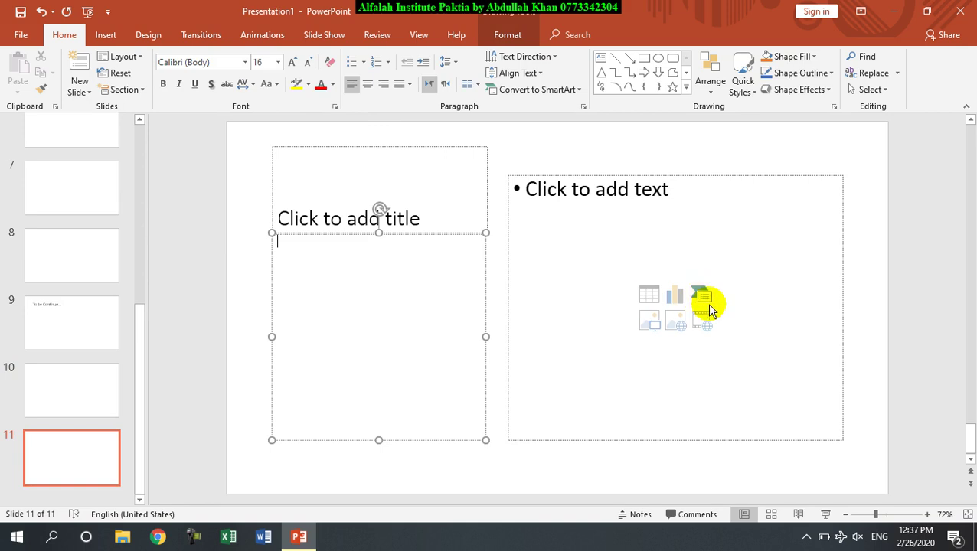
pyautogui.click(573, 208)
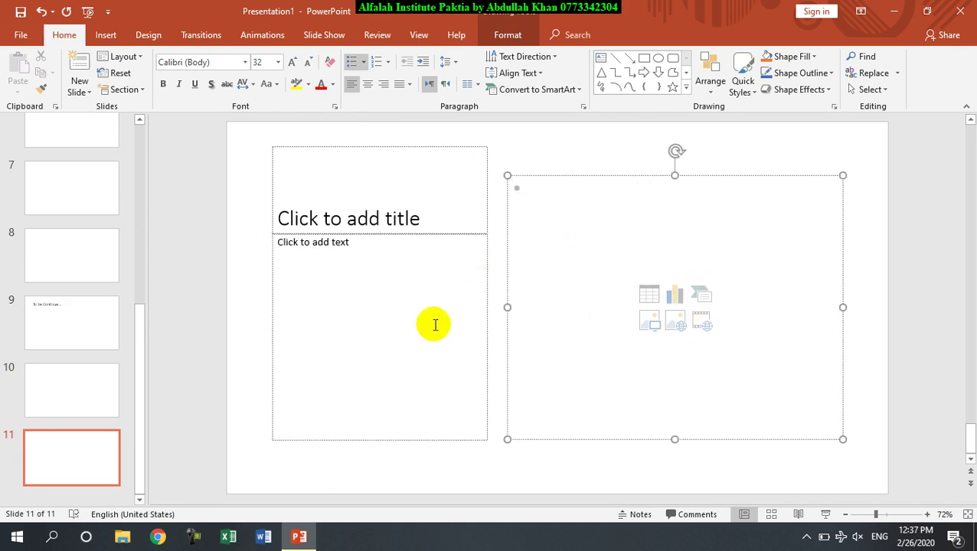
# Add a Picture with Caption slide and check its picture, title and caption boxes
pyautogui.click(79, 88)
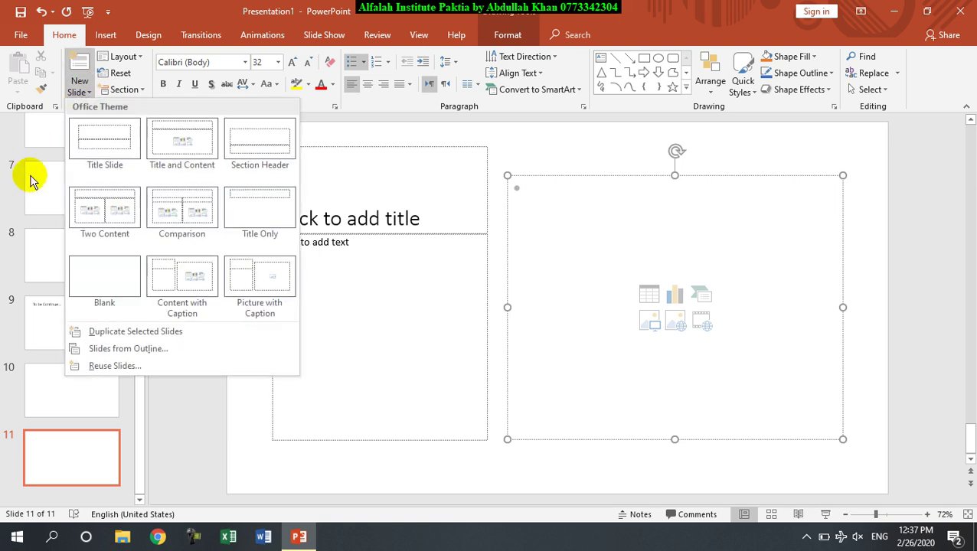
pyautogui.click(281, 289)
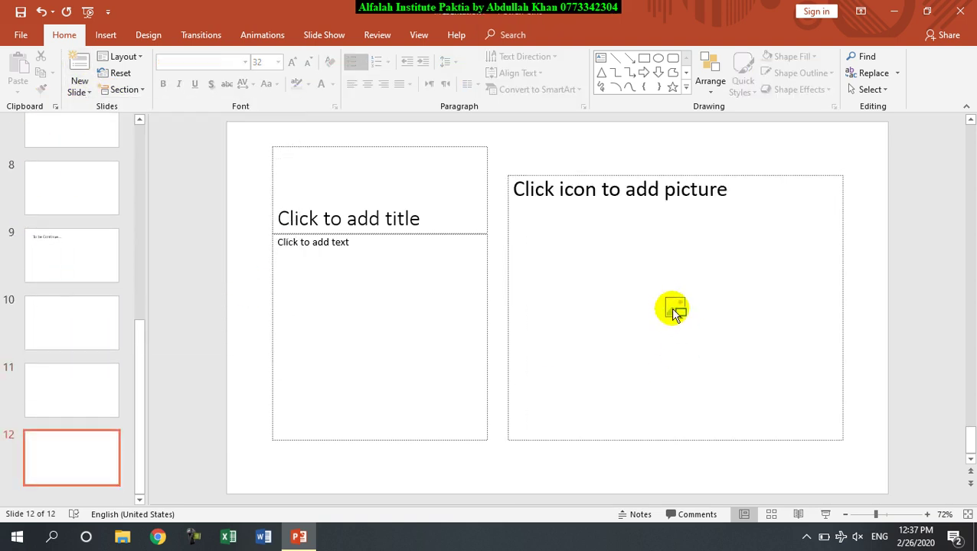
pyautogui.click(582, 201)
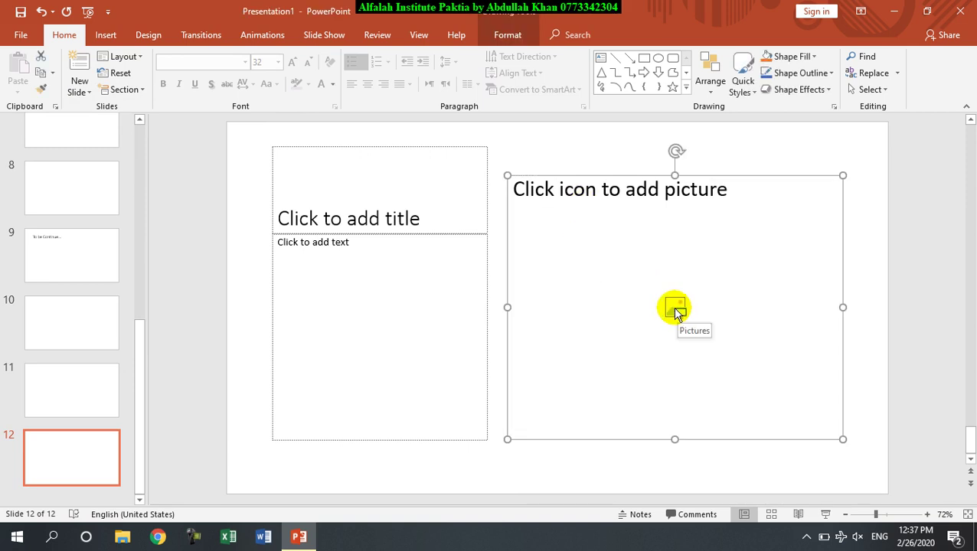
pyautogui.click(349, 198)
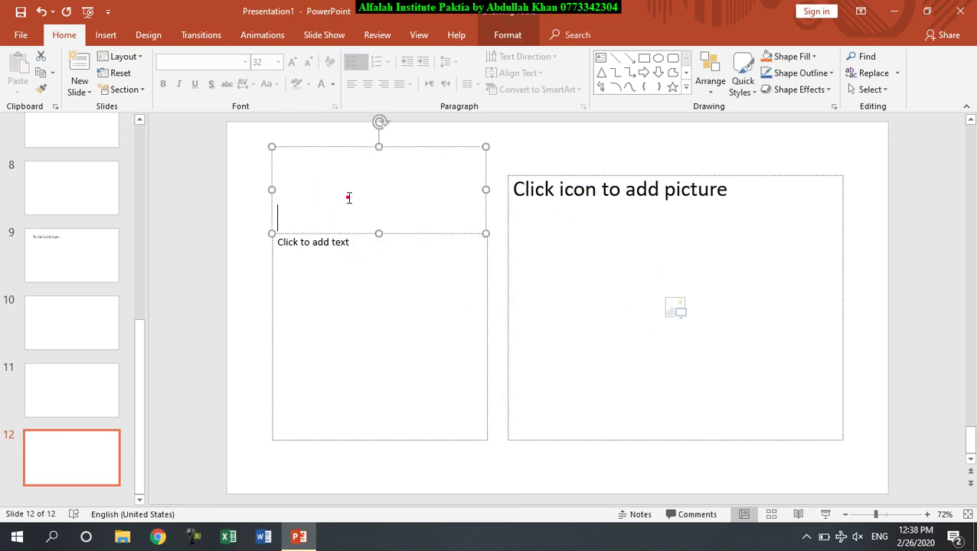
pyautogui.click(383, 283)
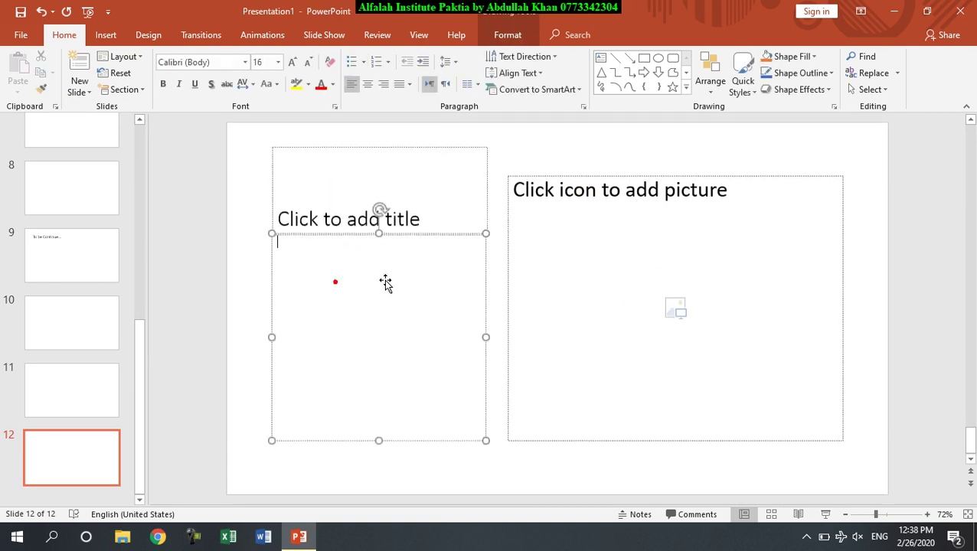
# Close the layout gallery and return to the 'To be Continue...' slide
pyautogui.click(78, 93)
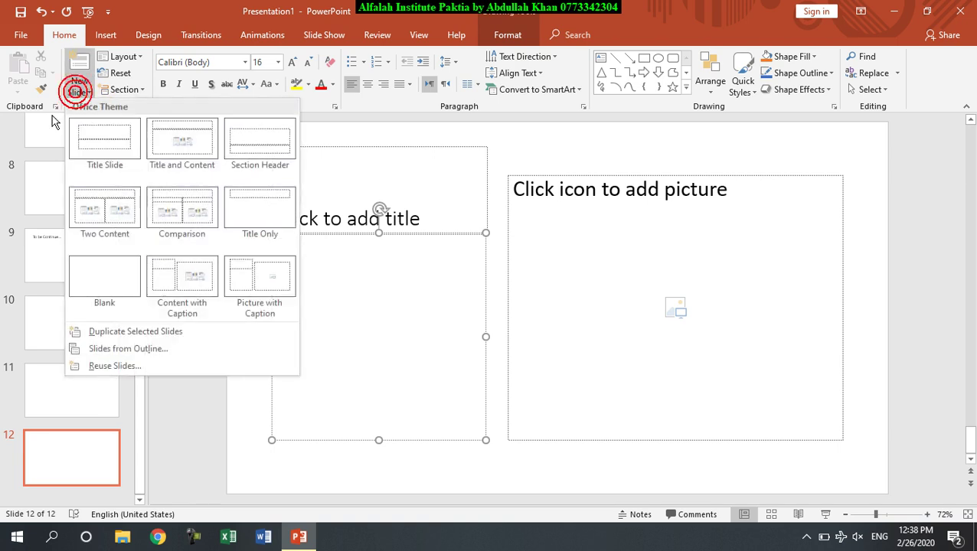
pyautogui.click(405, 312)
pyautogui.click(65, 268)
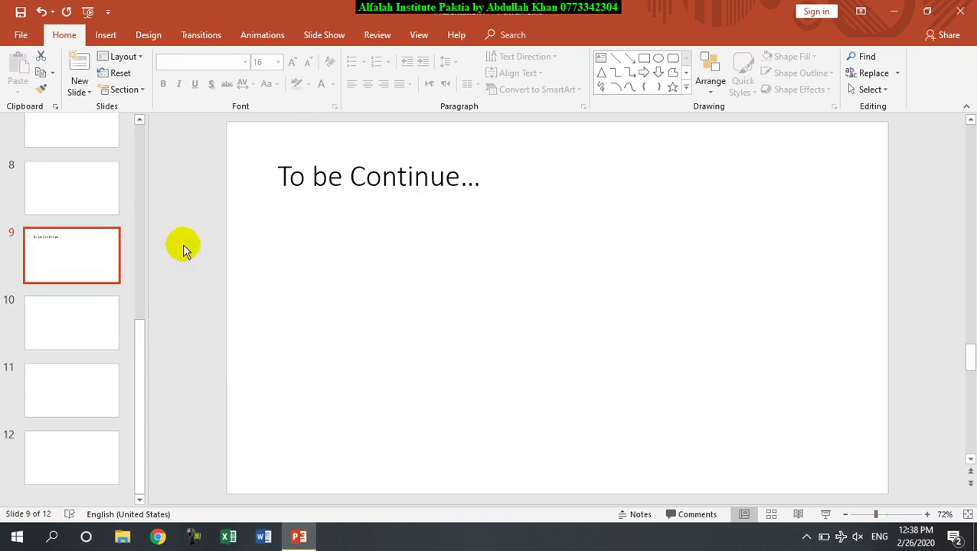
# Duplicate the 'To be Continue...' slide twice, bringing the deck to 14 slides
pyautogui.click(52, 72)
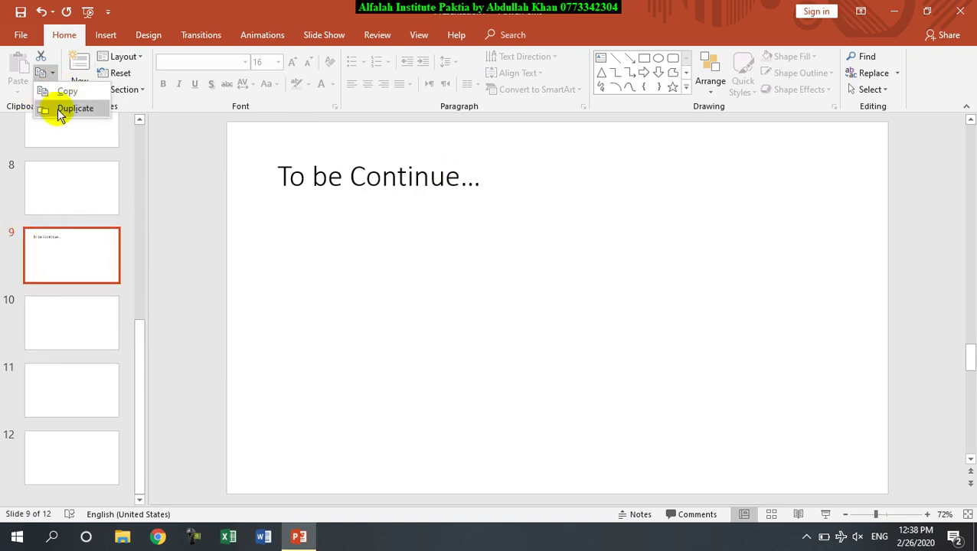
pyautogui.click(57, 108)
pyautogui.click(52, 73)
pyautogui.click(69, 342)
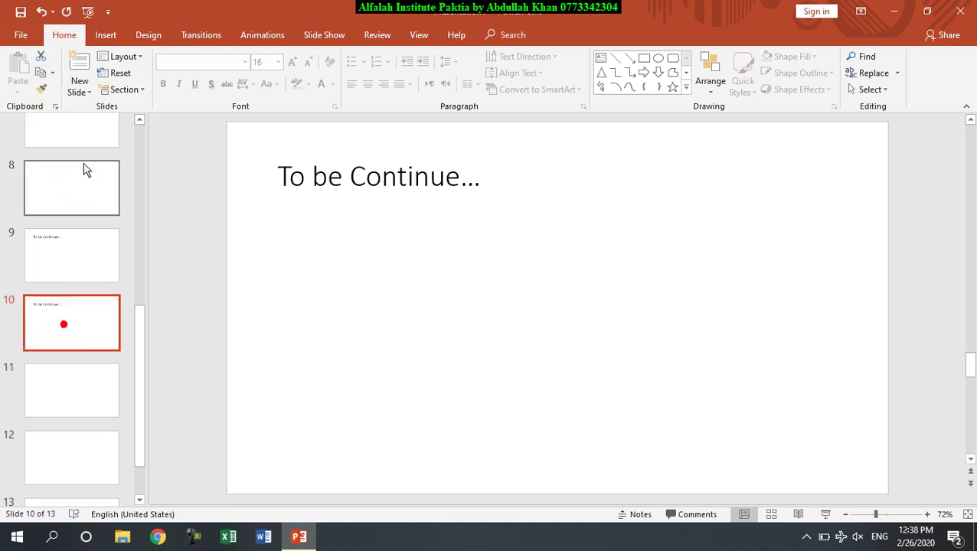
pyautogui.click(80, 91)
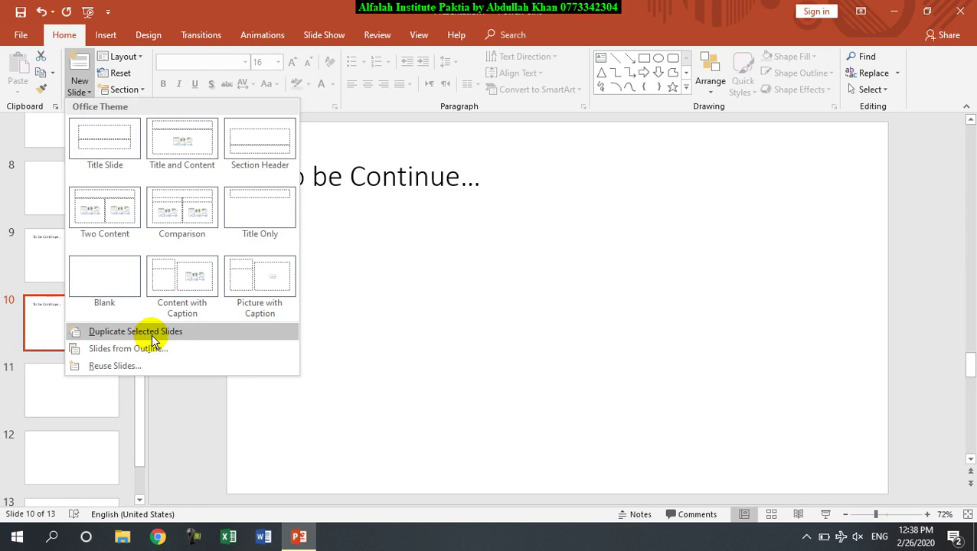
pyautogui.click(151, 334)
# Check slides 9 through 11, then select the last slide, slide 14
pyautogui.click(74, 233)
pyautogui.click(69, 317)
pyautogui.click(59, 380)
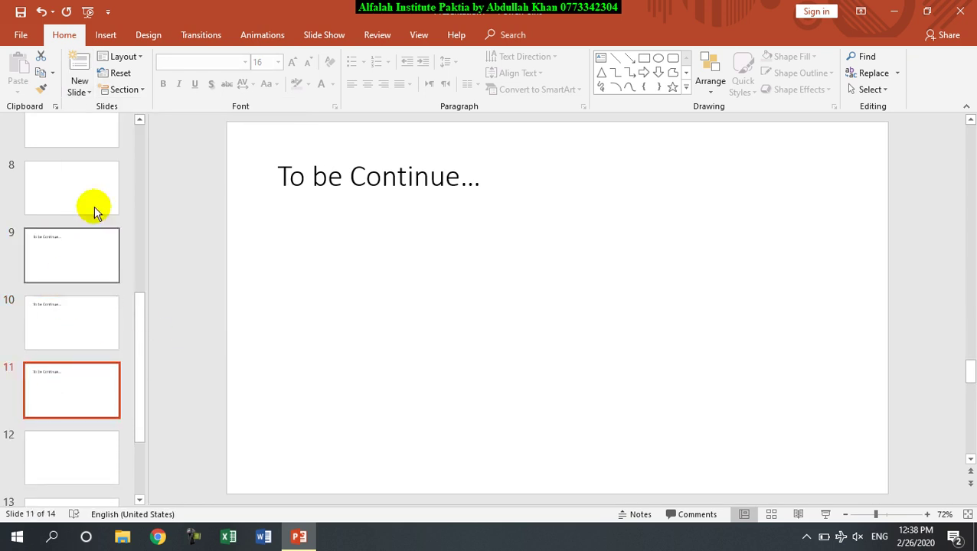
pyautogui.click(79, 92)
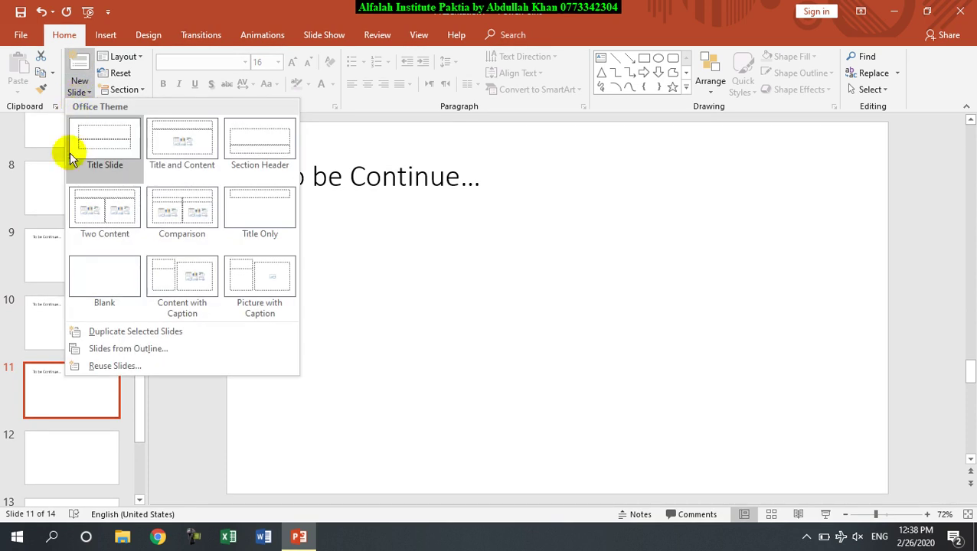
pyautogui.click(48, 456)
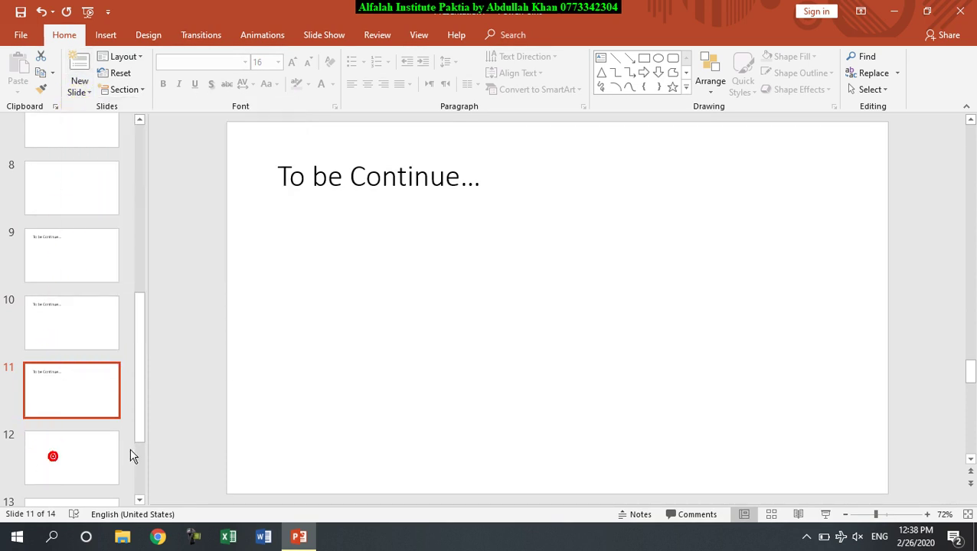
pyautogui.scroll(-2, 115, 444)
pyautogui.click(64, 461)
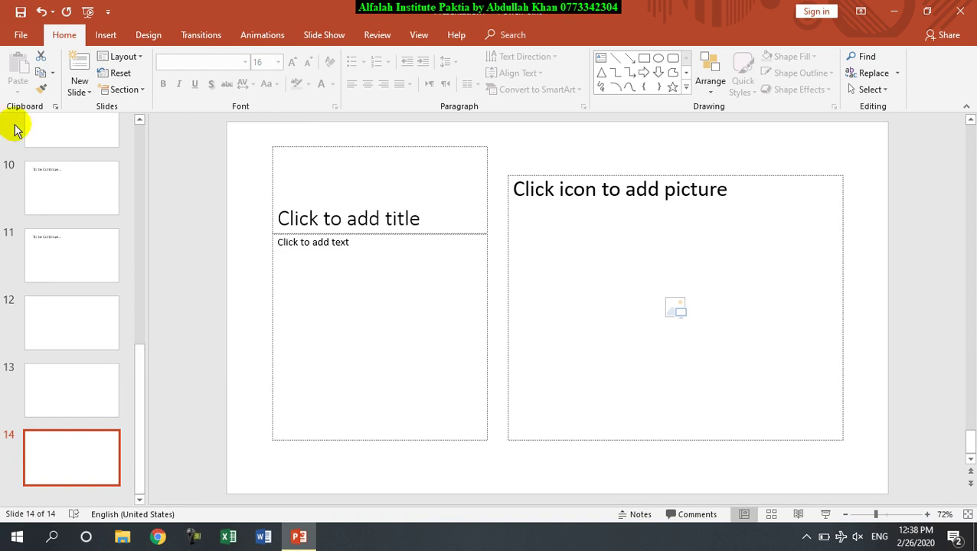
pyautogui.click(79, 91)
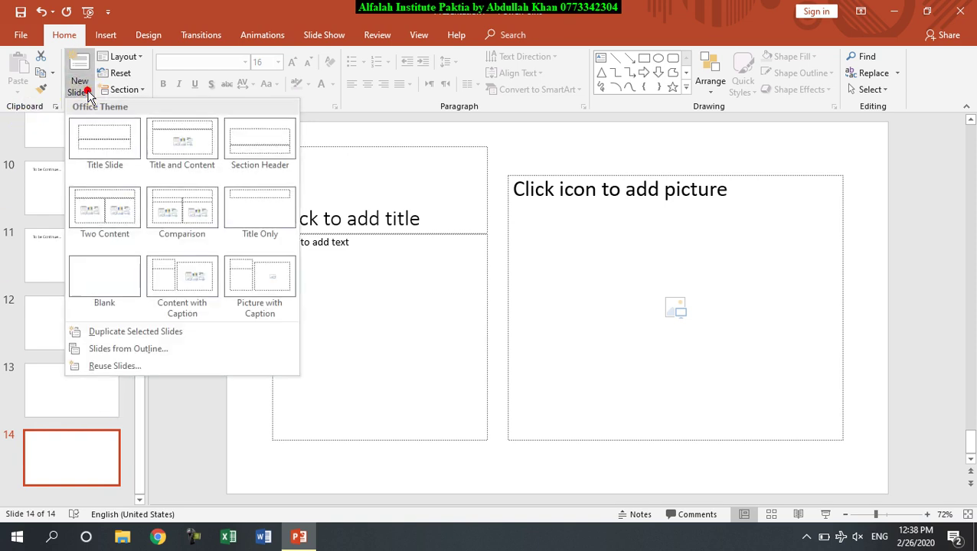
pyautogui.click(133, 349)
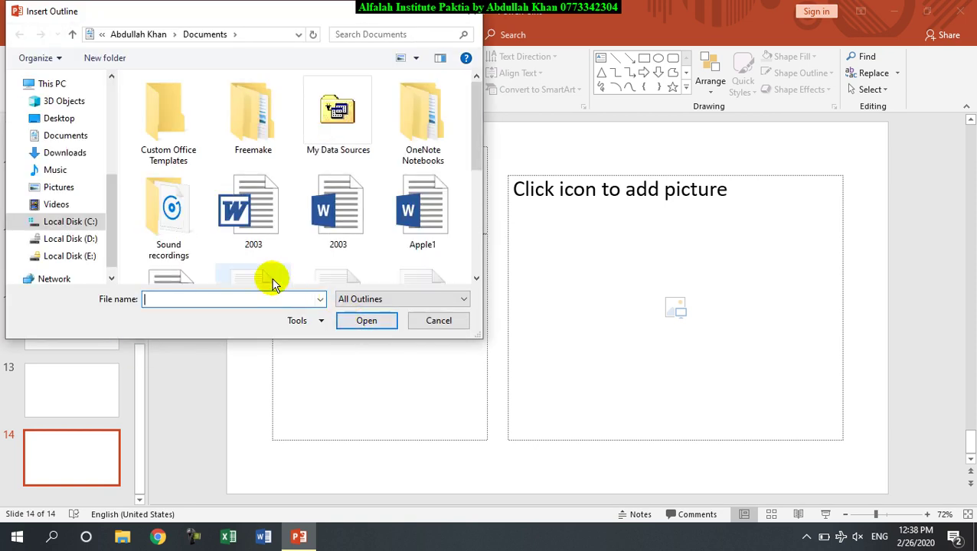
pyautogui.click(428, 208)
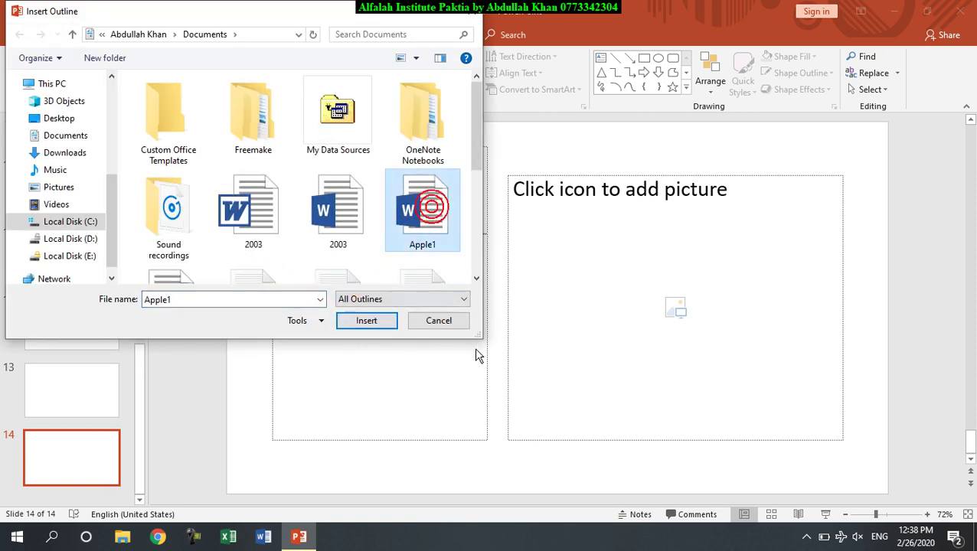
pyautogui.click(369, 321)
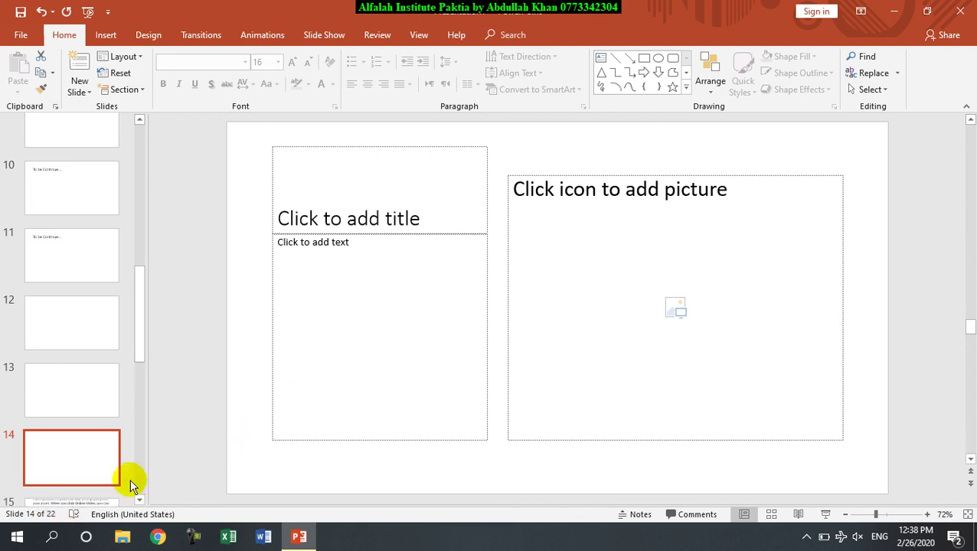
pyautogui.scroll(-3, 90, 435)
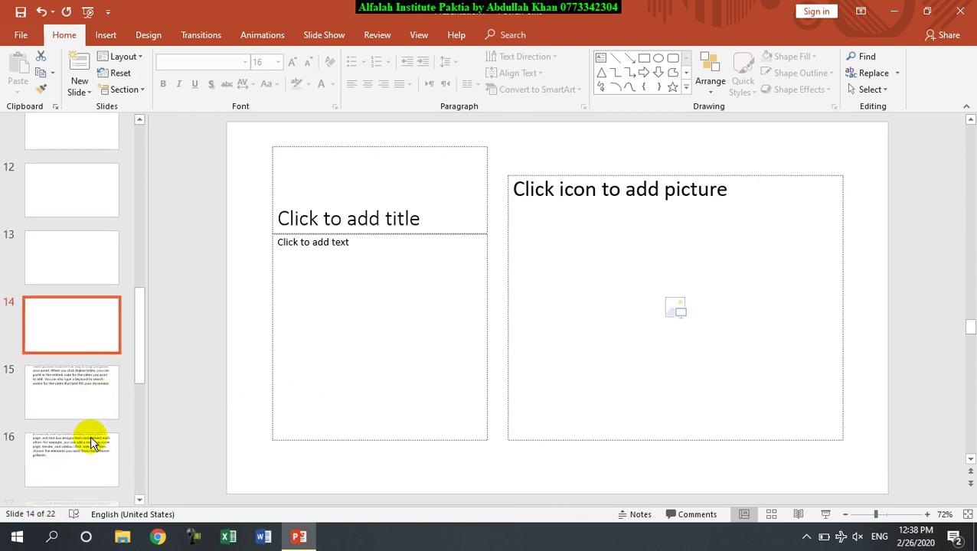
pyautogui.click(75, 376)
pyautogui.press('Down')
pyautogui.press('Down')
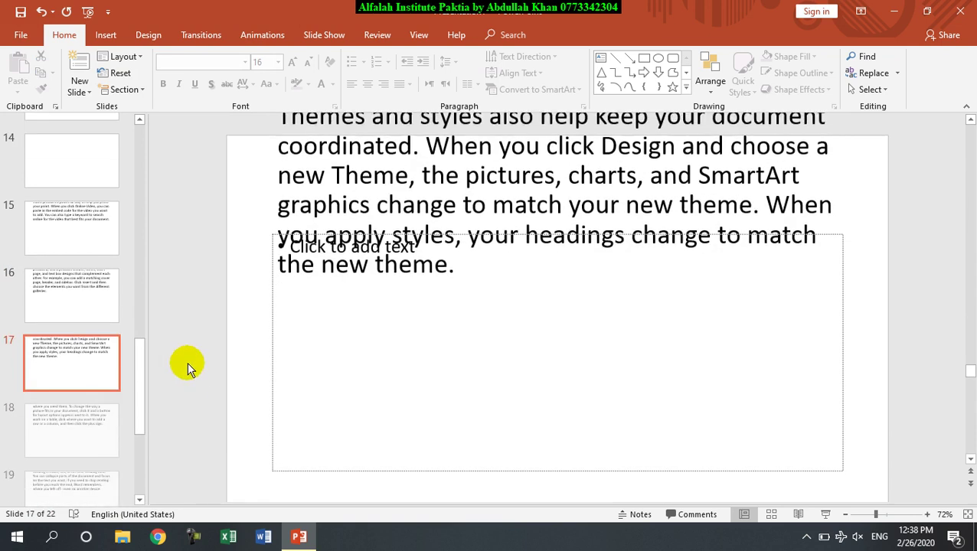
pyautogui.click(61, 411)
pyautogui.click(80, 463)
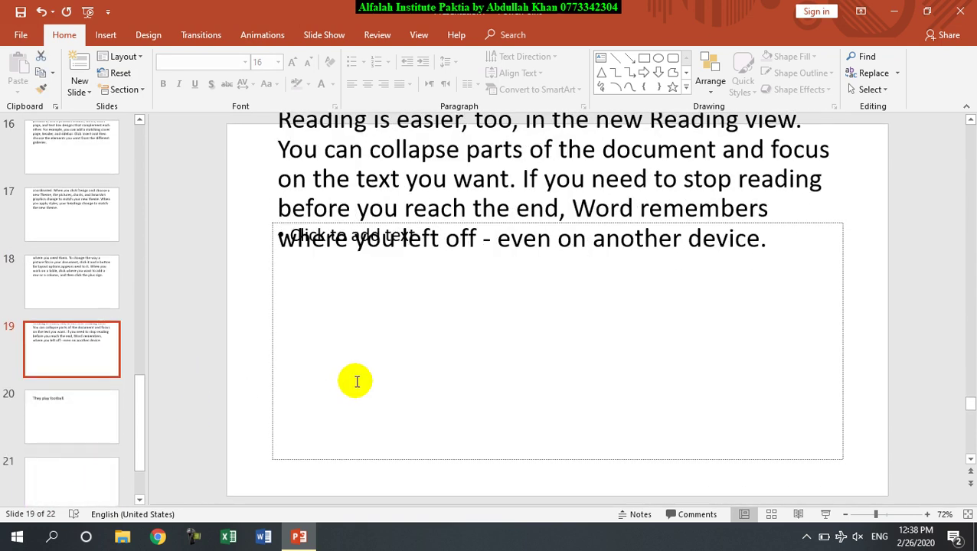
pyautogui.hotkey('ctrl', 'z')
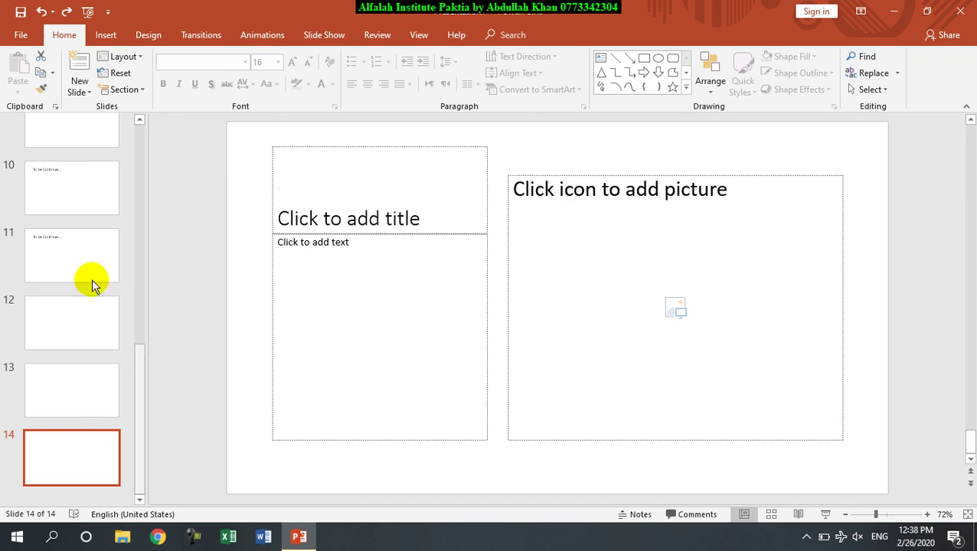
# Load the Desktop presentation 'Afghanistan 9am' into the Reuse Slides pane
pyautogui.click(87, 99)
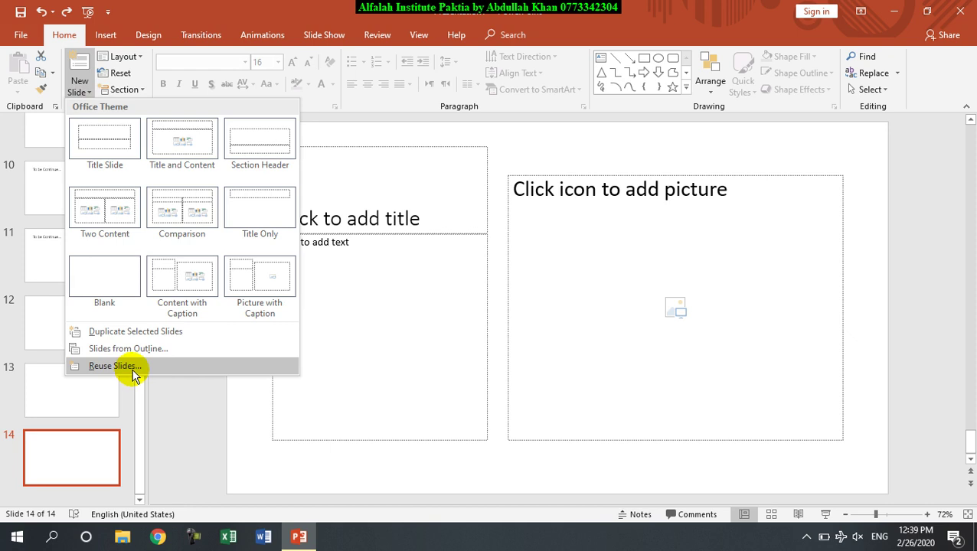
pyautogui.click(115, 366)
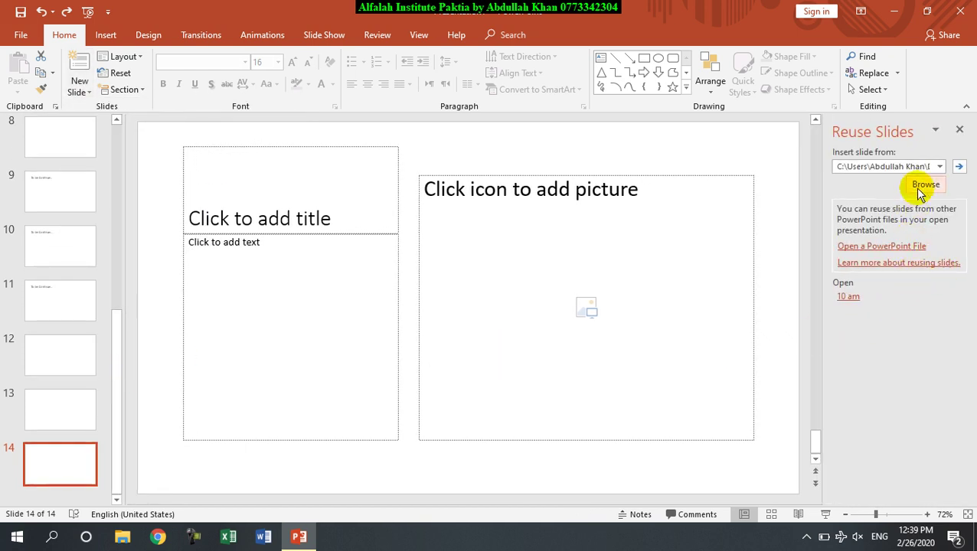
pyautogui.click(882, 247)
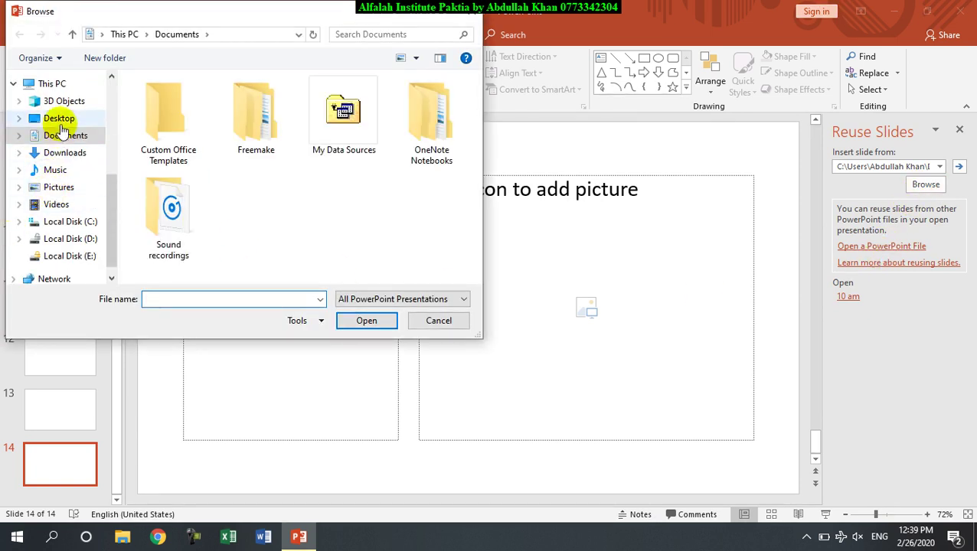
pyautogui.click(54, 118)
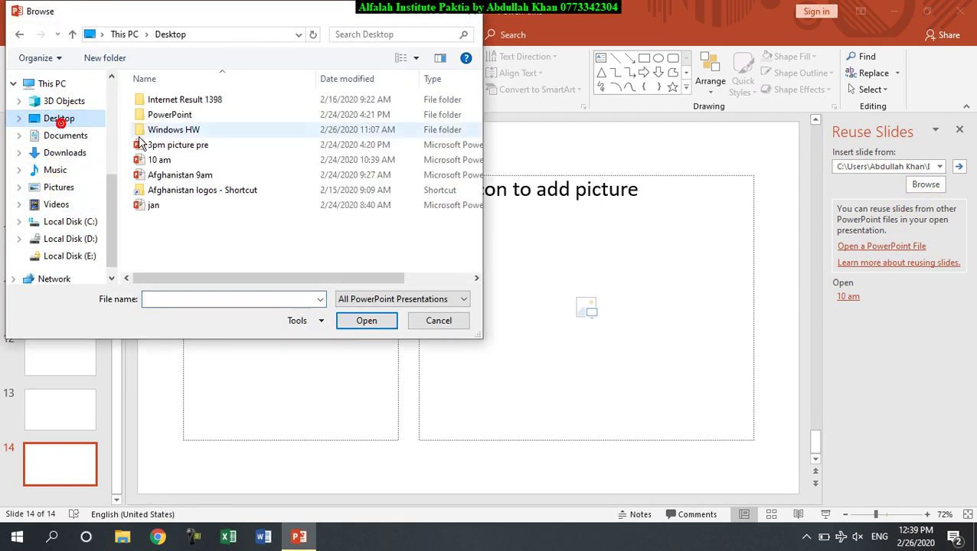
pyautogui.click(170, 175)
pyautogui.click(366, 321)
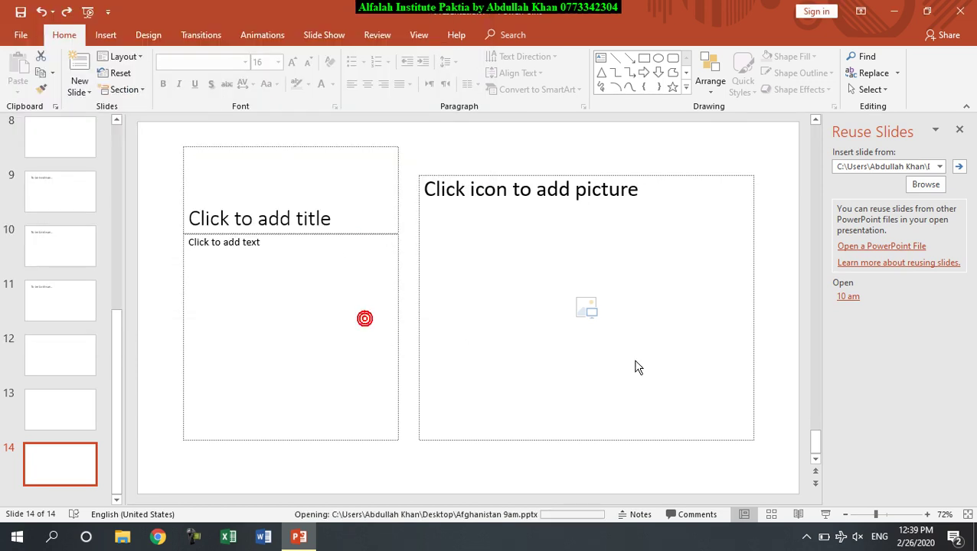
# Insert the Afghanistan, Kabul, Logar, Paktia, Khost and Ghazni slides, then close the pane
pyautogui.click(876, 229)
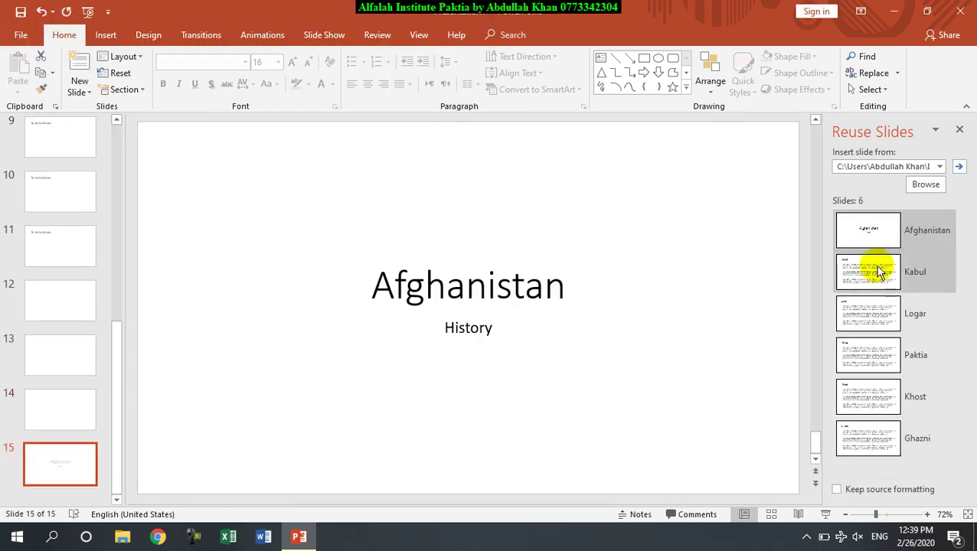
pyautogui.click(873, 273)
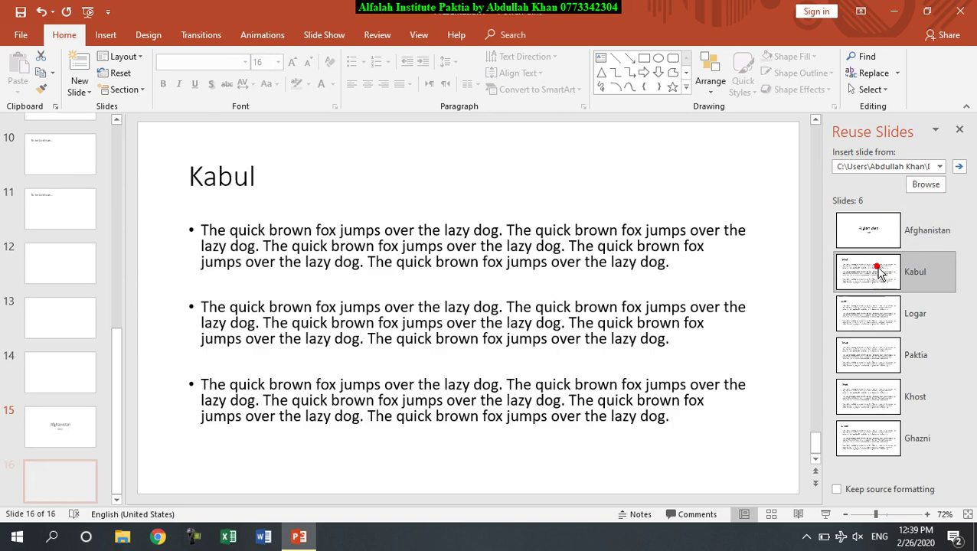
pyautogui.click(873, 310)
pyautogui.click(869, 356)
pyautogui.click(869, 395)
pyautogui.click(878, 441)
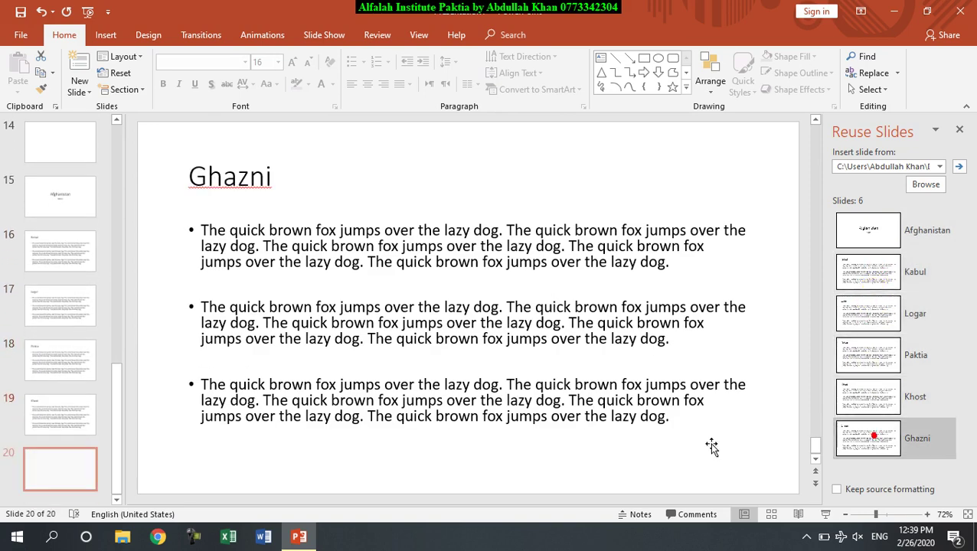
pyautogui.click(962, 132)
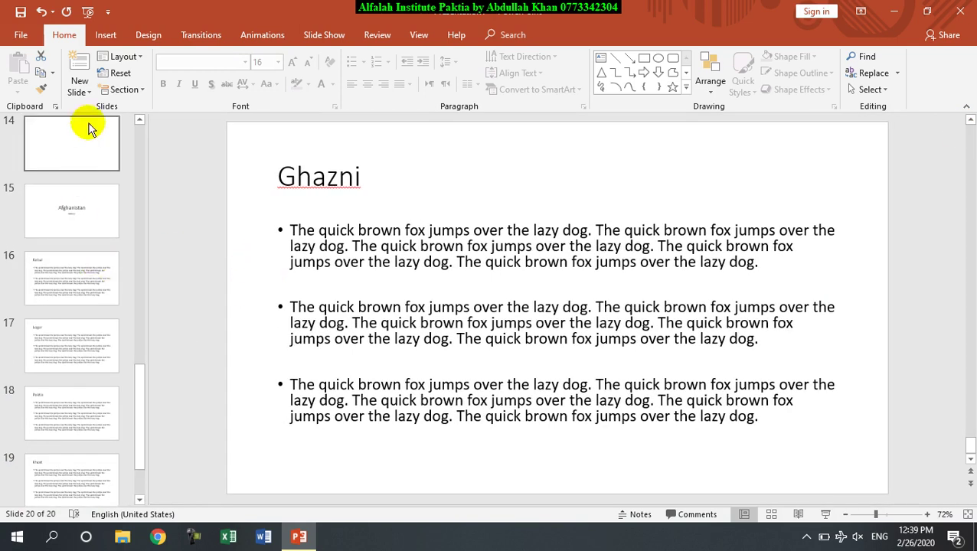
# Scroll back to the top of the deck and select blank slide 3
pyautogui.click(83, 93)
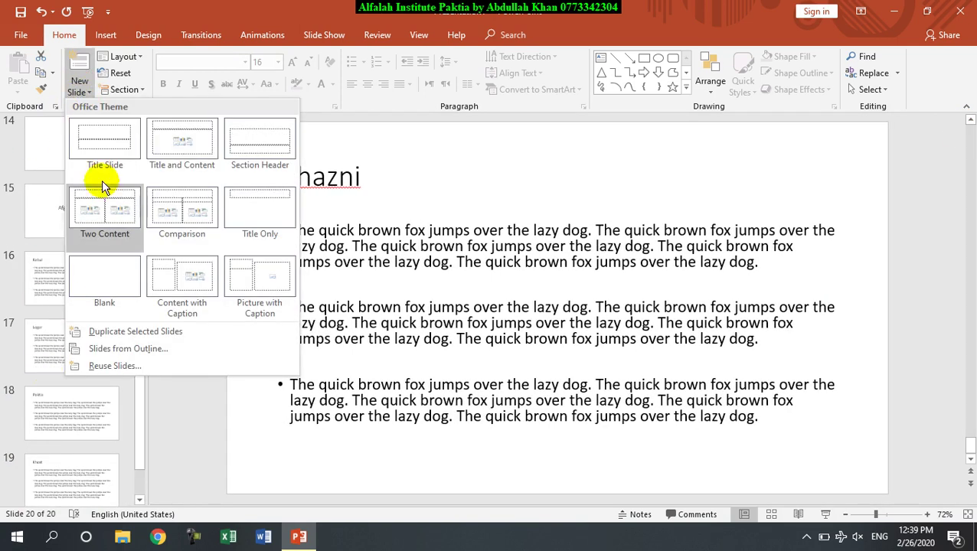
pyautogui.click(405, 304)
pyautogui.scroll(8, 392, 332)
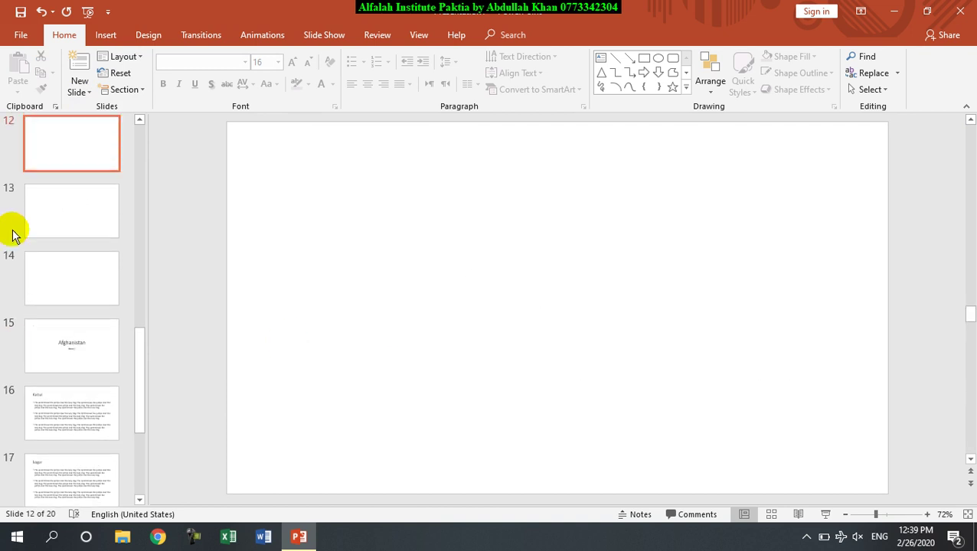
pyautogui.scroll(2, 15, 237)
pyautogui.scroll(5, 22, 245)
pyautogui.scroll(4, 34, 241)
pyautogui.click(49, 222)
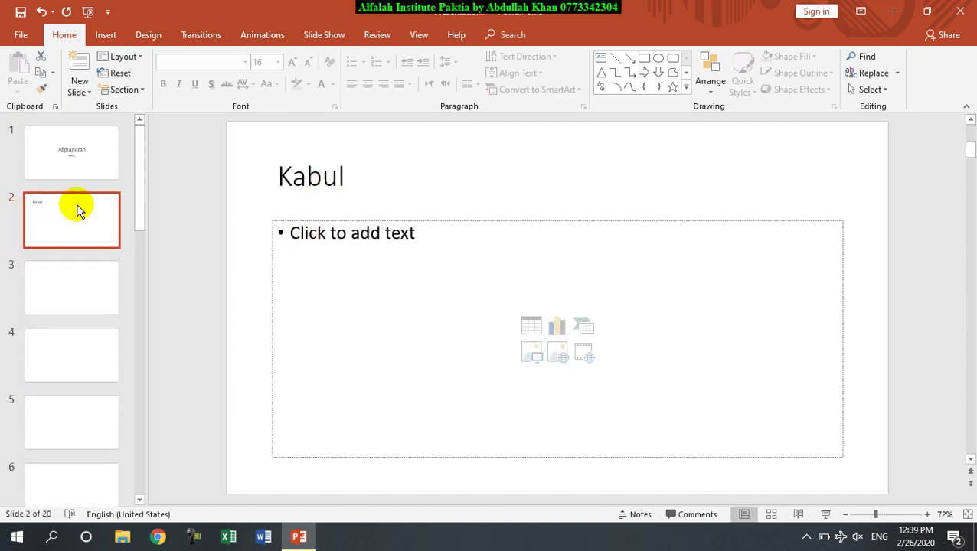
pyautogui.click(75, 157)
pyautogui.click(81, 219)
pyautogui.click(78, 303)
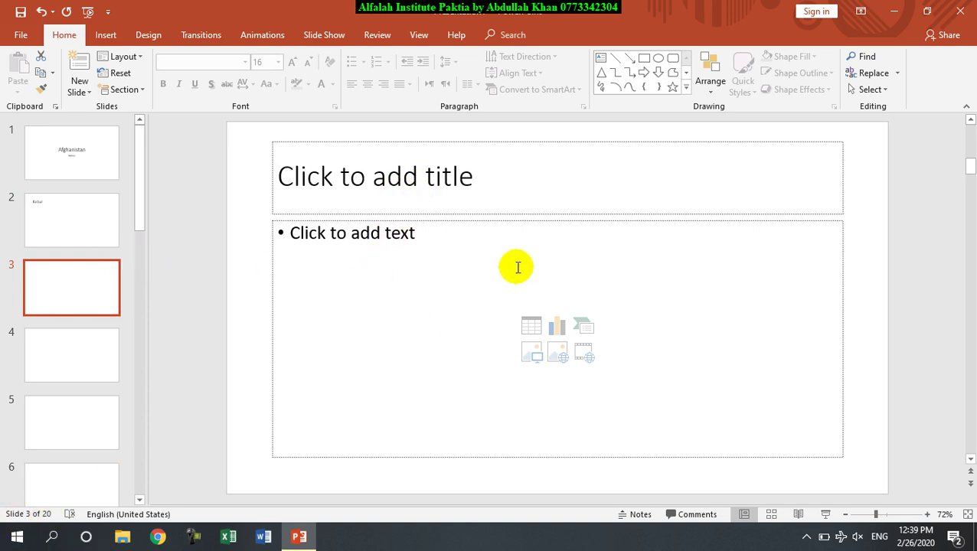
pyautogui.click(81, 92)
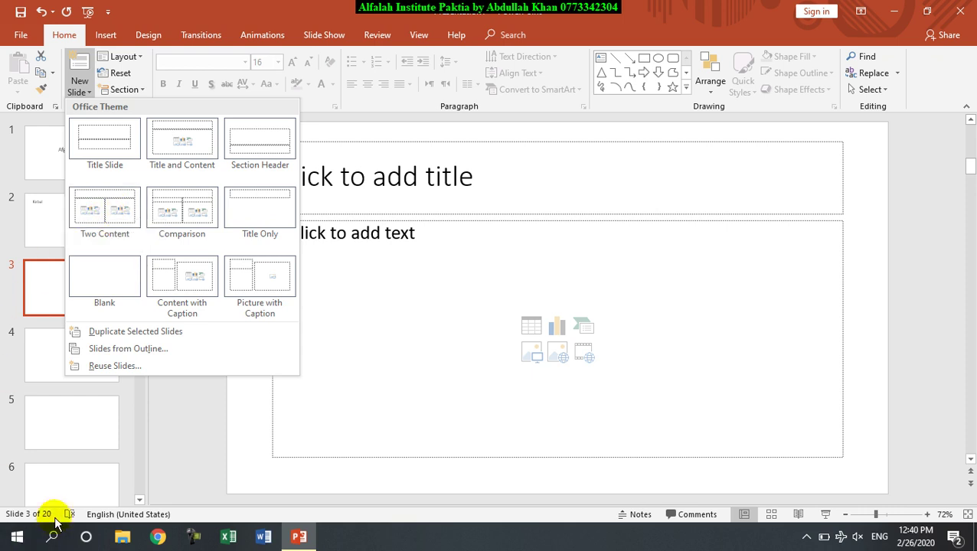
# Delete an accidentally added slide and switch slide 3 to the Two Content layout
pyautogui.click(113, 209)
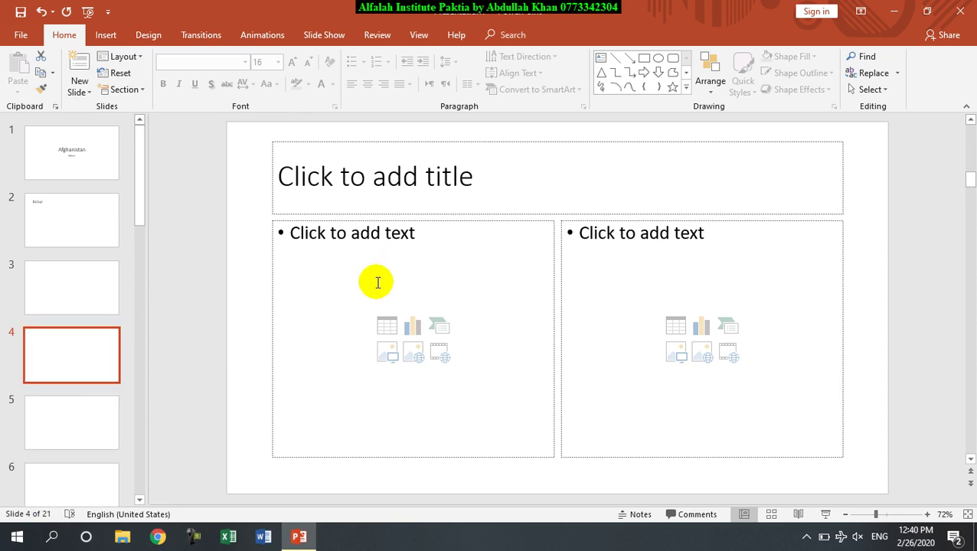
pyautogui.press('Delete')
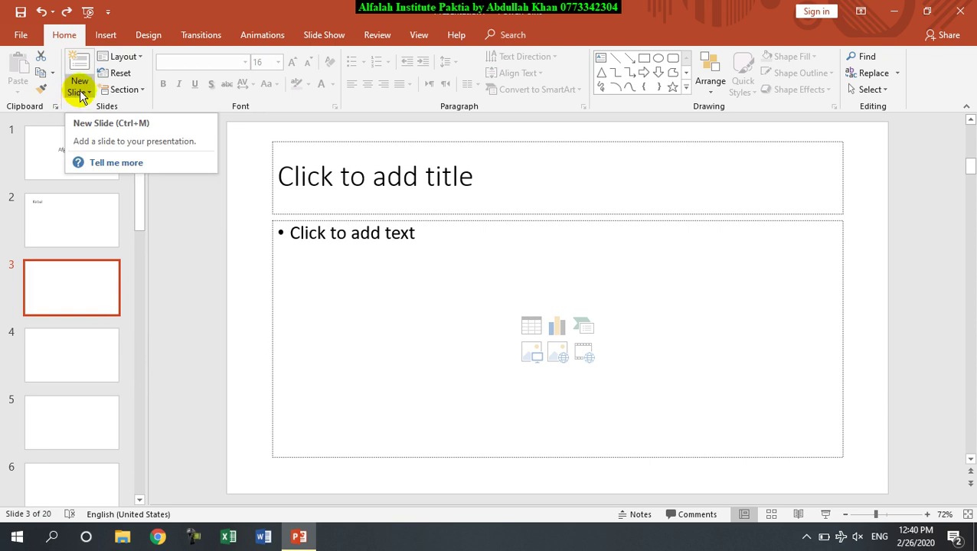
pyautogui.click(139, 57)
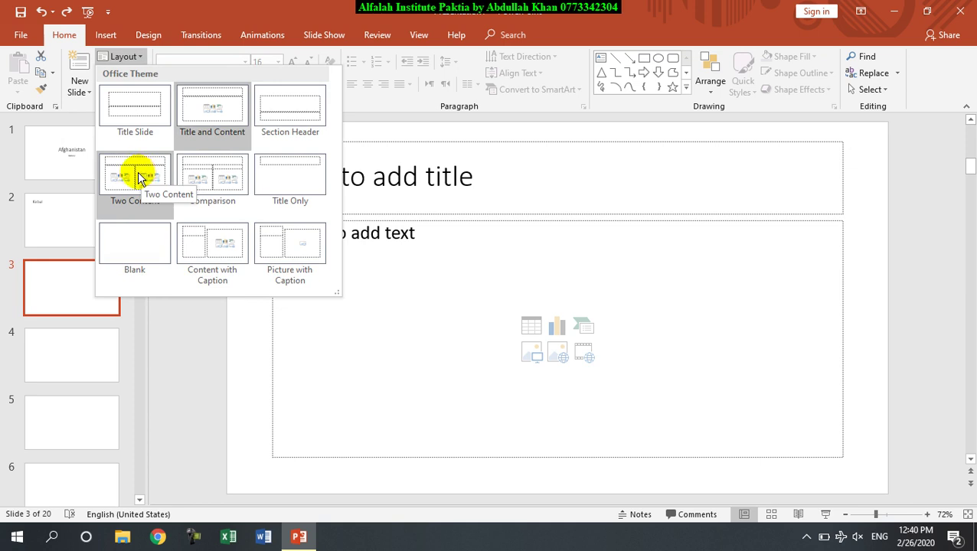
pyautogui.click(138, 178)
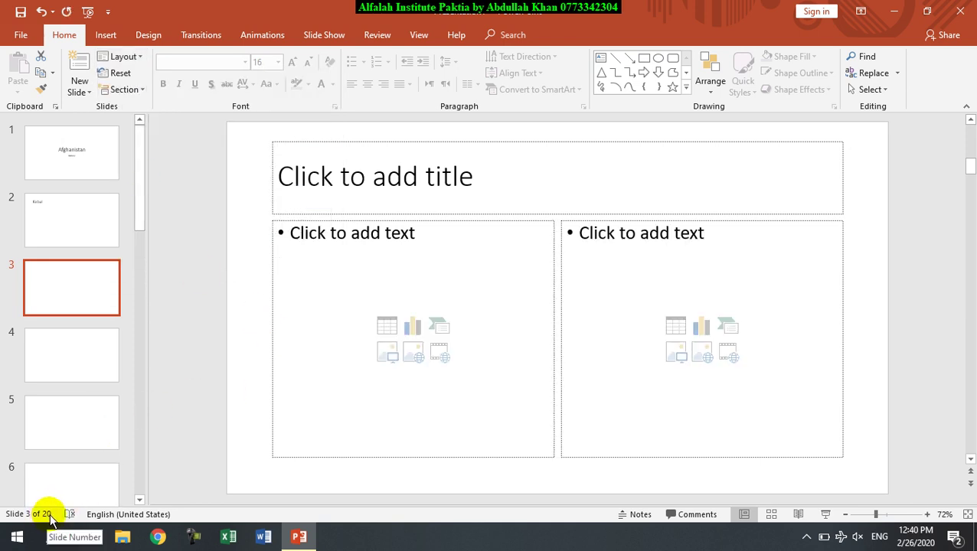
# Make the Kabul title italic, larger and red, reset it to default, then show slide 1
pyautogui.click(54, 207)
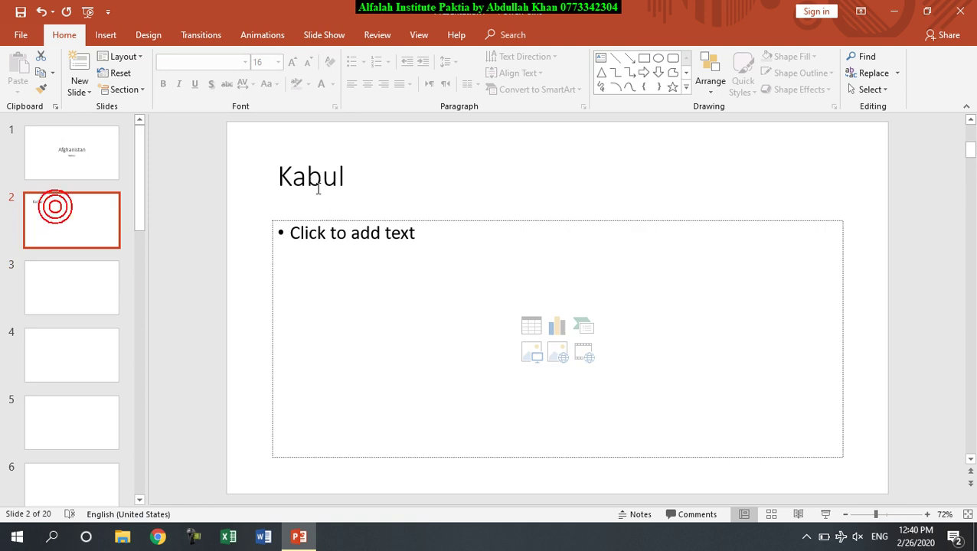
pyautogui.doubleClick(306, 178)
pyautogui.click(178, 85)
pyautogui.click(292, 61)
pyautogui.click(293, 61)
pyautogui.click(293, 61)
pyautogui.click(292, 61)
pyautogui.click(320, 85)
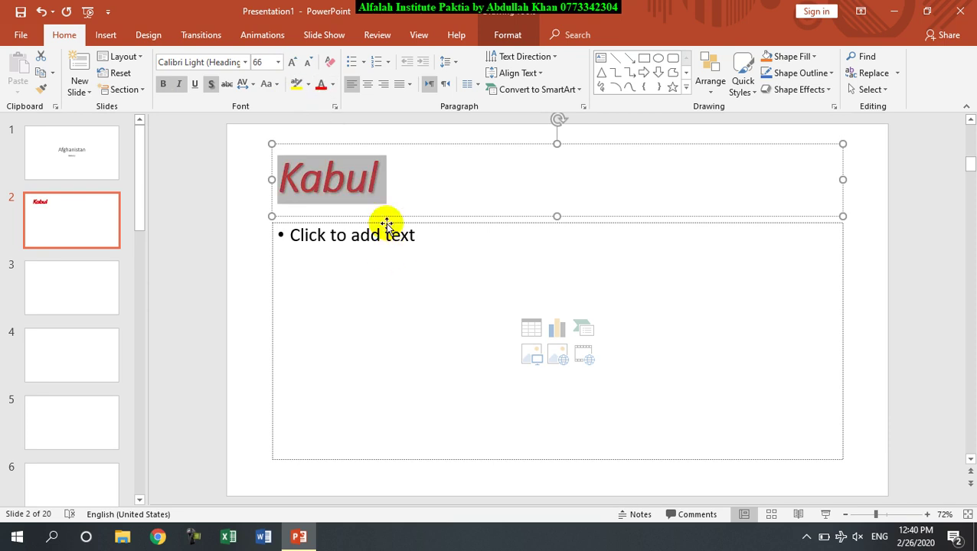
pyautogui.click(118, 73)
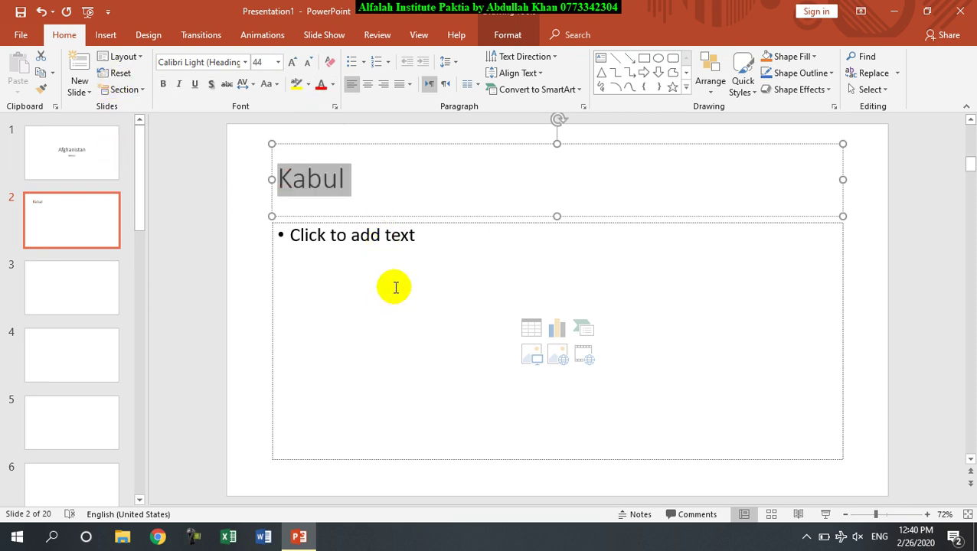
pyautogui.click(72, 157)
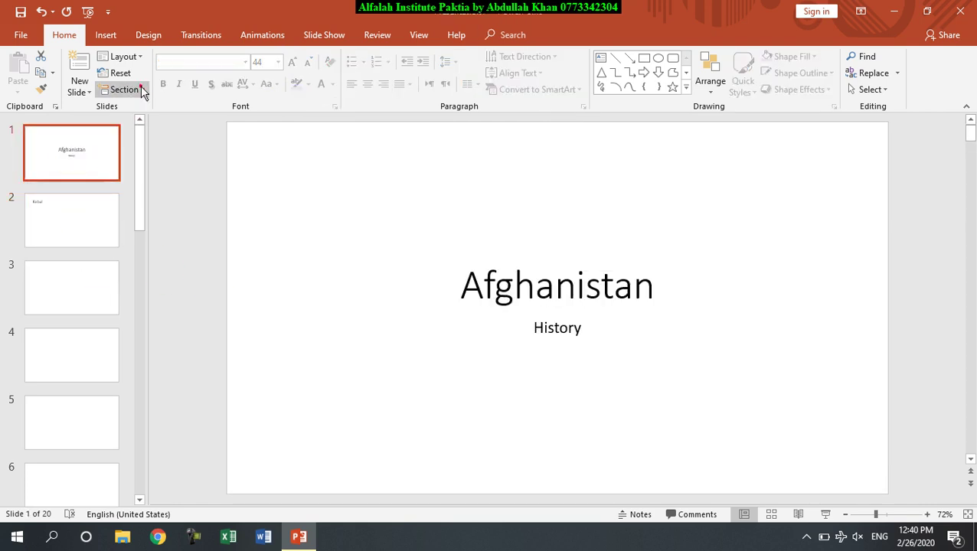
# Add a section named Afghanistan at the start of the deck, slide 1
pyautogui.click(140, 89)
pyautogui.click(137, 107)
pyautogui.write('Afghanistan')
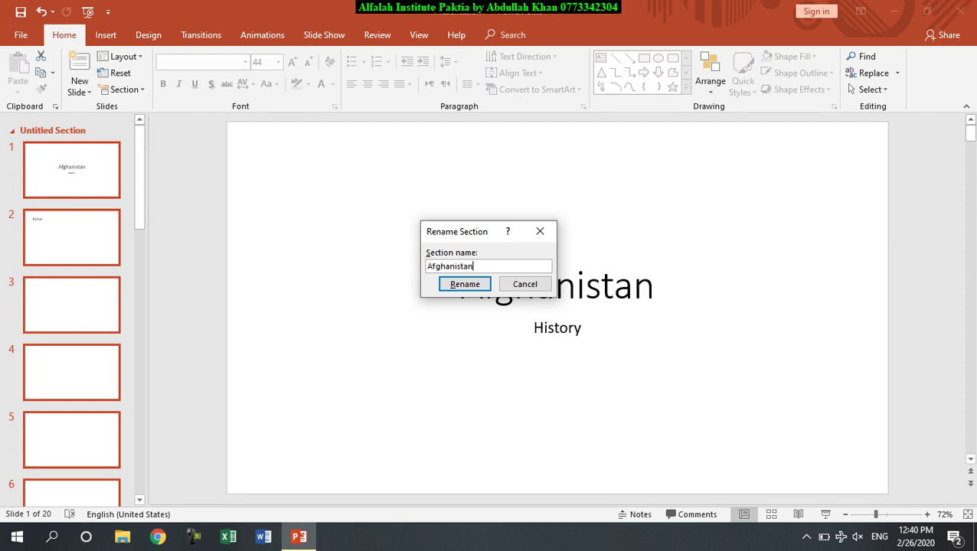
pyautogui.press('Return')
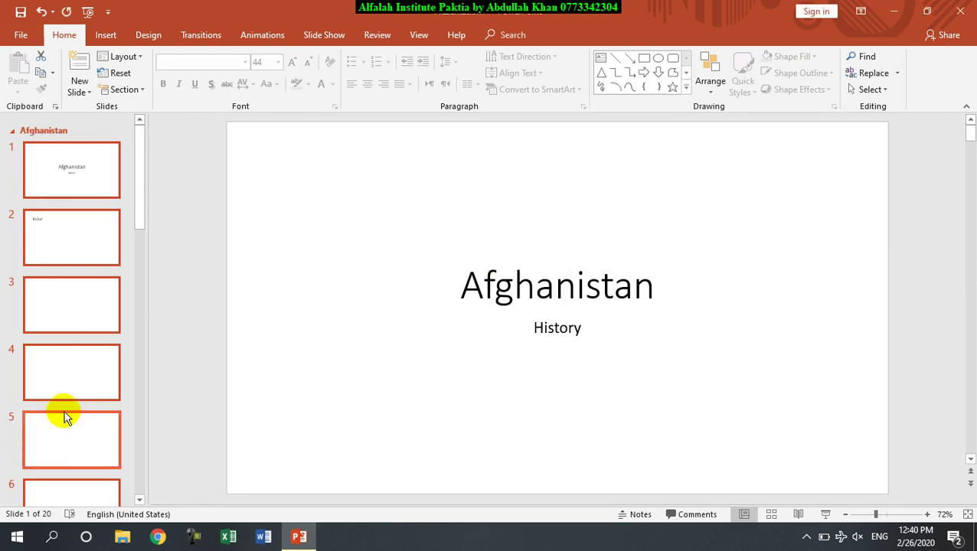
# Start a new section named Paktia at slide 9, 'To be Continue...'
pyautogui.scroll(-2, 84, 407)
pyautogui.scroll(-2, 84, 408)
pyautogui.scroll(-2, 81, 406)
pyautogui.click(81, 406)
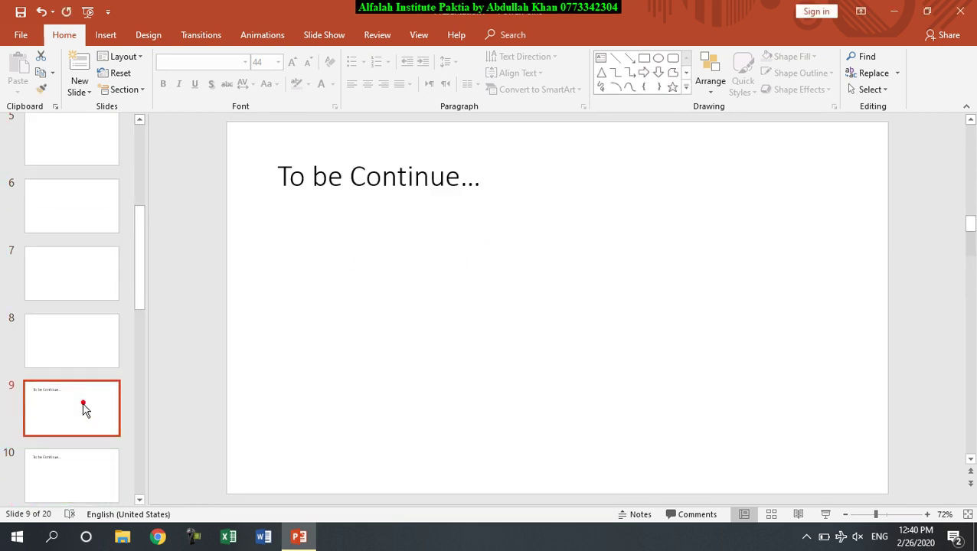
pyautogui.click(134, 90)
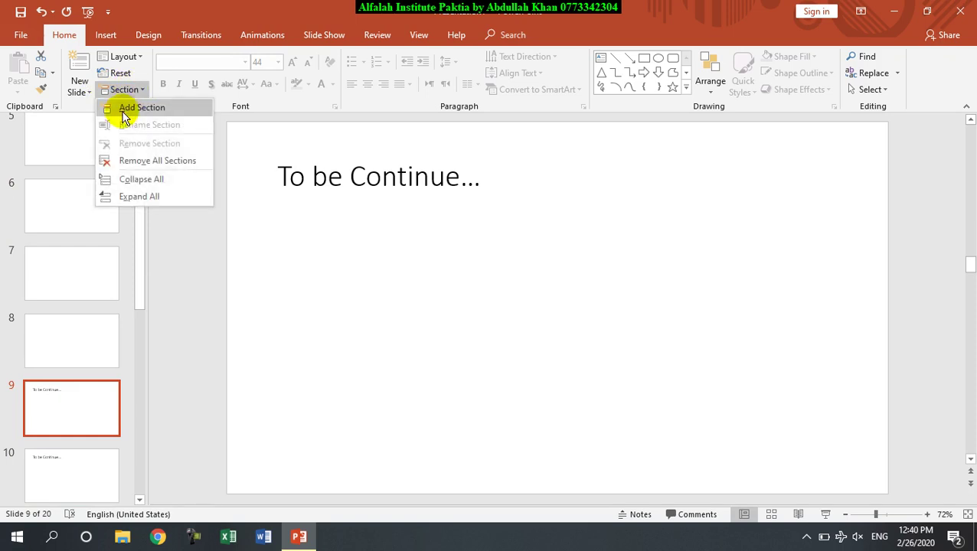
pyautogui.click(124, 107)
pyautogui.write('Paktia')
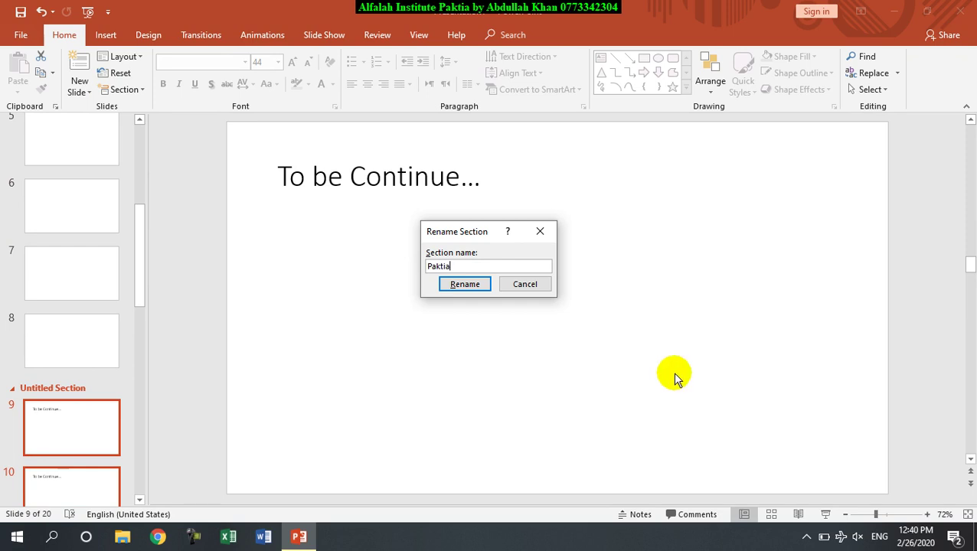
pyautogui.click(465, 284)
# Start a new section named Kolalgoo at slide 15
pyautogui.scroll(-3, 72, 419)
pyautogui.scroll(-3, 71, 420)
pyautogui.scroll(-2, 71, 420)
pyautogui.click(79, 297)
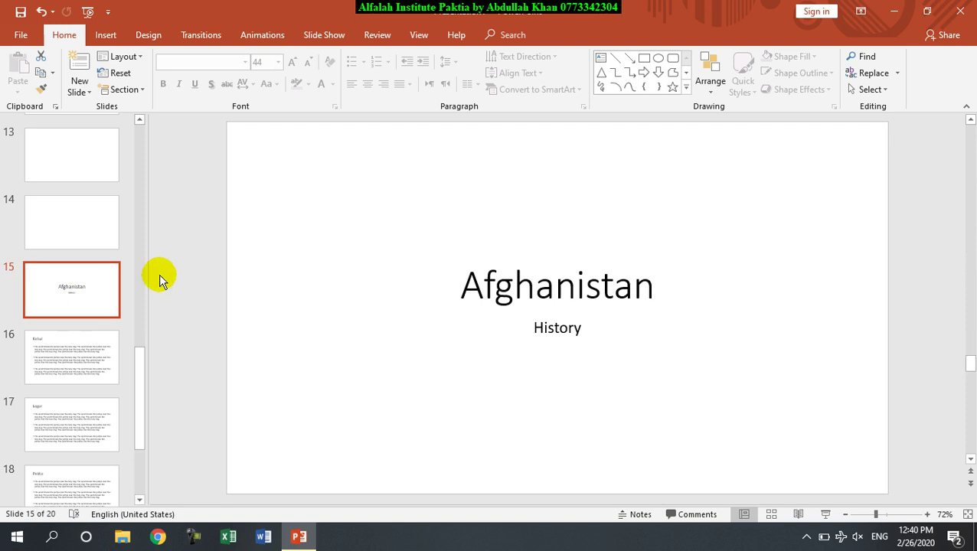
pyautogui.click(121, 90)
pyautogui.click(131, 113)
pyautogui.write('Kolalgoo')
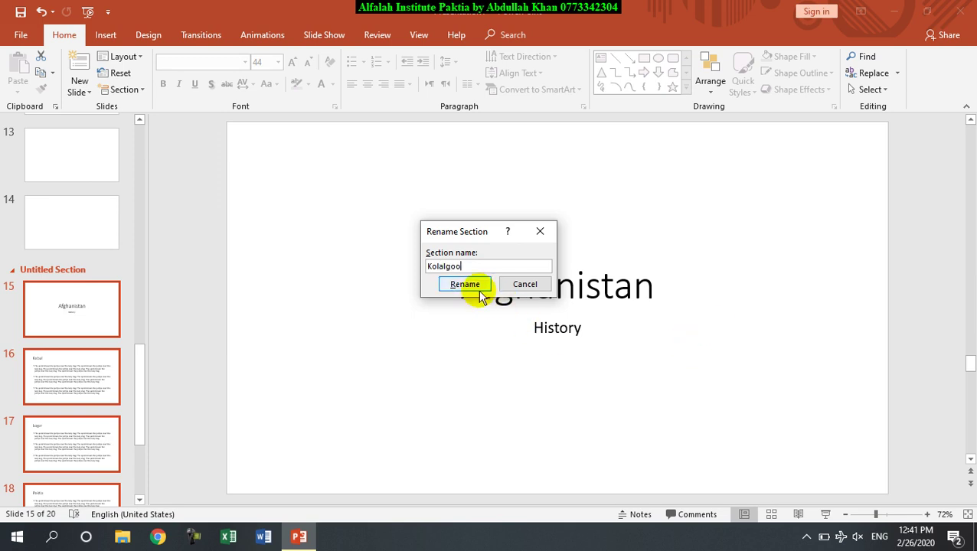
pyautogui.click(464, 284)
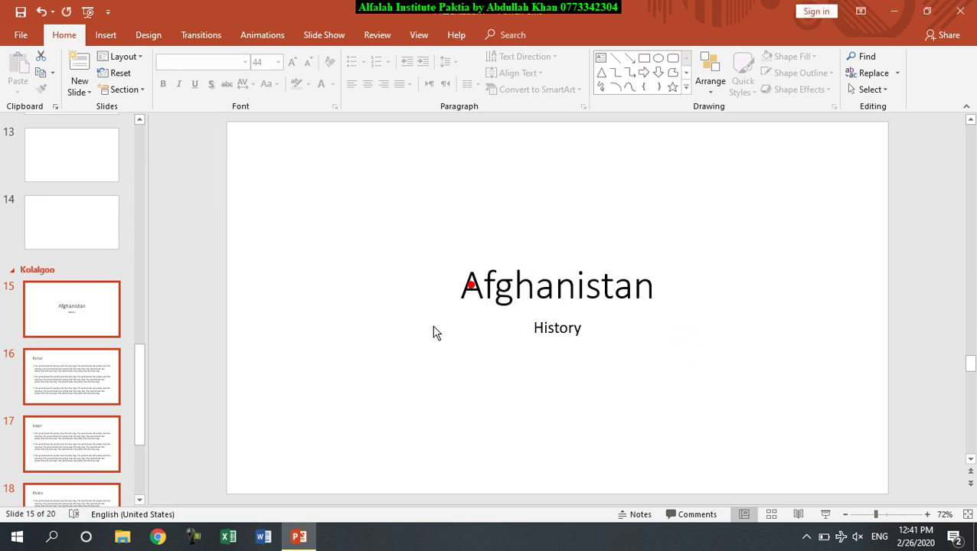
pyautogui.scroll(5, 108, 347)
pyautogui.scroll(5, 109, 347)
pyautogui.scroll(2, 107, 350)
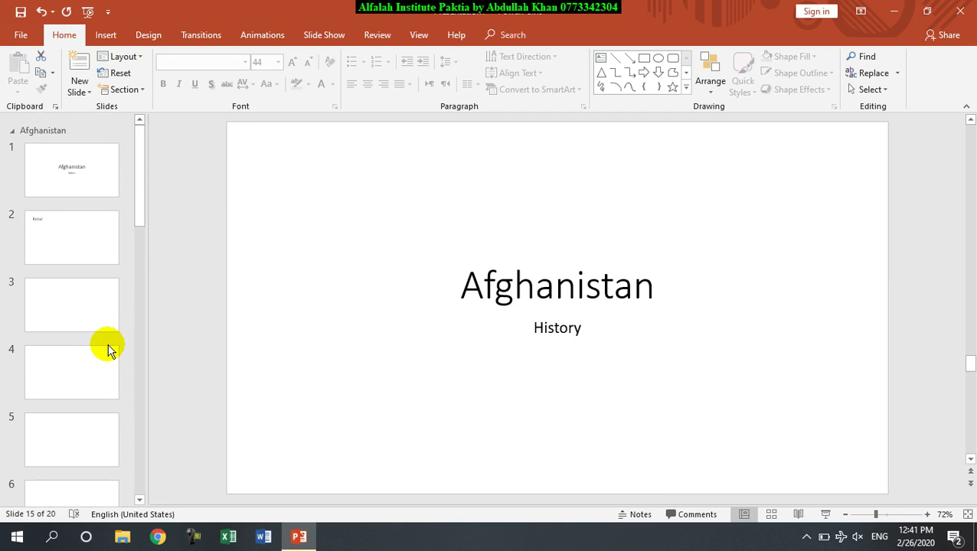
# Collapse the Afghanistan, Paktia and Kolalgoo sections, then try Expand All and Collapse All
pyautogui.click(11, 131)
pyautogui.click(12, 151)
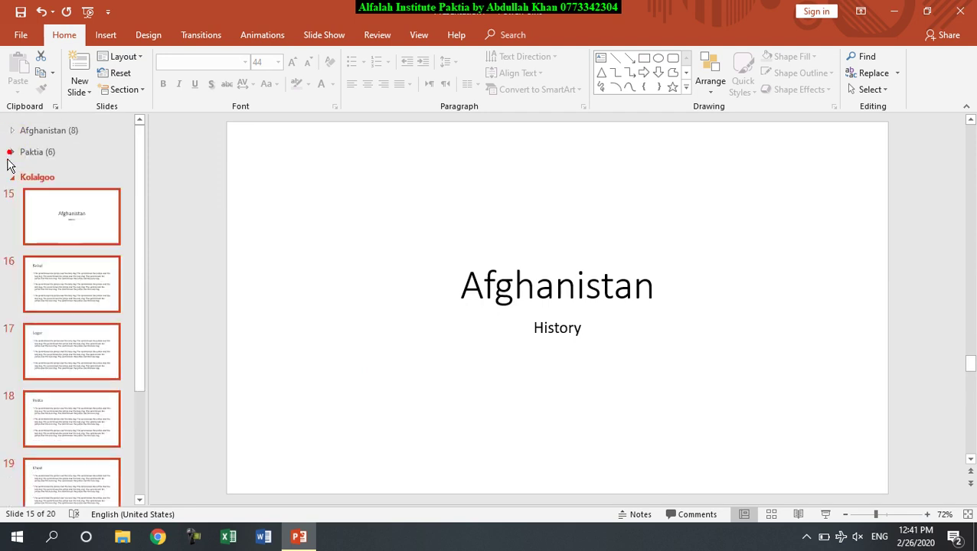
pyautogui.click(11, 174)
pyautogui.click(48, 131)
pyautogui.click(124, 89)
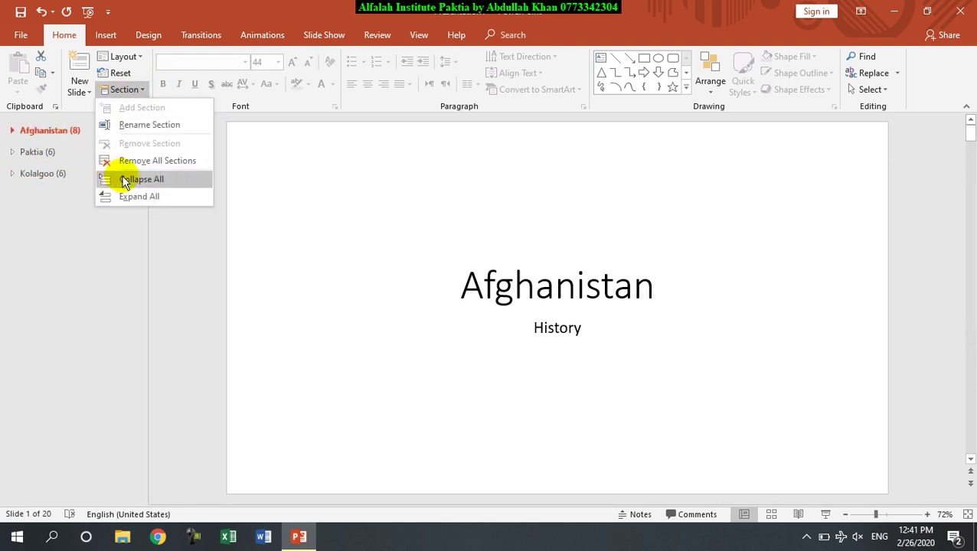
pyautogui.click(125, 193)
pyautogui.click(126, 90)
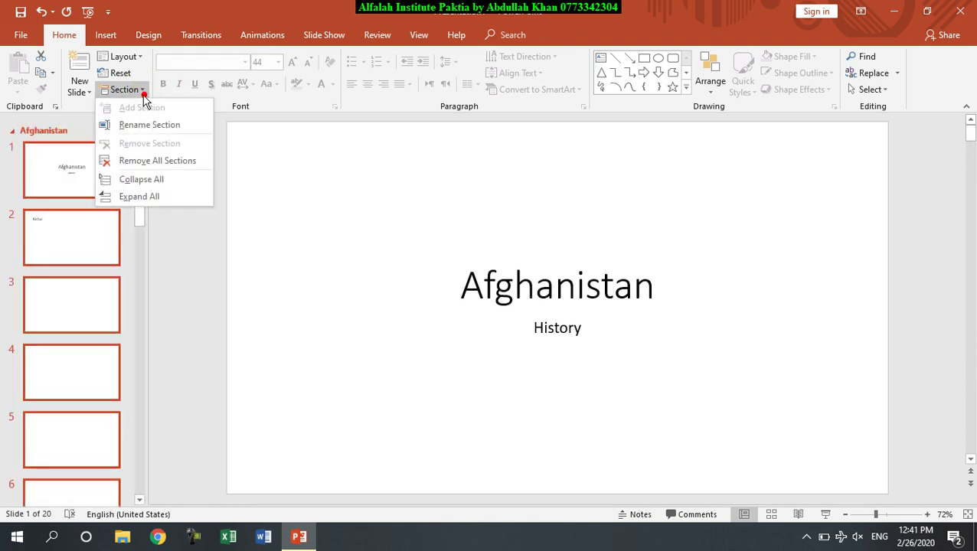
pyautogui.click(128, 182)
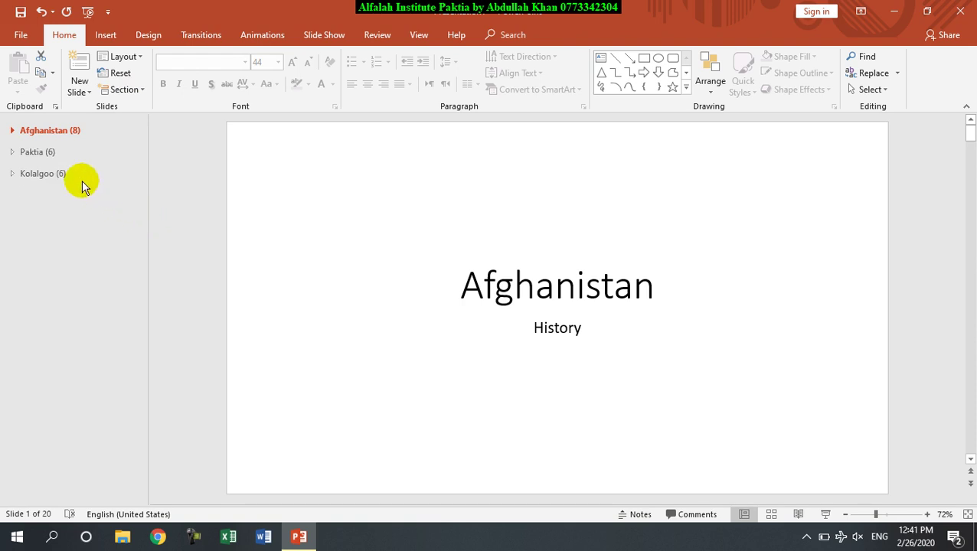
# Start renaming the Afghanistan section, then cancel and keep its name
pyautogui.click(140, 91)
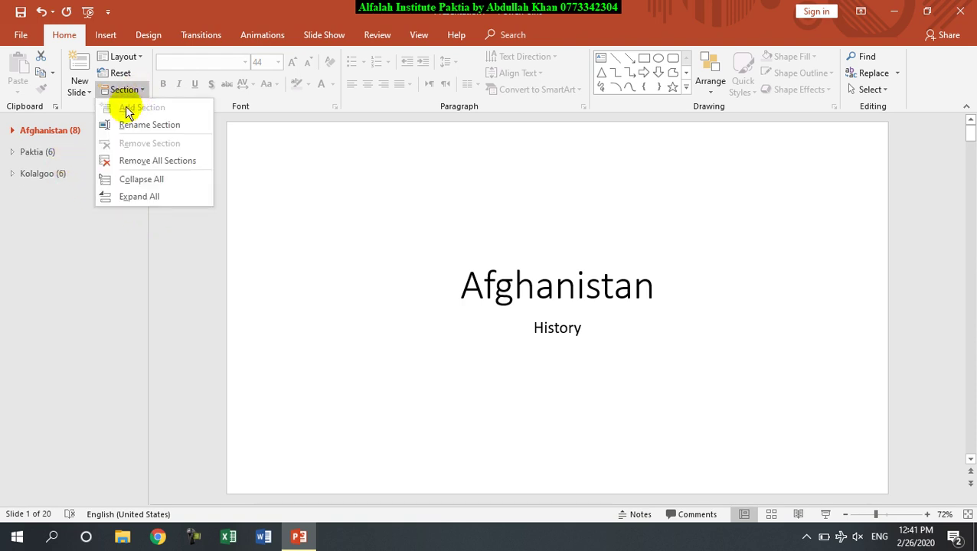
pyautogui.click(134, 124)
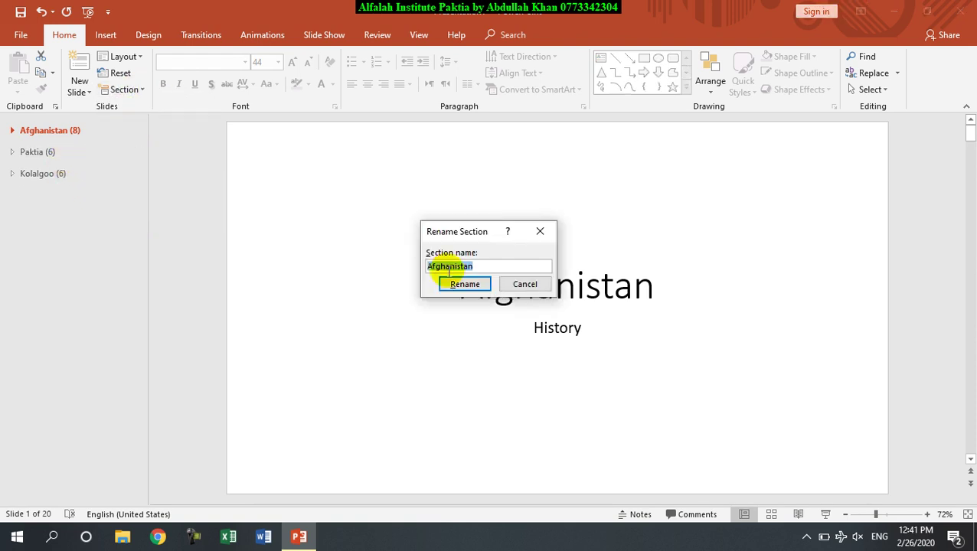
pyautogui.click(527, 283)
# Select the Kolalgoo section and remove it
pyautogui.click(130, 90)
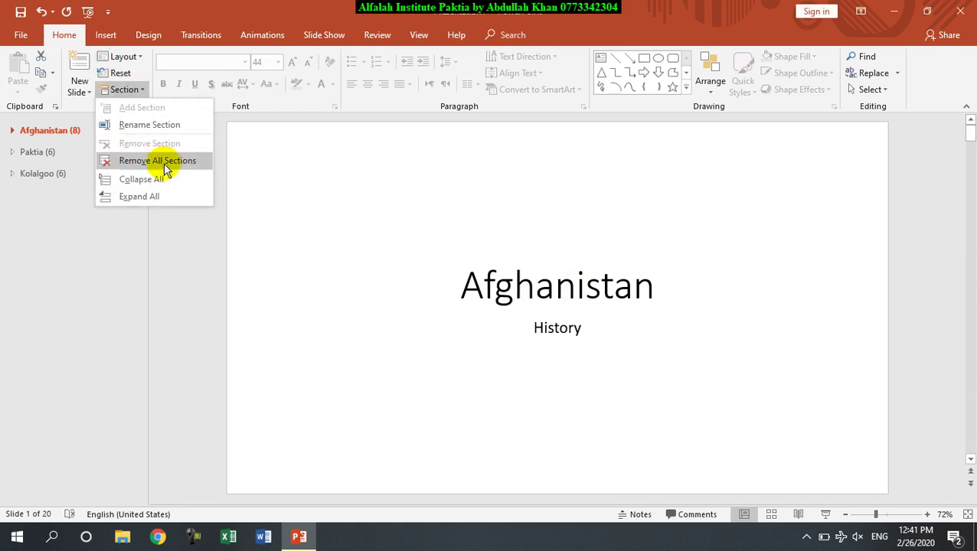
pyautogui.click(43, 178)
pyautogui.click(44, 174)
pyautogui.click(138, 90)
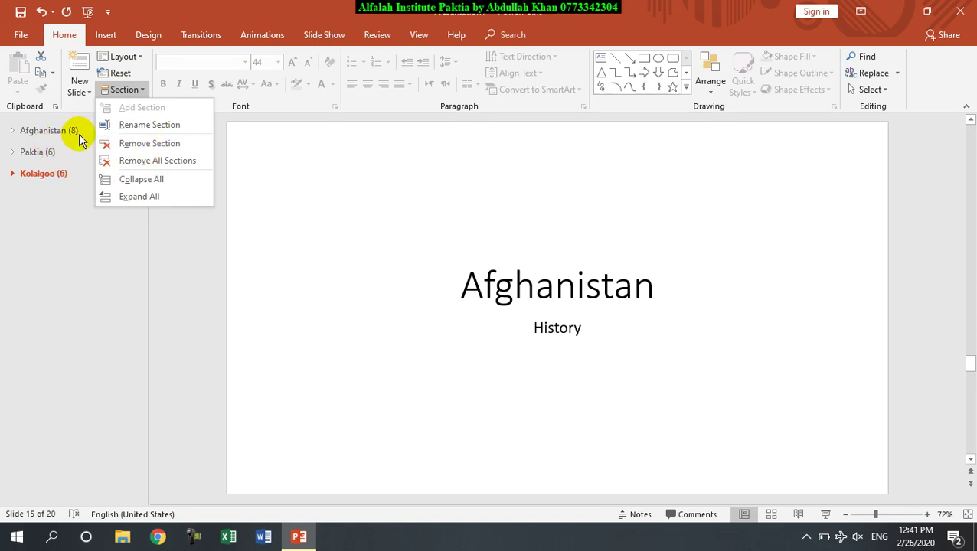
pyautogui.click(147, 144)
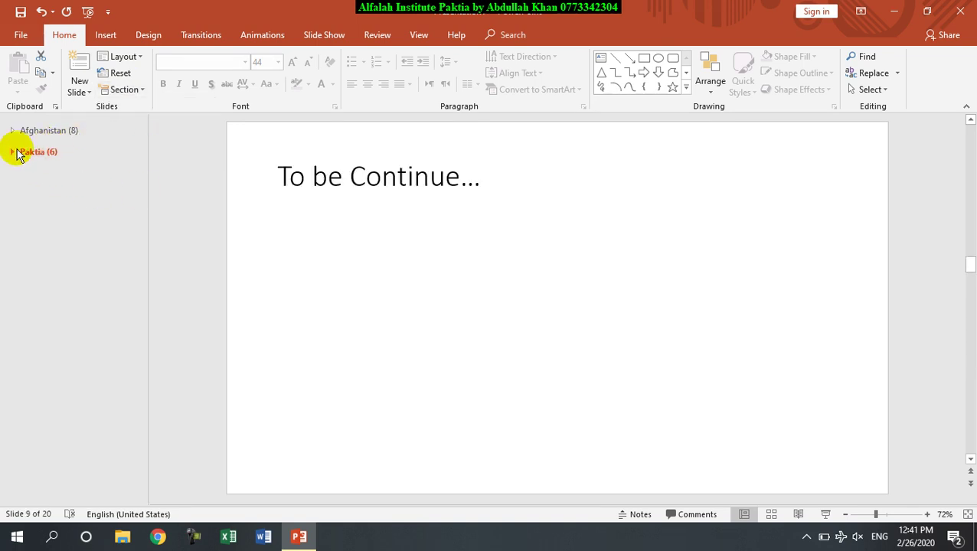
# Remove All Sections from the Afghanistan section header's context menu, leaving 20 unsectioned slides
pyautogui.click(16, 153)
pyautogui.click(15, 153)
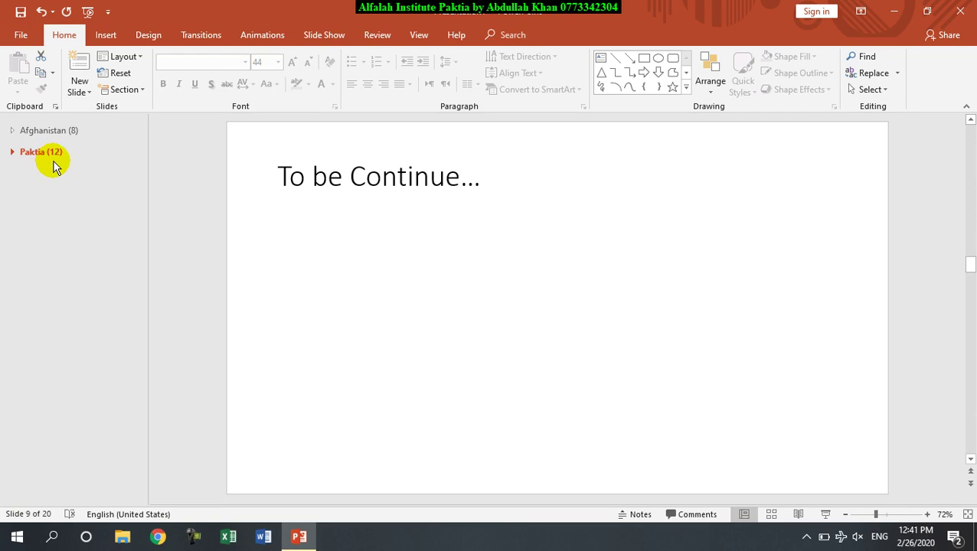
pyautogui.click(123, 89)
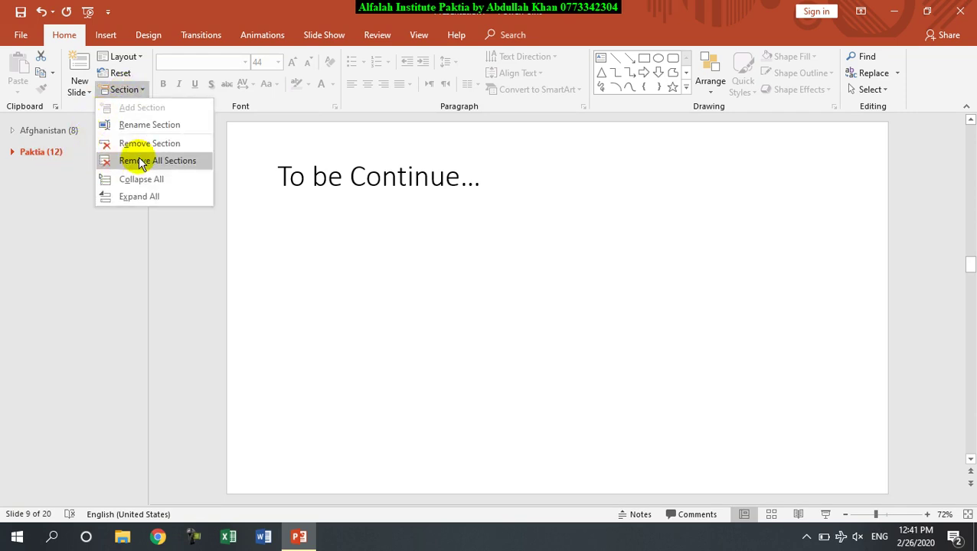
pyautogui.click(43, 156)
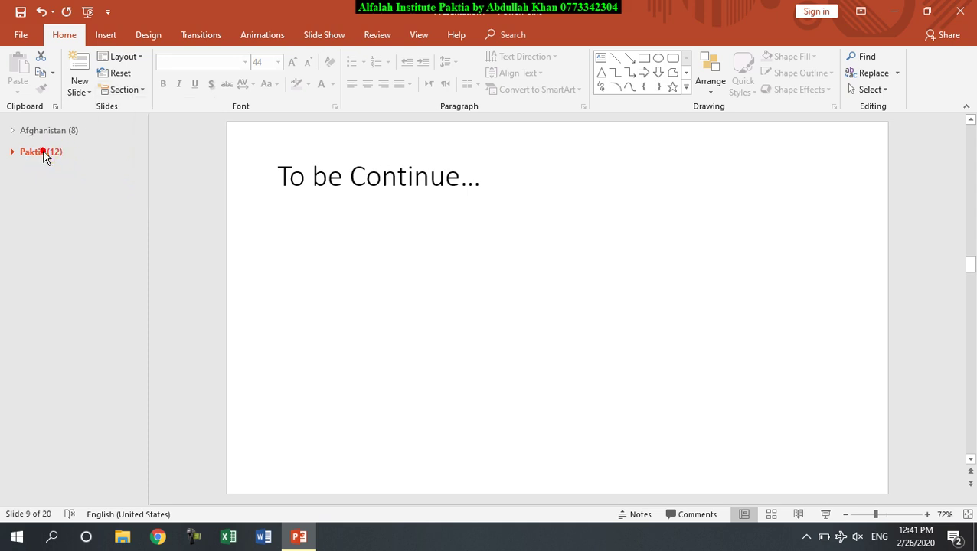
pyautogui.doubleClick(56, 131)
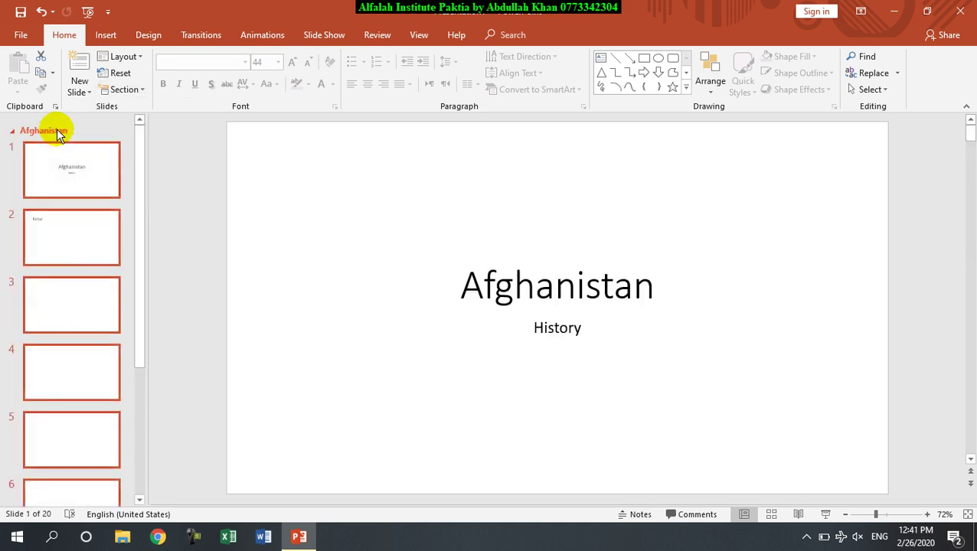
pyautogui.rightClick(56, 132)
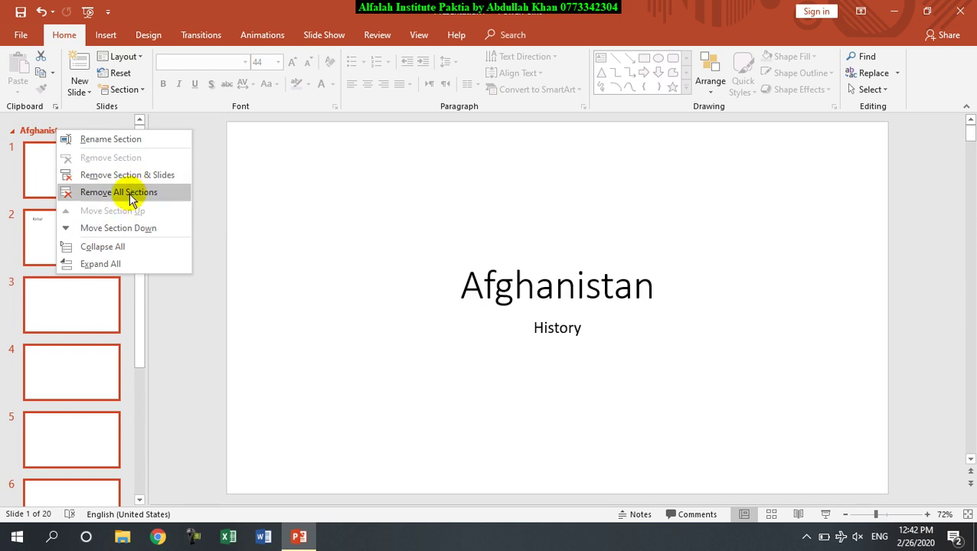
pyautogui.click(130, 192)
pyautogui.click(96, 230)
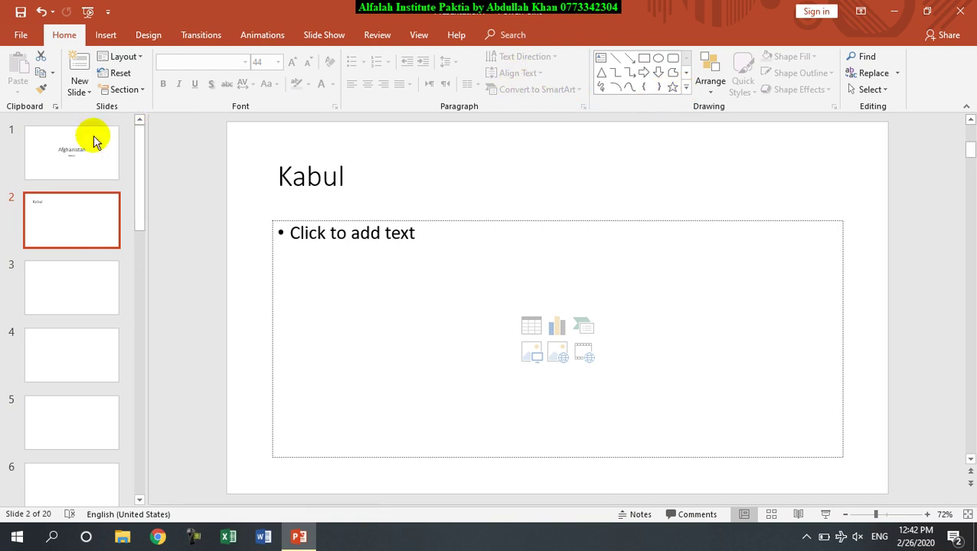
# Close Presentation1 without saving and open the '10 am' Paktia presentation from the desktop
pyautogui.click(103, 172)
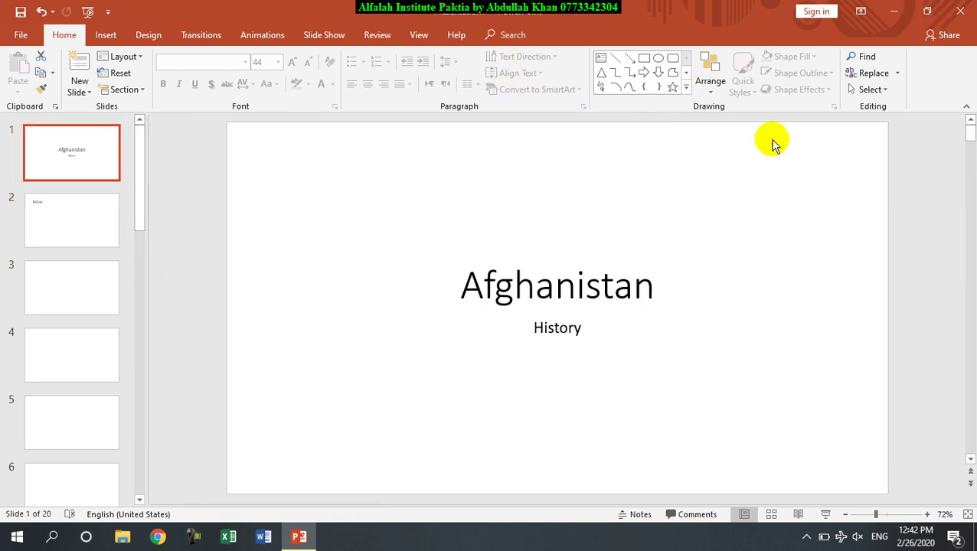
pyautogui.click(960, 11)
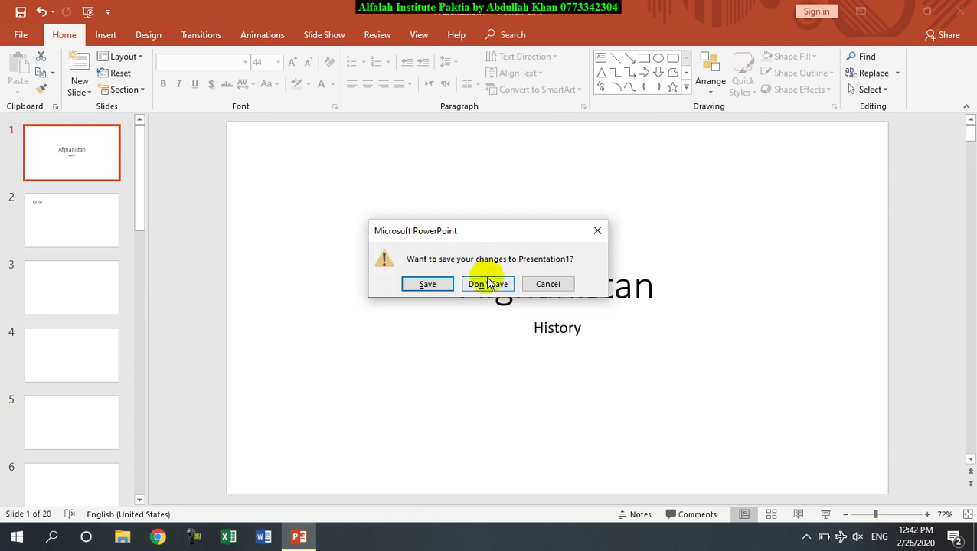
pyautogui.click(490, 283)
pyautogui.doubleClick(81, 385)
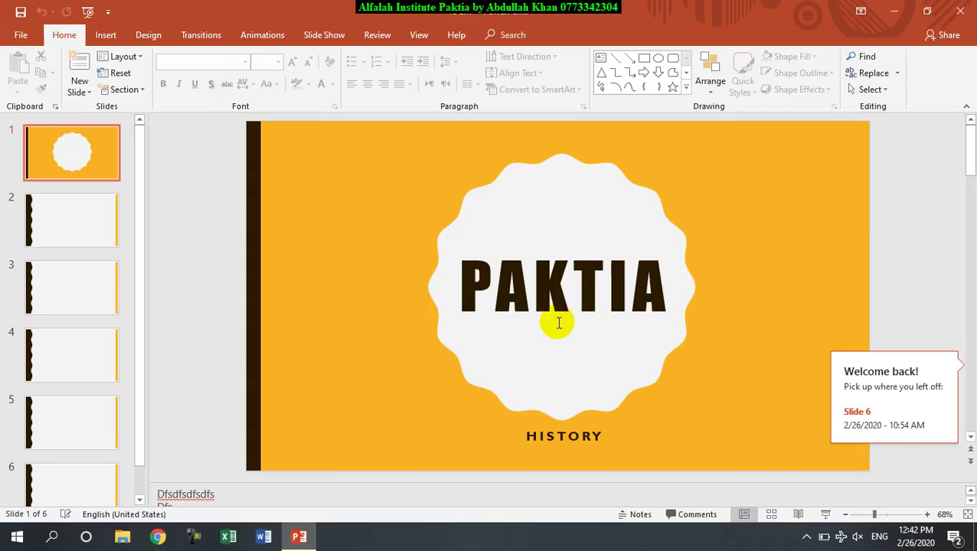
# Draw a Forward action button at the PAKTIA title slide's lower right
pyautogui.click(686, 88)
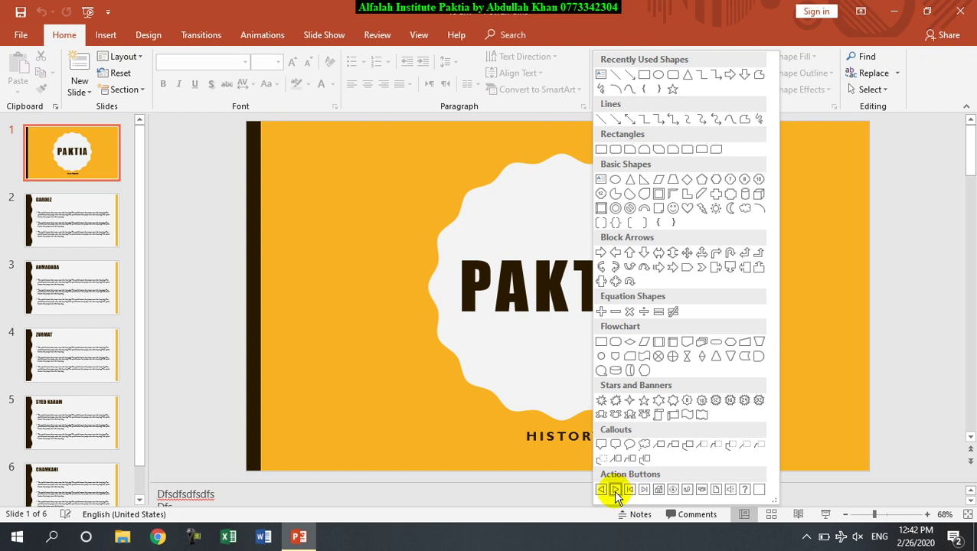
pyautogui.click(615, 490)
pyautogui.moveTo(764, 408); pyautogui.dragTo(821, 448)
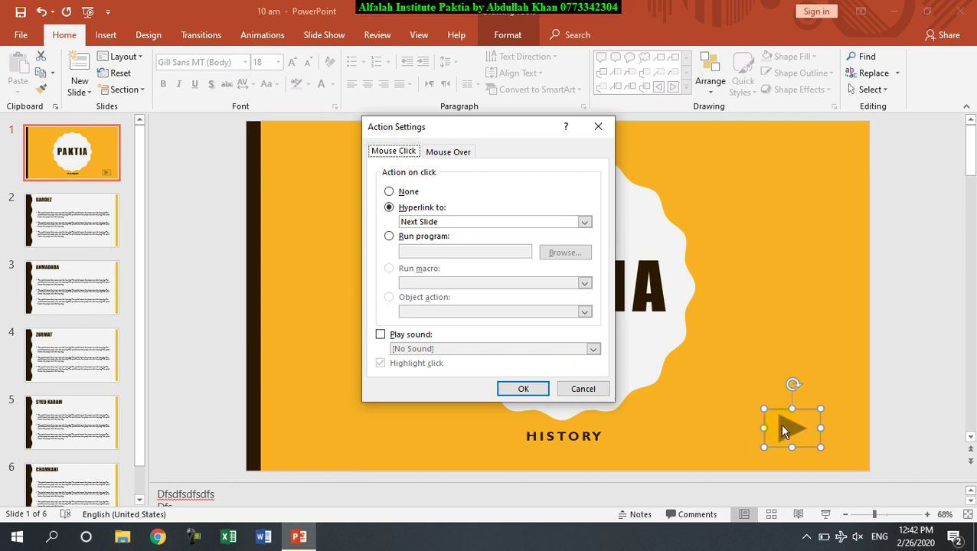
# Set the button's mouse-click action to hyperlink to Next Slide
pyautogui.click(449, 152)
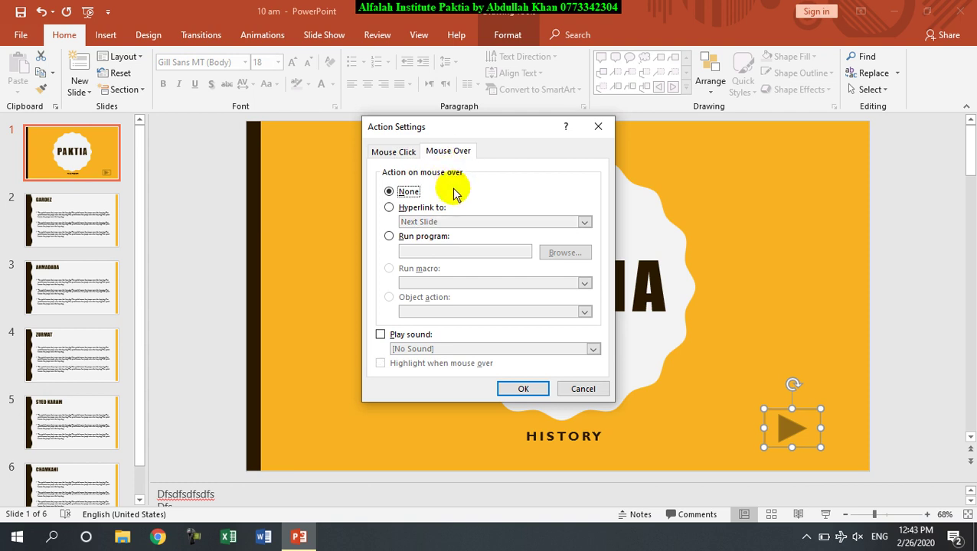
pyautogui.click(392, 151)
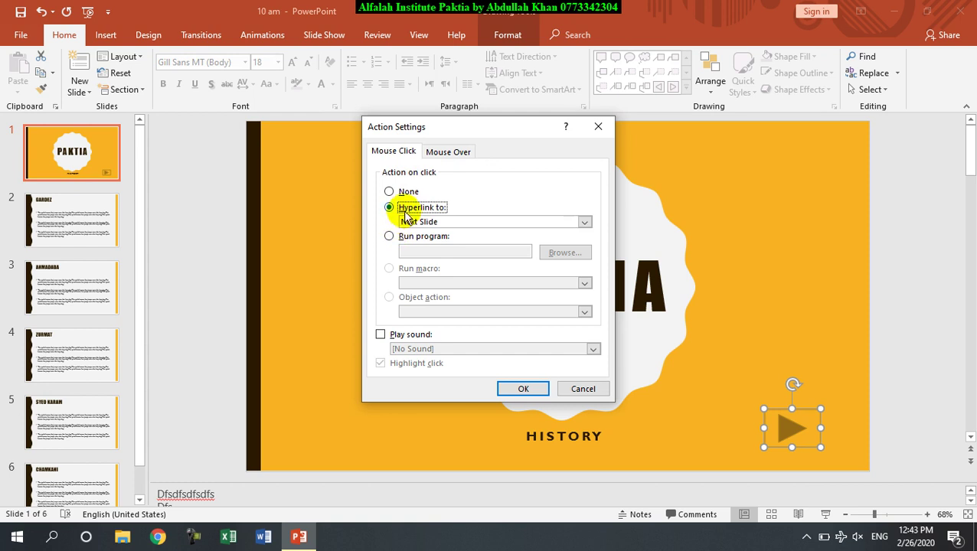
pyautogui.click(398, 192)
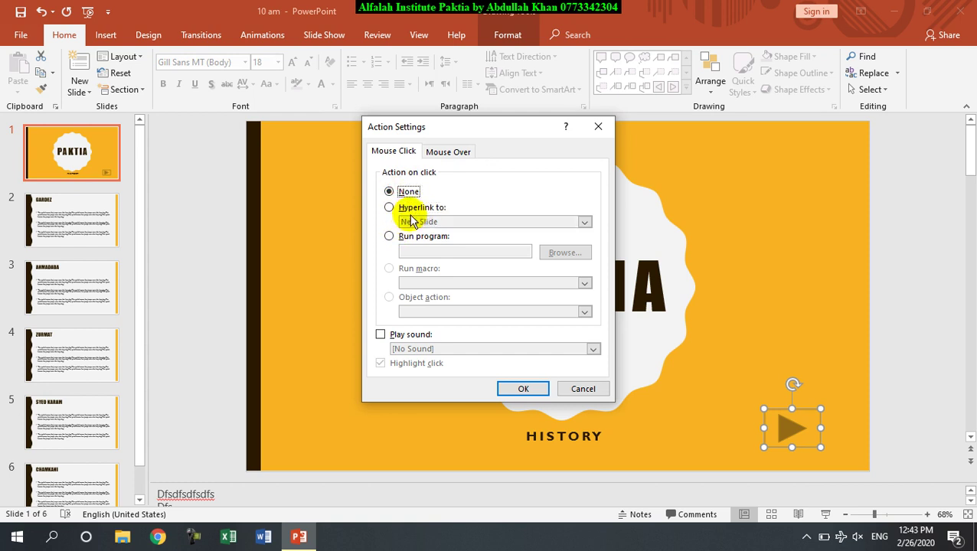
pyautogui.click(394, 206)
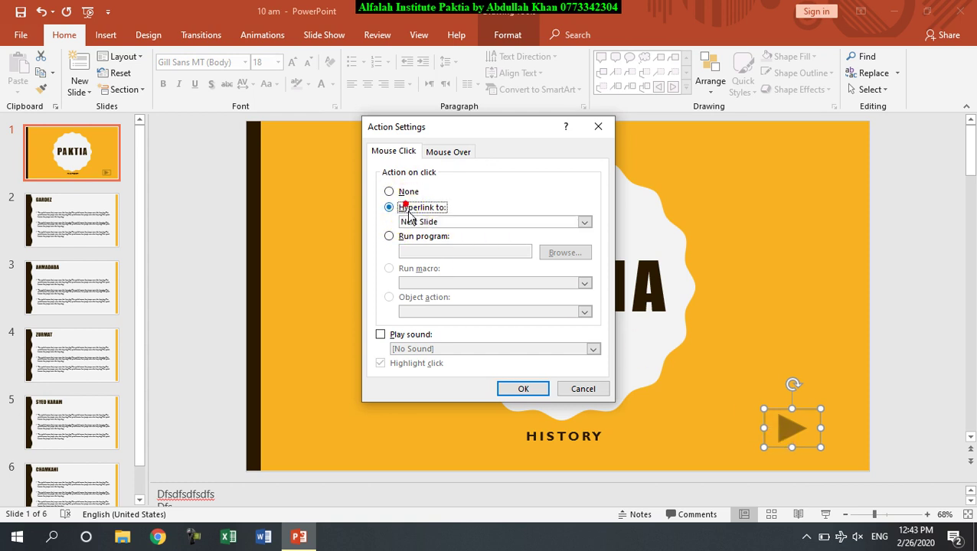
pyautogui.click(448, 223)
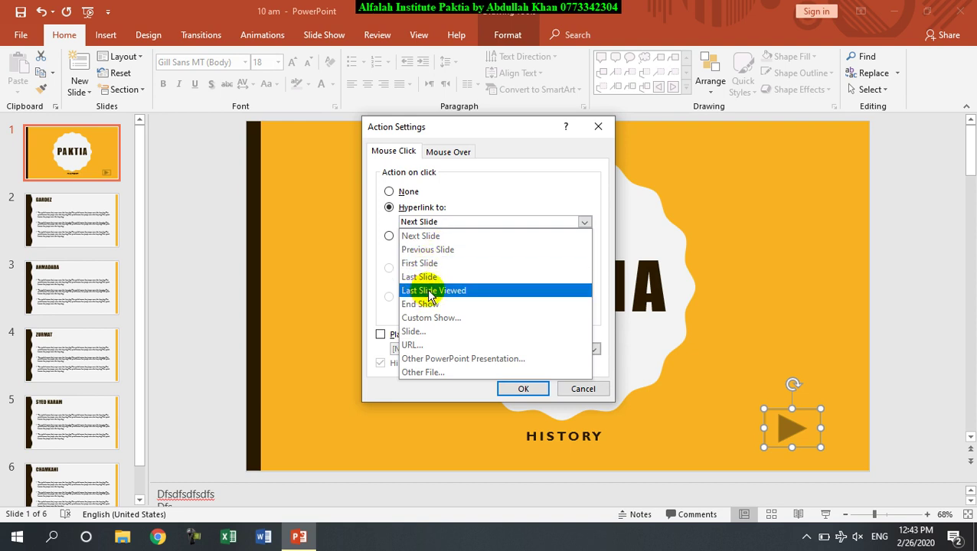
pyautogui.click(439, 332)
pyautogui.click(626, 347)
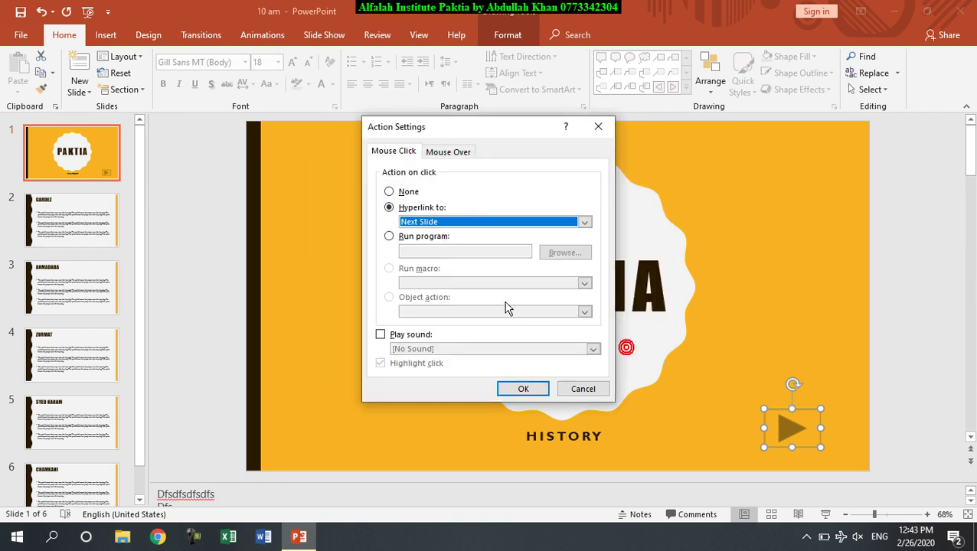
pyautogui.click(464, 221)
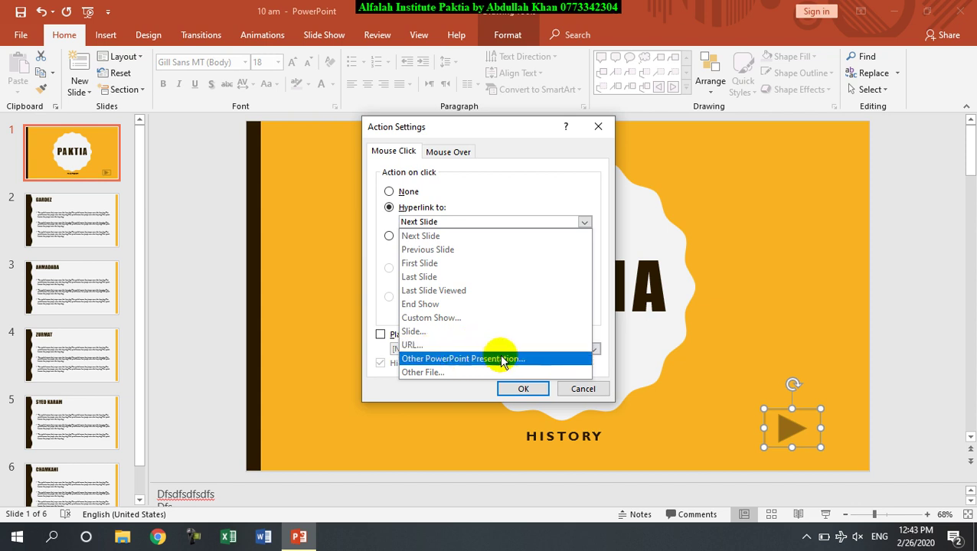
pyautogui.click(406, 236)
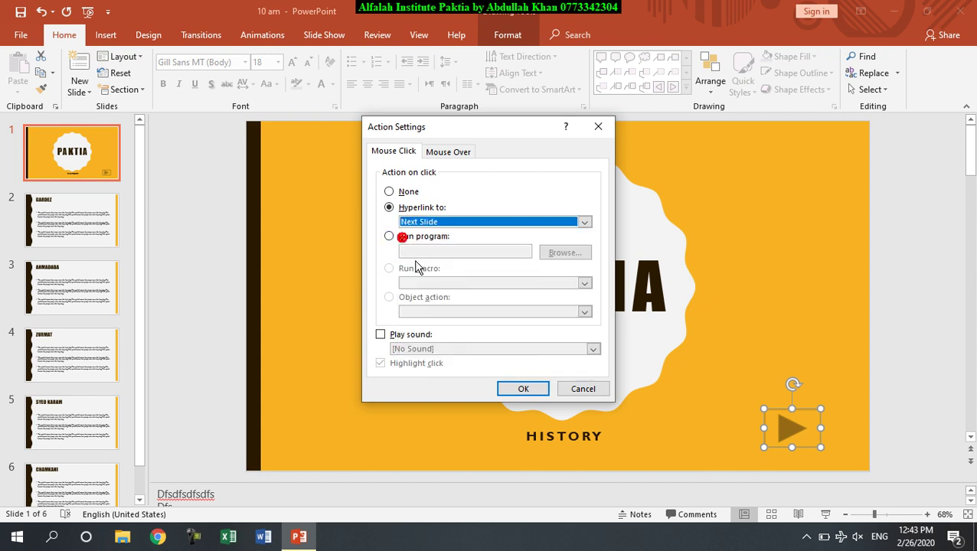
# Make the button play the Camera sound on click and confirm the settings
pyautogui.click(398, 334)
pyautogui.click(465, 354)
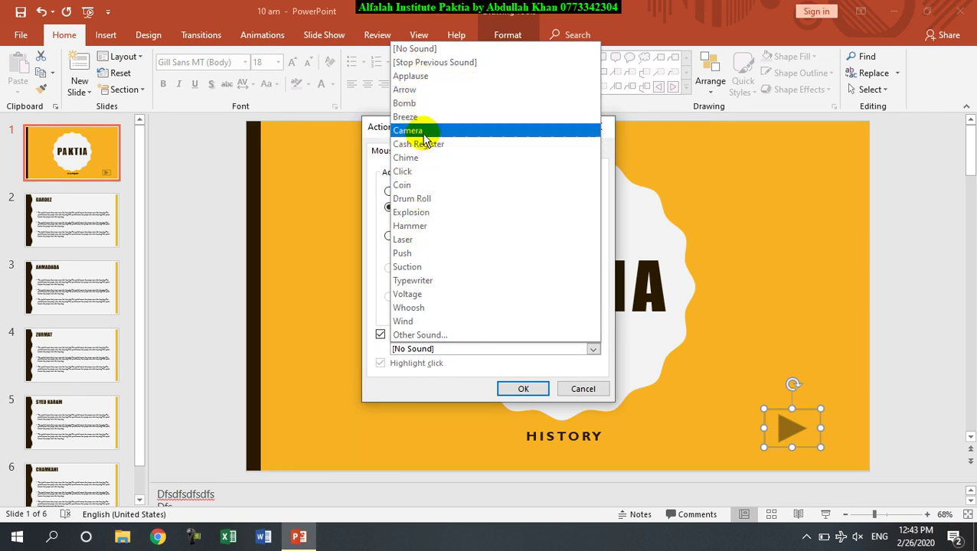
pyautogui.click(428, 130)
pyautogui.click(537, 390)
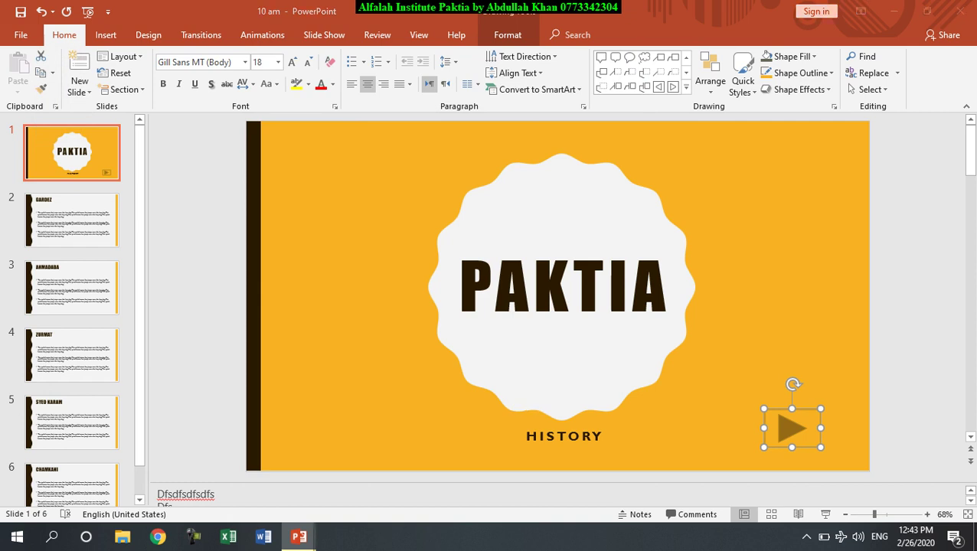
# Run the slide show with F5, use the button to reach GARDEZ, and exit
pyautogui.press('F5')
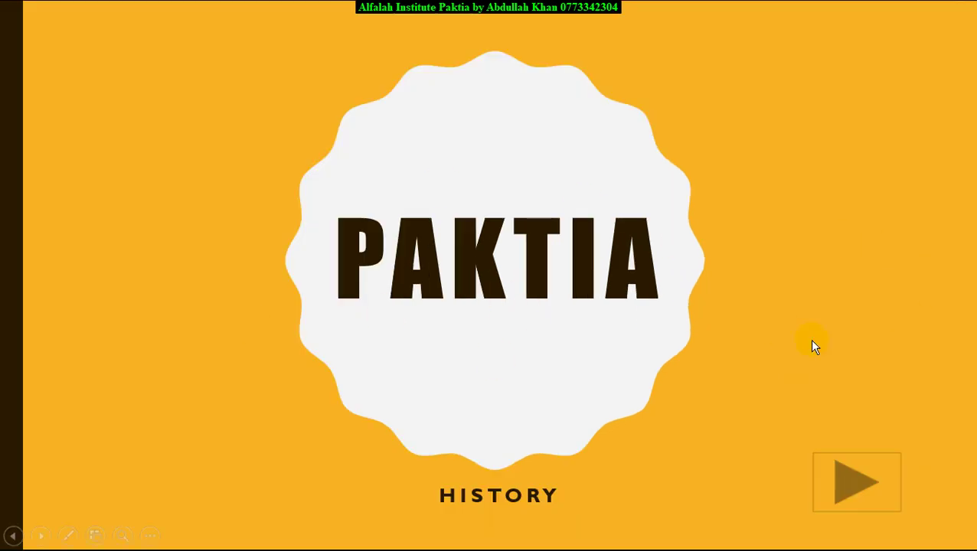
pyautogui.click(854, 486)
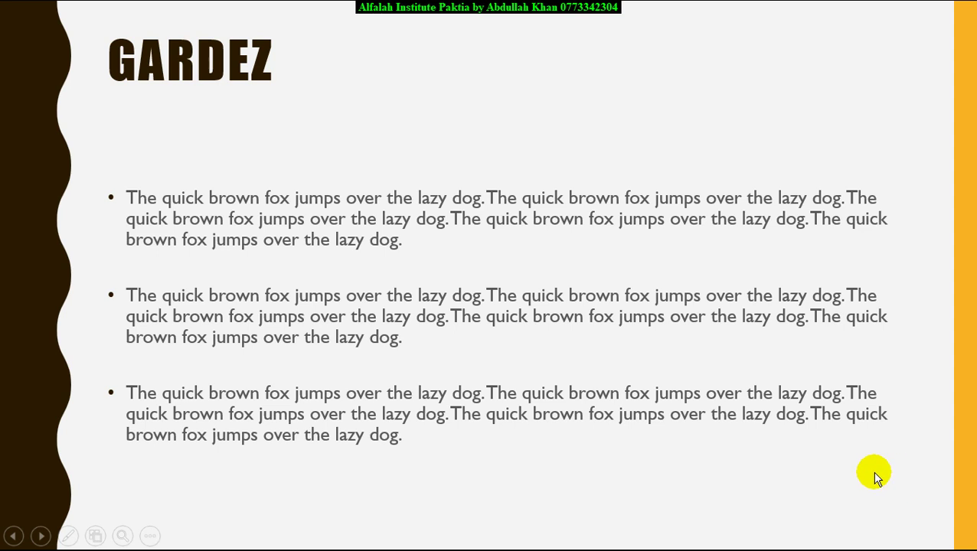
pyautogui.press('Escape')
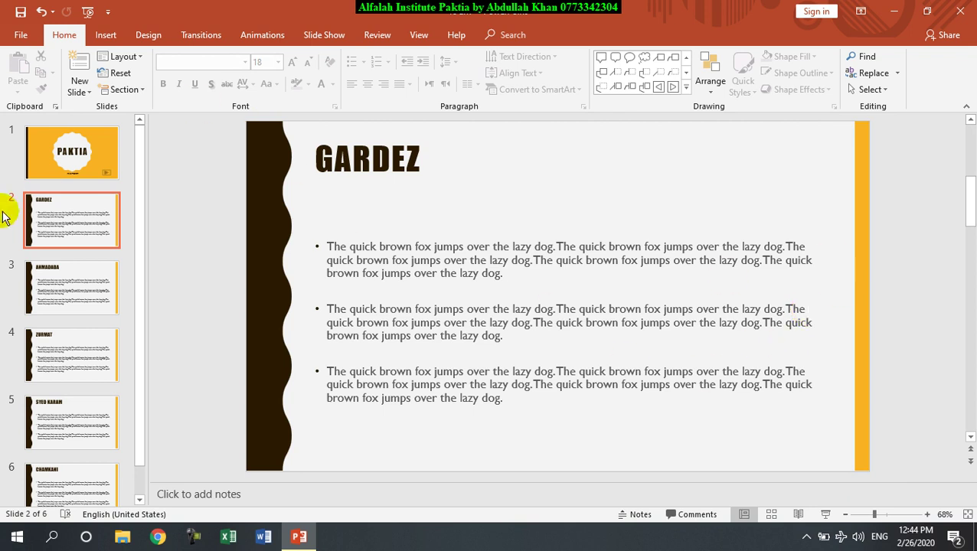
# Draw a Forward action button on GARDEZ linked to End Show, then test it with Shift+F5
pyautogui.click(687, 88)
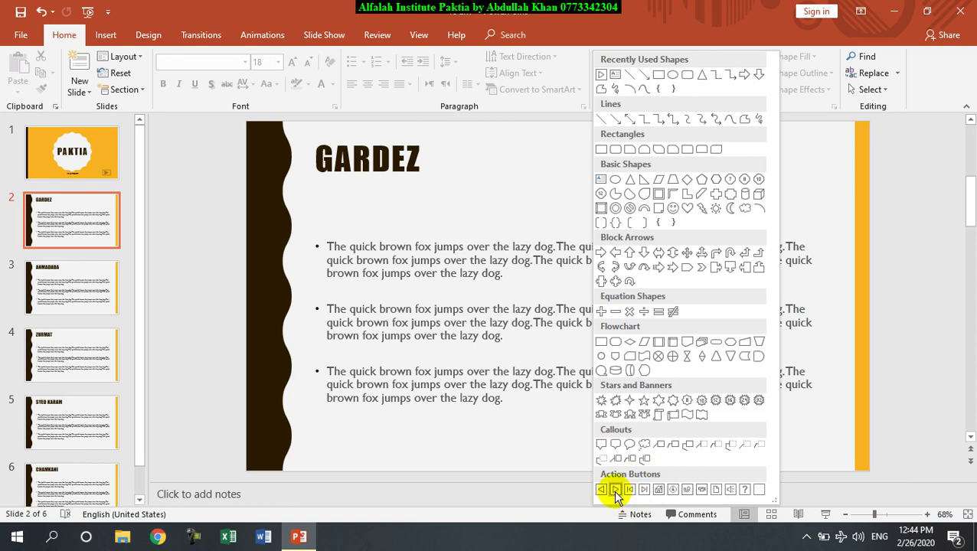
pyautogui.click(616, 493)
pyautogui.moveTo(733, 421); pyautogui.dragTo(790, 450)
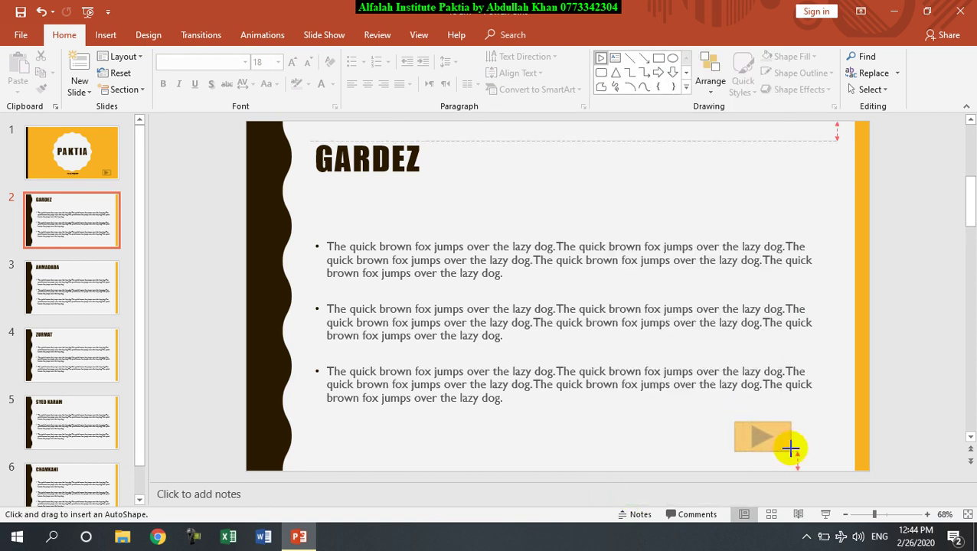
pyautogui.click(443, 223)
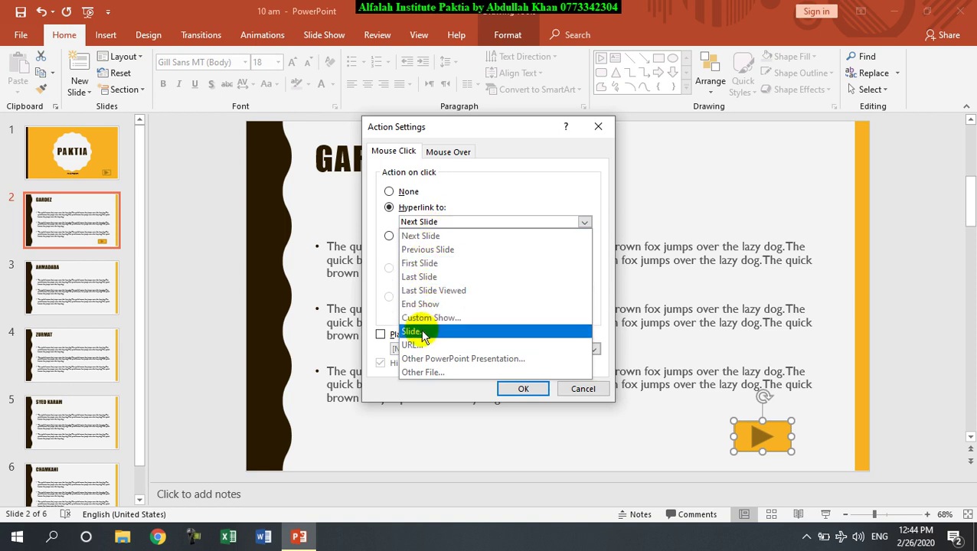
pyautogui.click(420, 304)
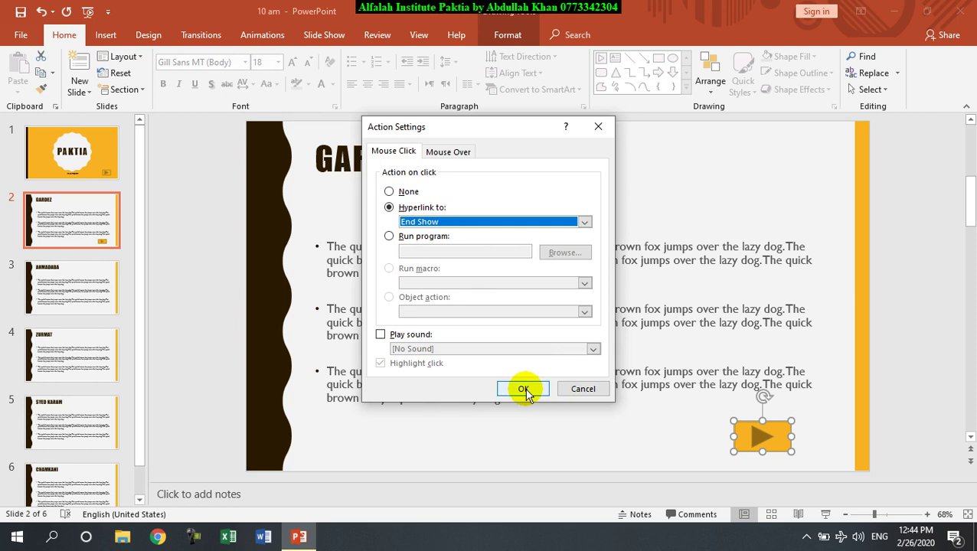
pyautogui.click(523, 390)
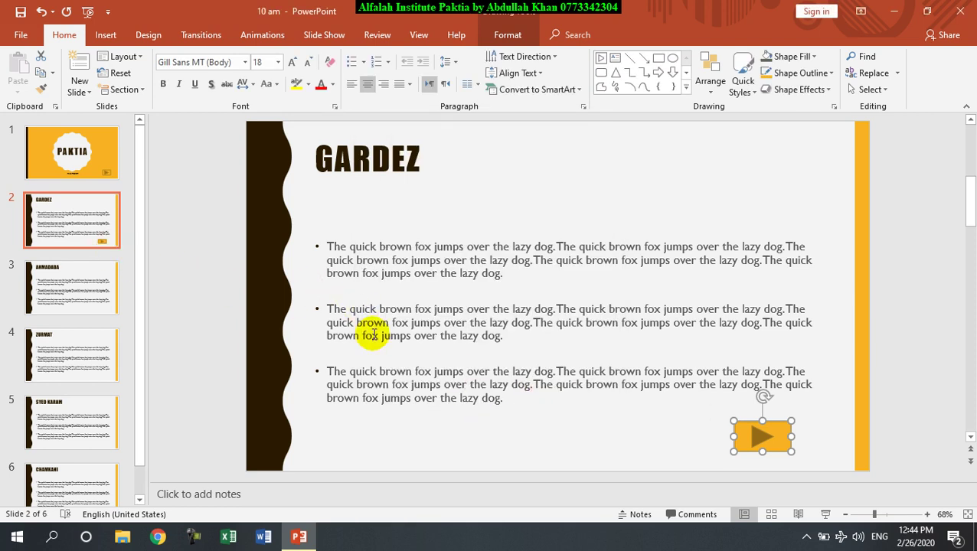
pyautogui.hotkey('shift', 'F5')
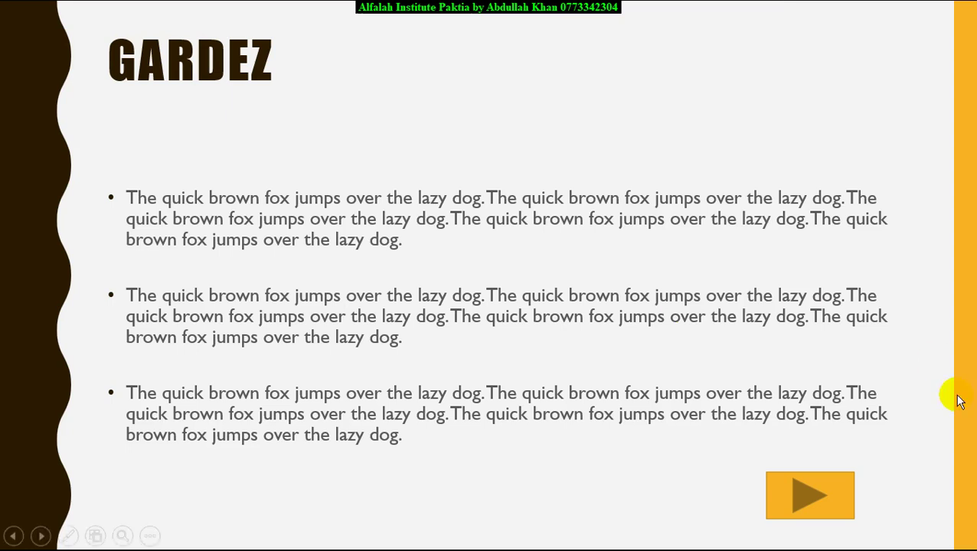
pyautogui.click(809, 503)
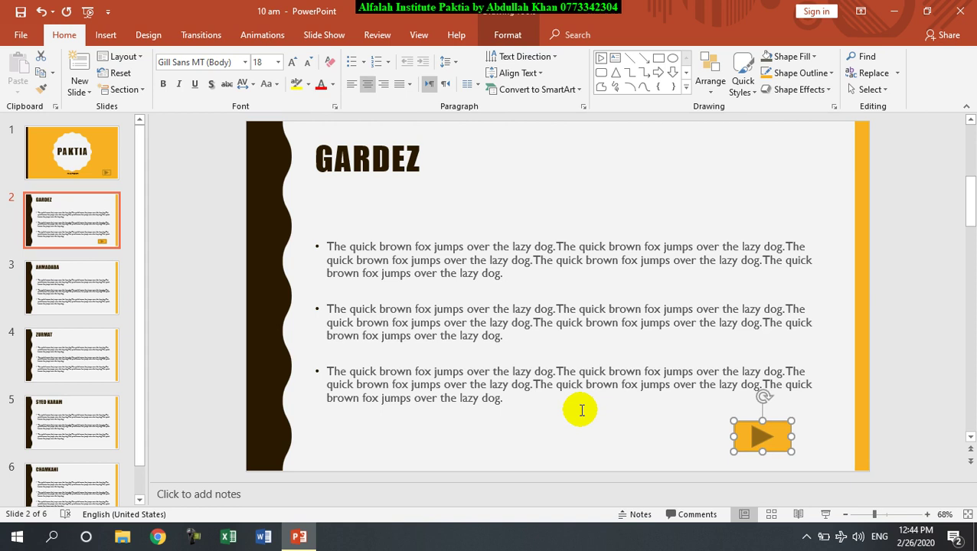
# Replace the End Show button with a new Forward action button at the lower right
pyautogui.press('Delete')
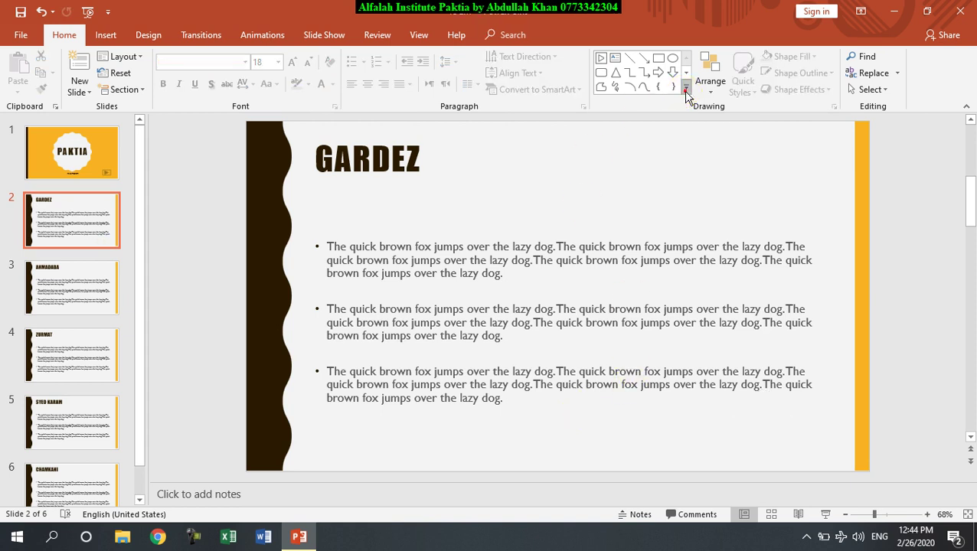
pyautogui.click(685, 87)
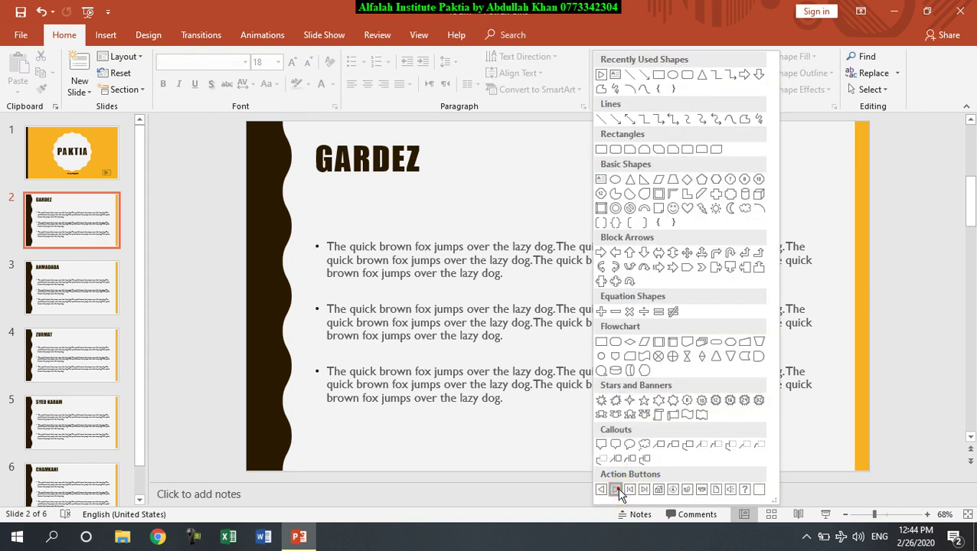
pyautogui.click(616, 489)
pyautogui.moveTo(752, 421); pyautogui.dragTo(810, 464)
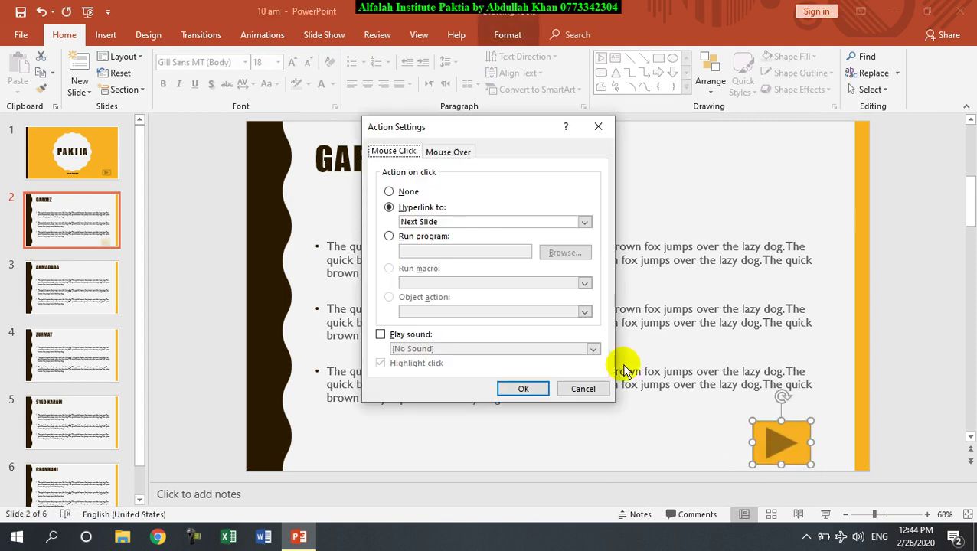
# Hyperlink the button to the Afghanistan slide of the Desktop Afghanistan 9am presentation
pyautogui.click(460, 221)
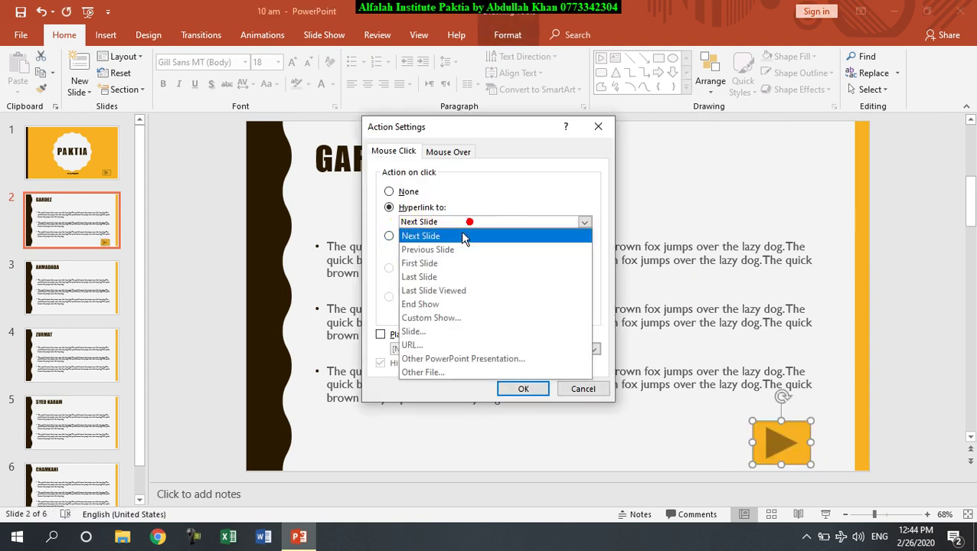
pyautogui.click(438, 348)
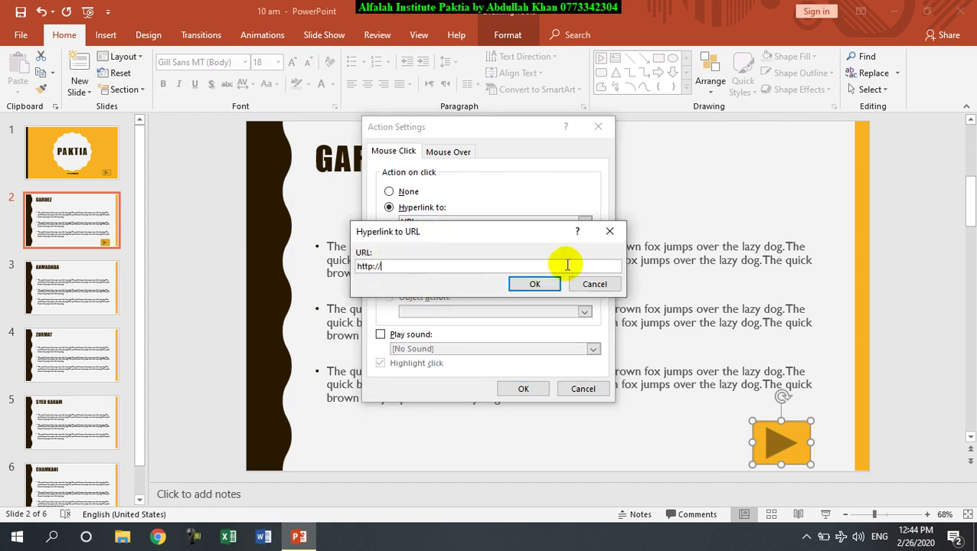
pyautogui.click(596, 285)
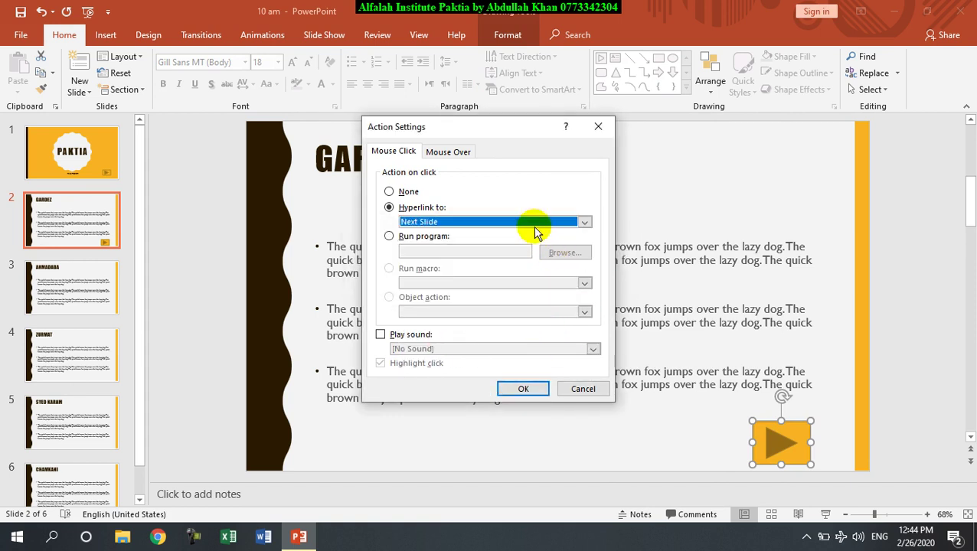
pyautogui.click(581, 222)
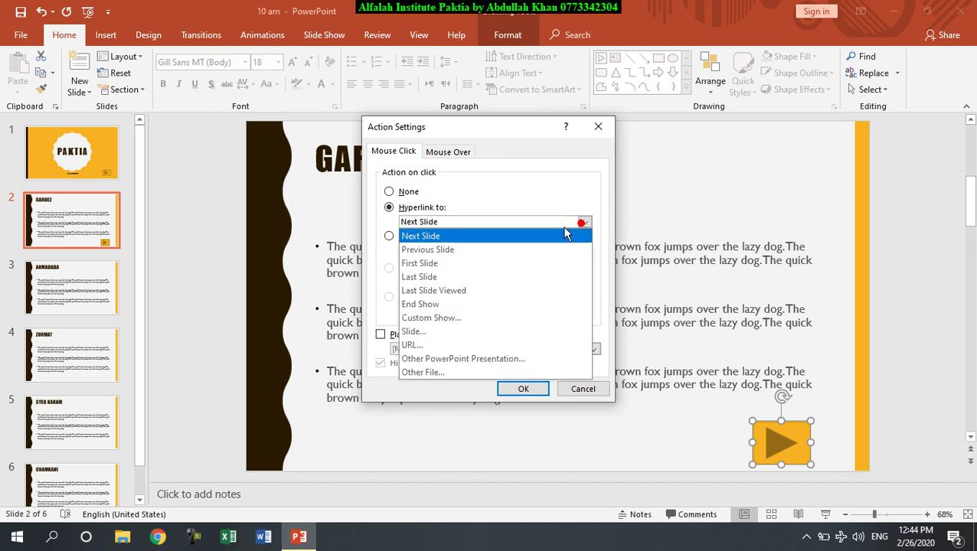
pyautogui.click(450, 358)
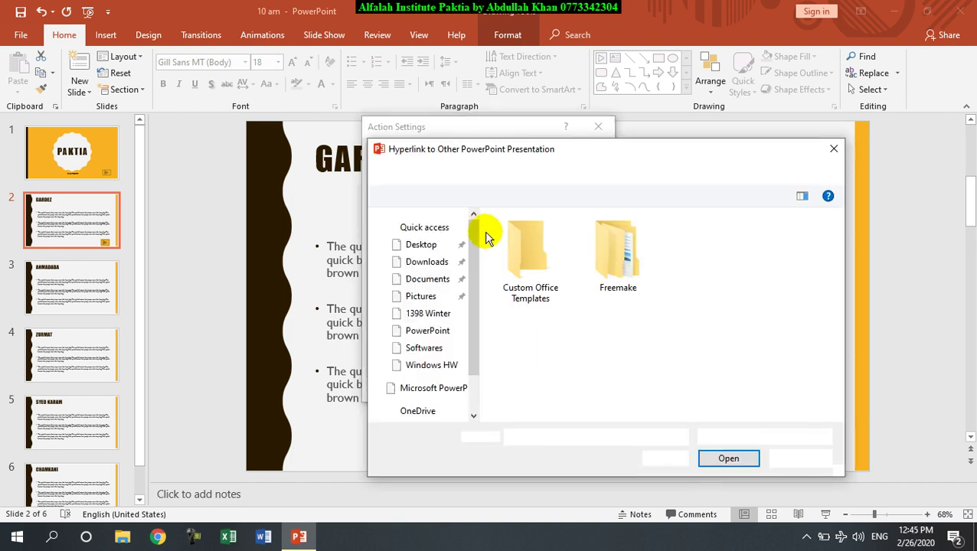
pyautogui.click(410, 257)
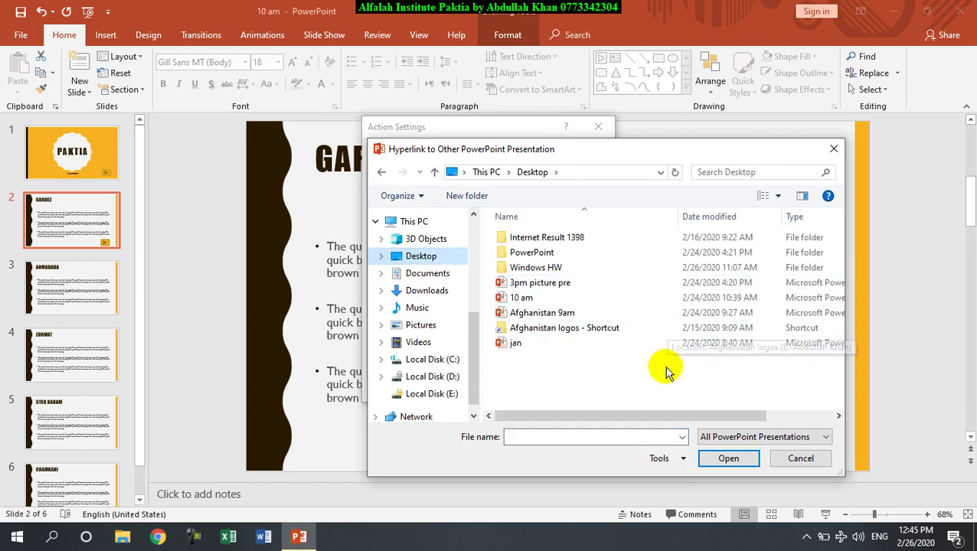
pyautogui.click(533, 315)
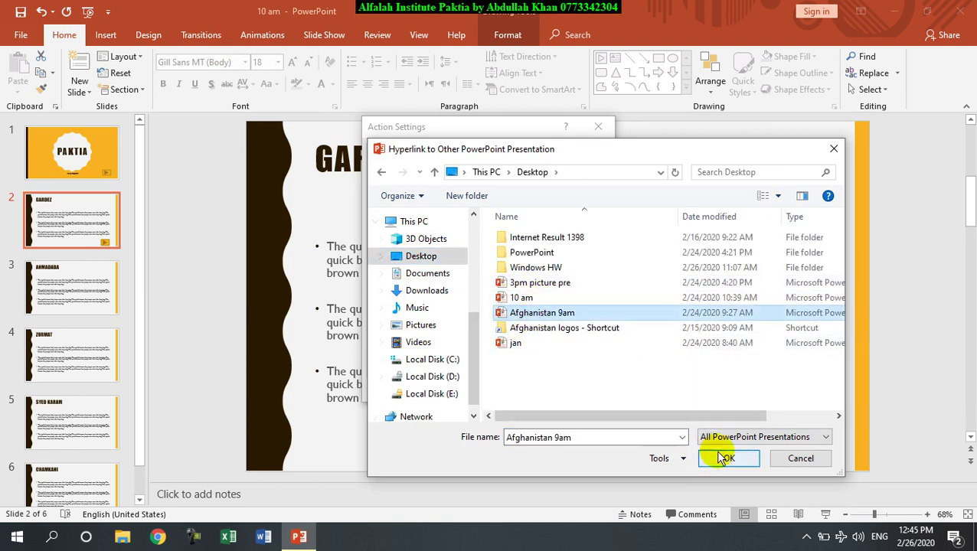
pyautogui.click(721, 457)
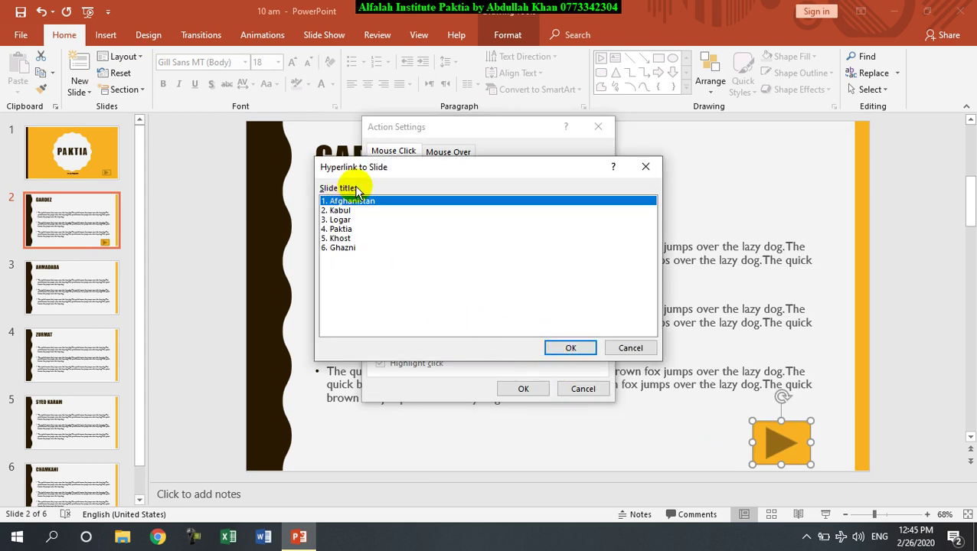
pyautogui.click(570, 347)
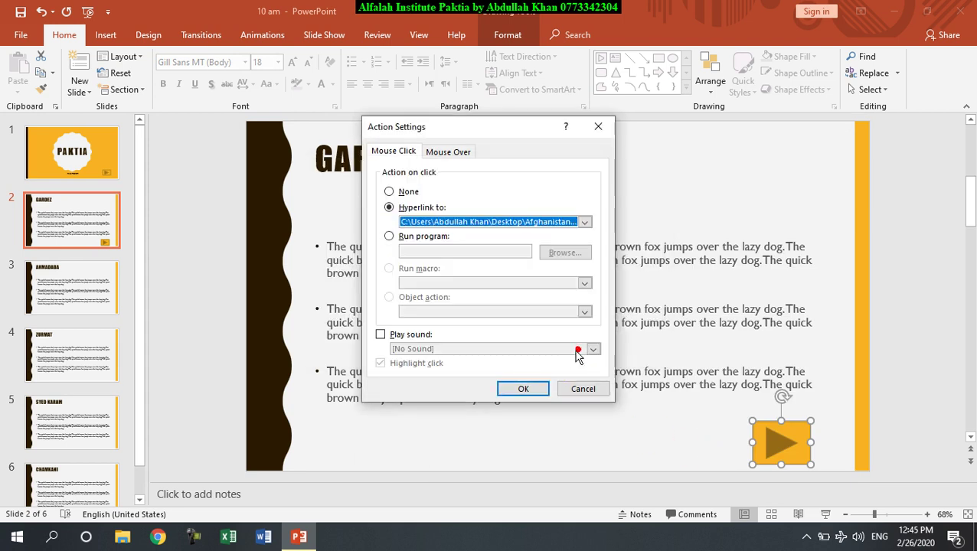
pyautogui.click(523, 390)
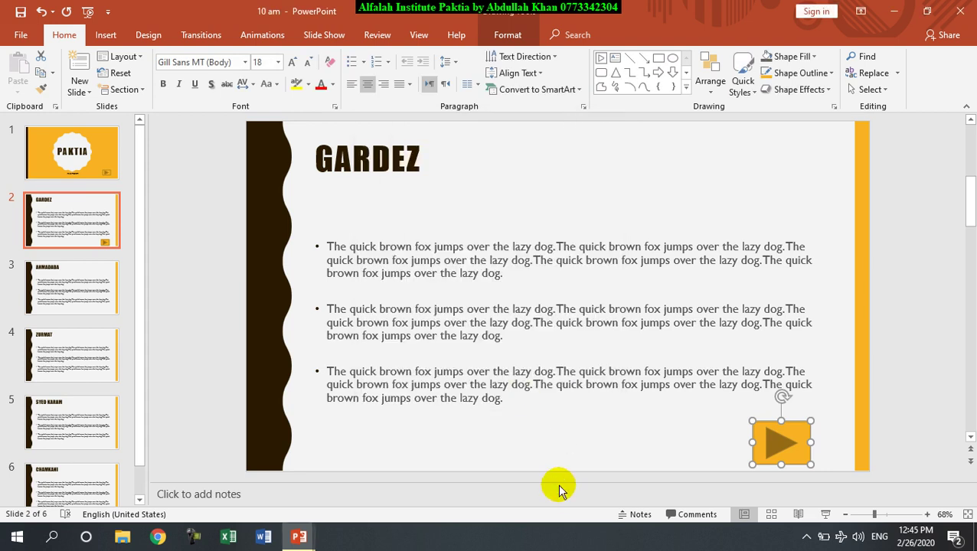
# Test the link in a slide show, stepping through the Afghanistan presentation back to Gardez
pyautogui.click(825, 514)
pyautogui.click(840, 501)
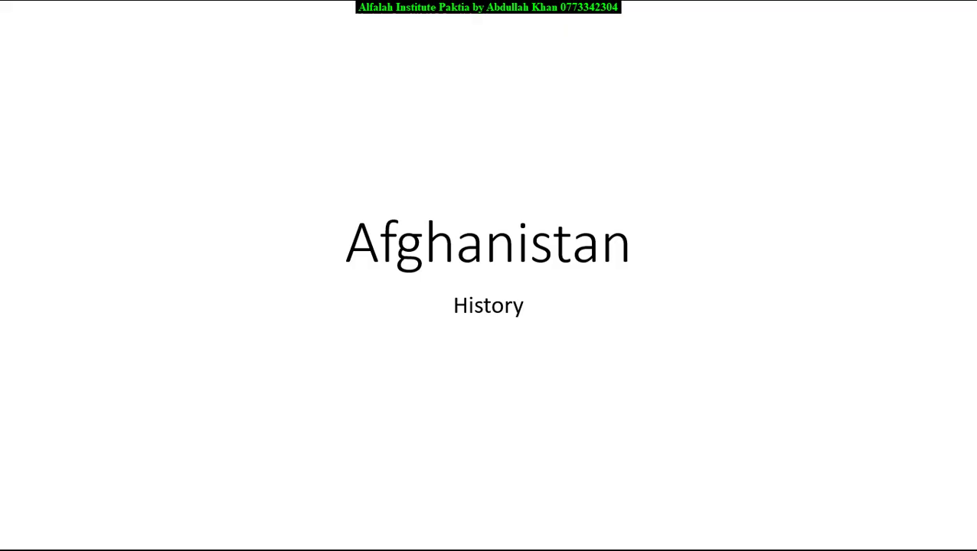
pyautogui.click(660, 292)
pyautogui.click(655, 302)
pyautogui.click(654, 322)
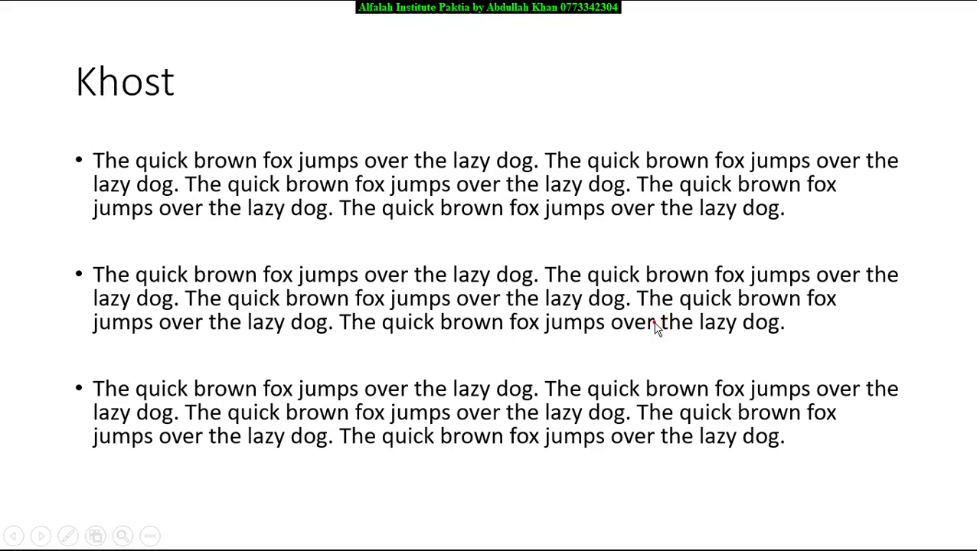
pyautogui.click(654, 324)
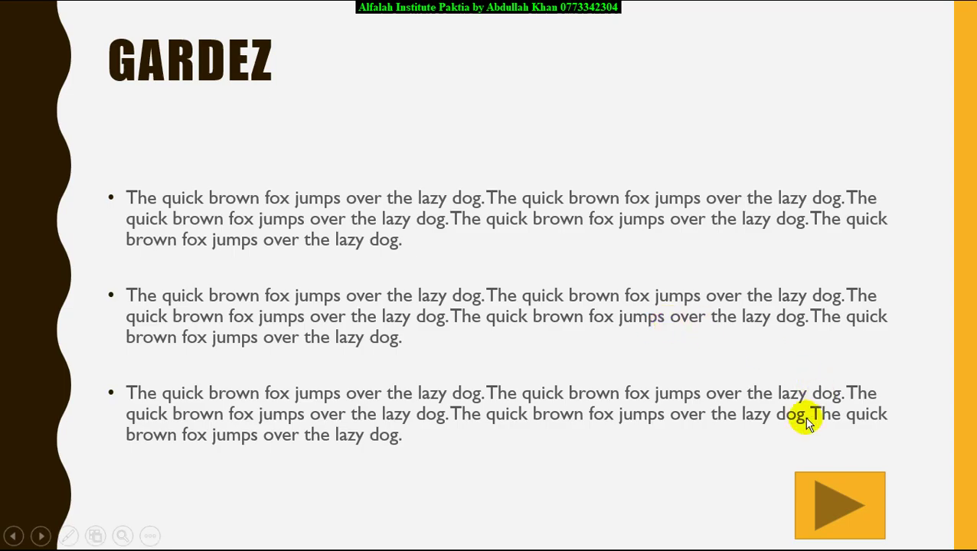
pyautogui.press('Escape')
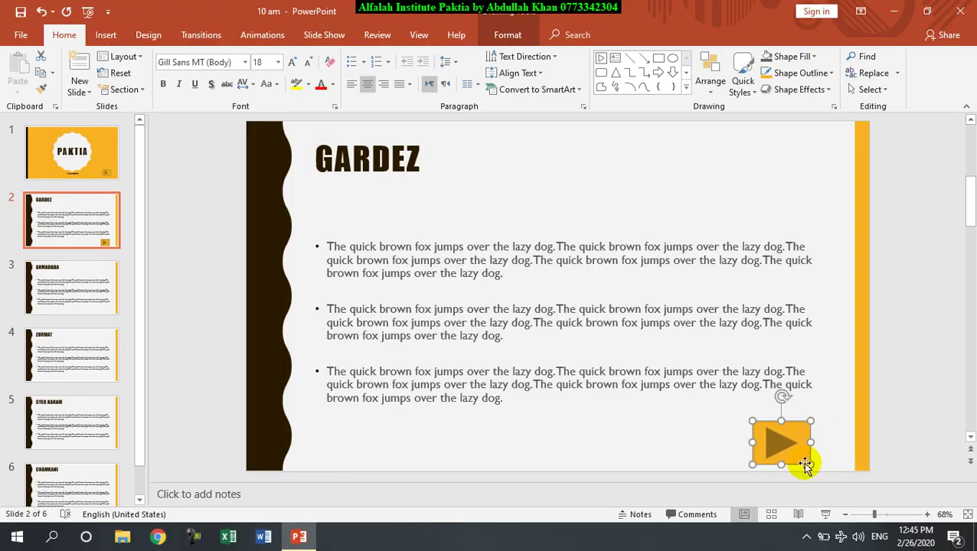
# Replace the Gardez button with a Forward action button linked to the Practice 2020 workbook
pyautogui.press('Delete')
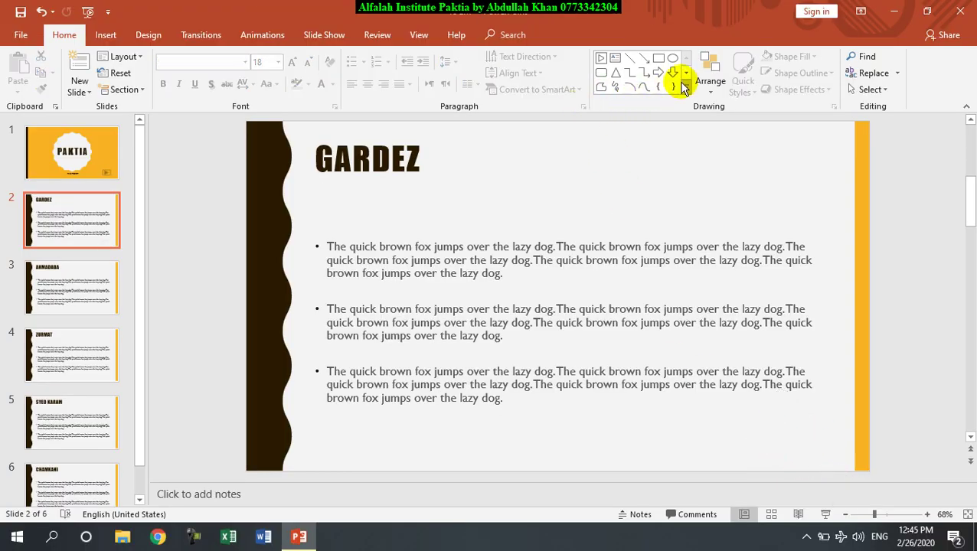
pyautogui.click(685, 87)
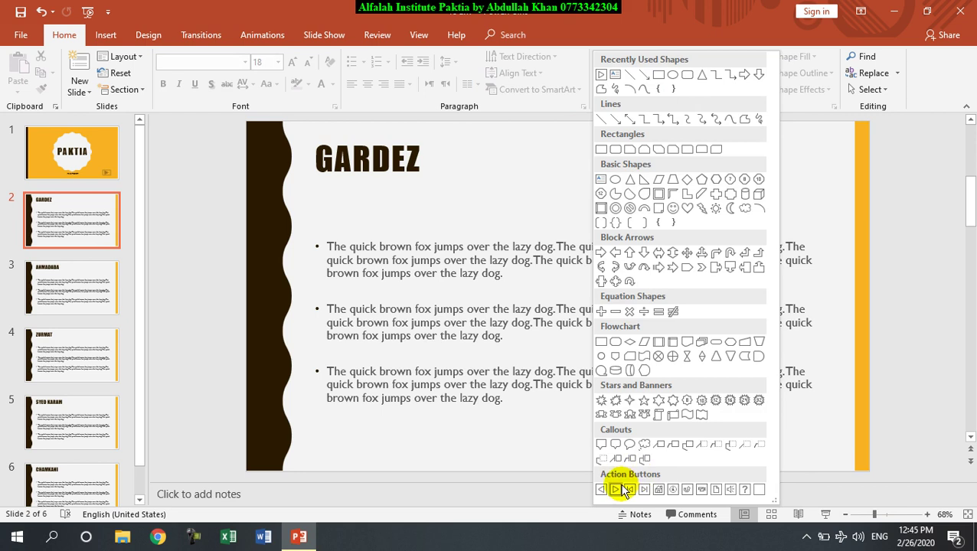
pyautogui.click(622, 489)
pyautogui.click(751, 414)
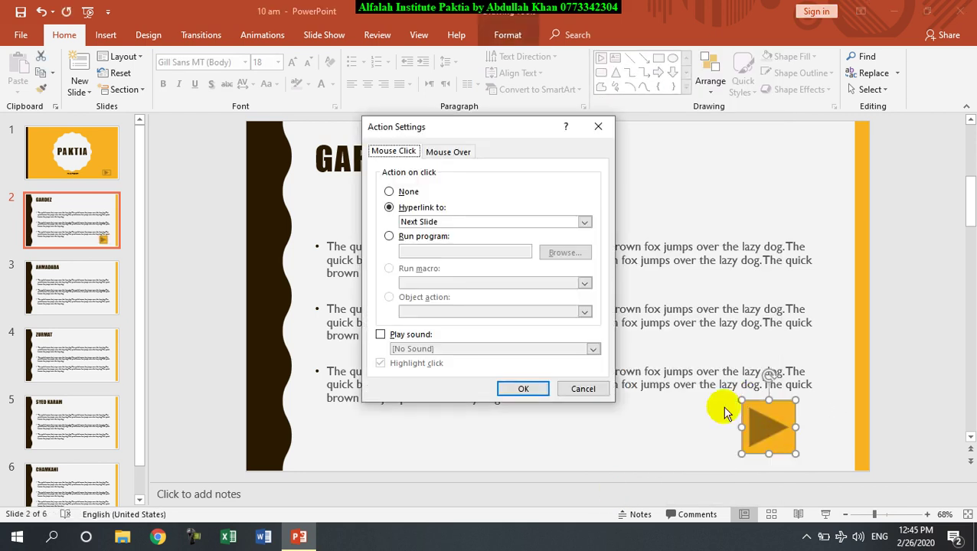
pyautogui.click(578, 223)
pyautogui.click(422, 371)
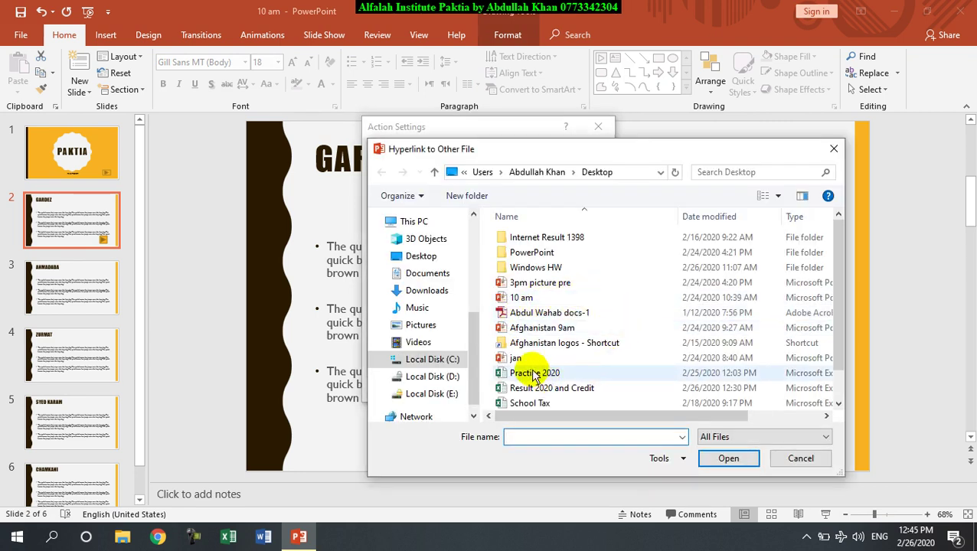
pyautogui.click(534, 373)
pyautogui.click(728, 459)
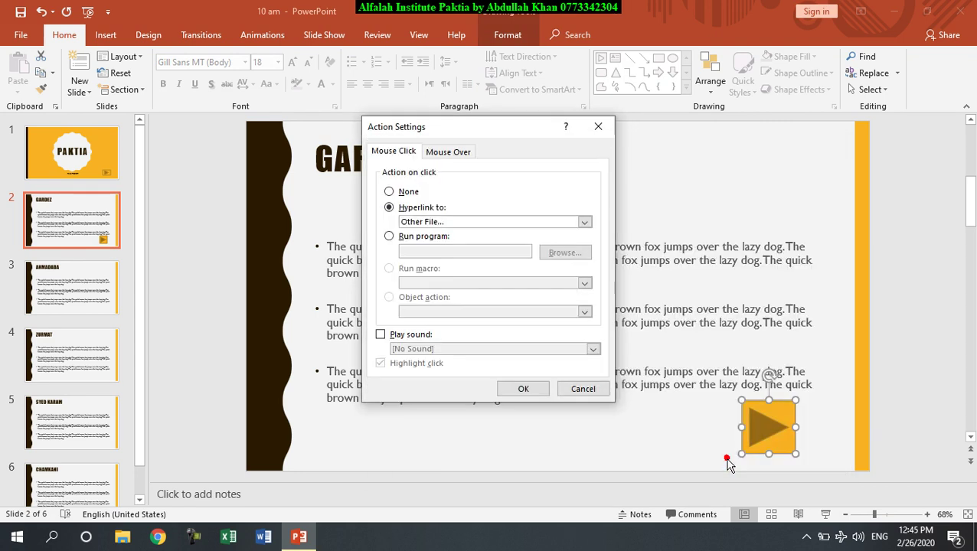
pyautogui.click(523, 389)
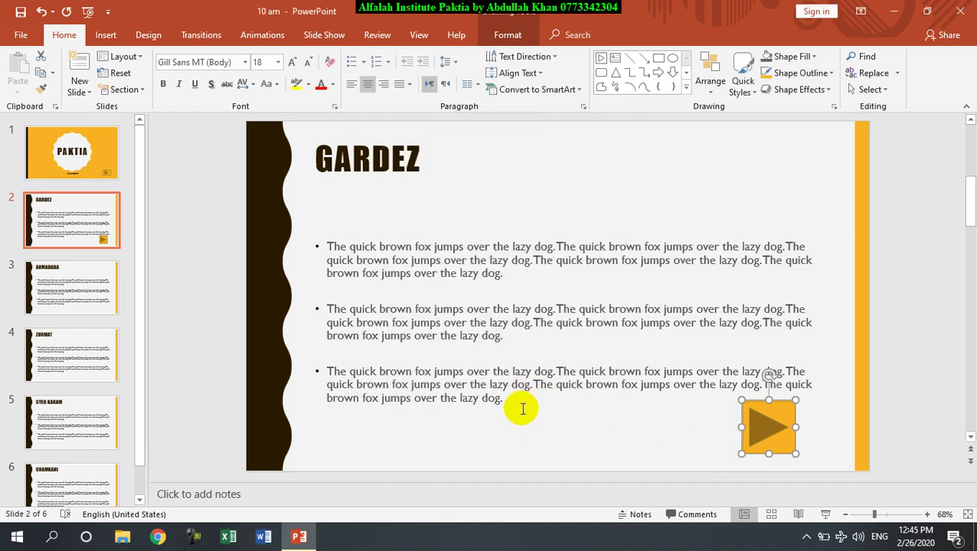
# Test the workbook link with Shift+F5, close Excel, and delete the button
pyautogui.hotkey('shift', 'F5')
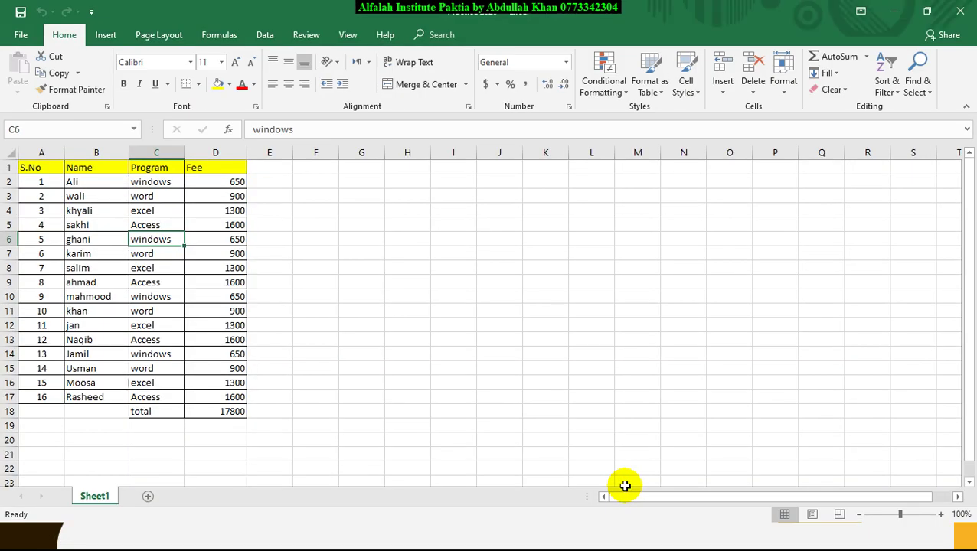
pyautogui.click(964, 14)
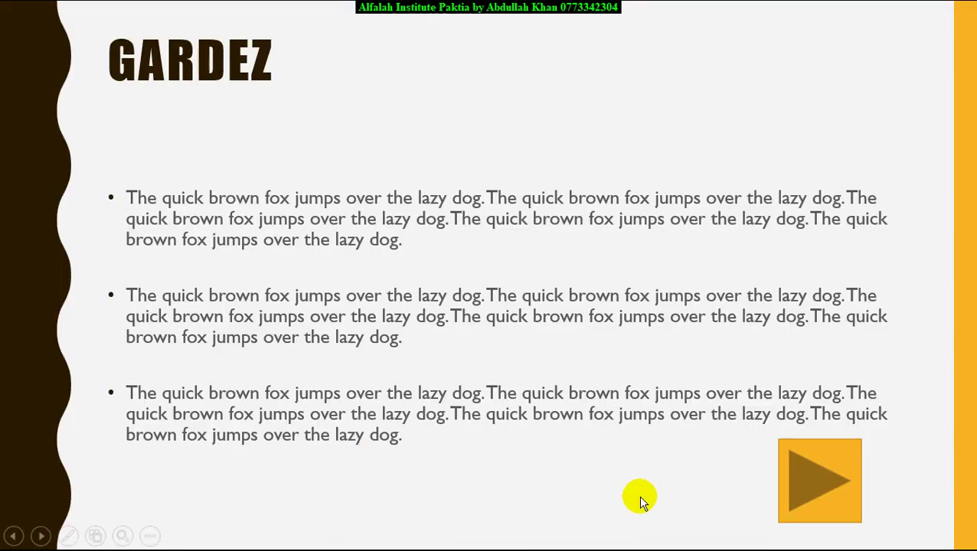
pyautogui.press('Escape')
pyautogui.press('Delete')
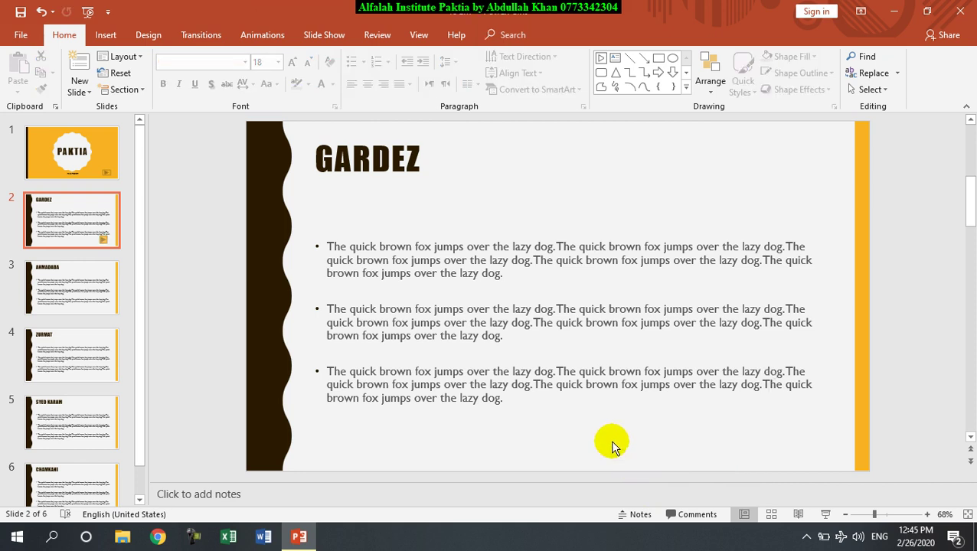
# Place an action button on the GARDEZ slide set to Run program
pyautogui.click(686, 87)
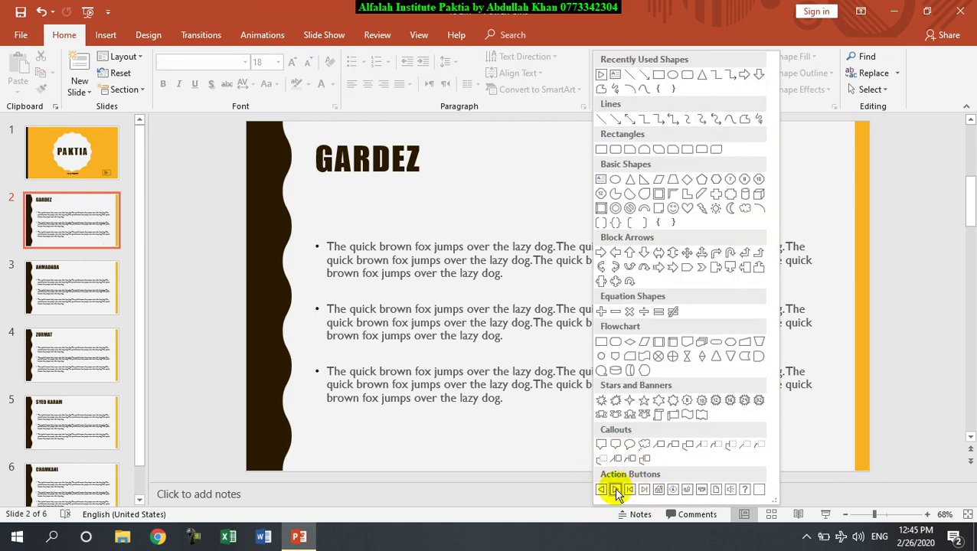
pyautogui.click(616, 489)
pyautogui.click(761, 419)
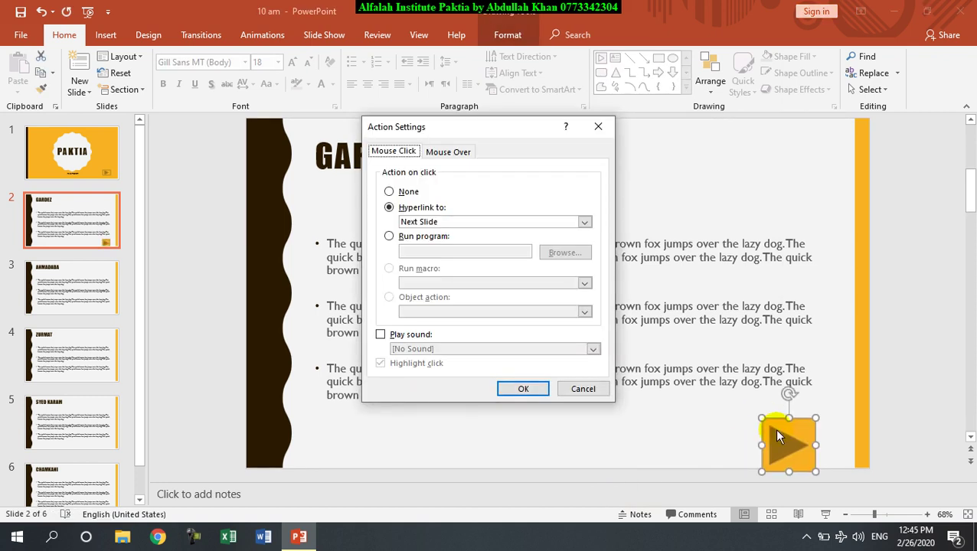
pyautogui.click(406, 237)
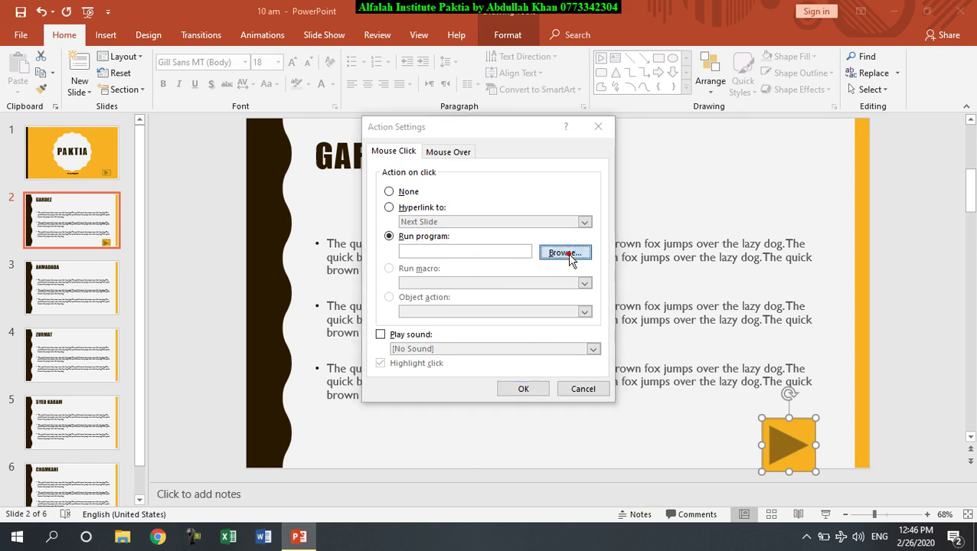
# Browse the Desktop for the program with the file type filter set to All Files
pyautogui.click(567, 255)
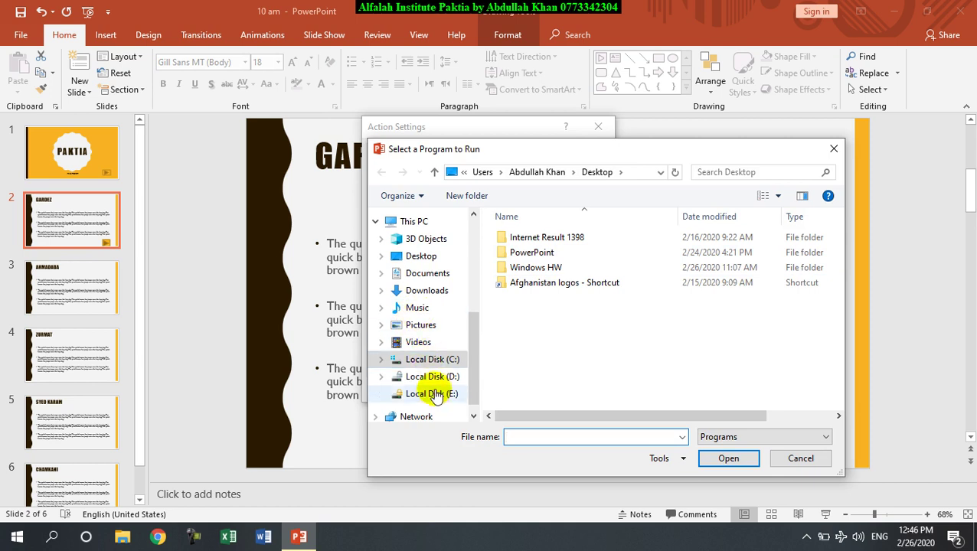
pyautogui.click(788, 438)
pyautogui.click(736, 451)
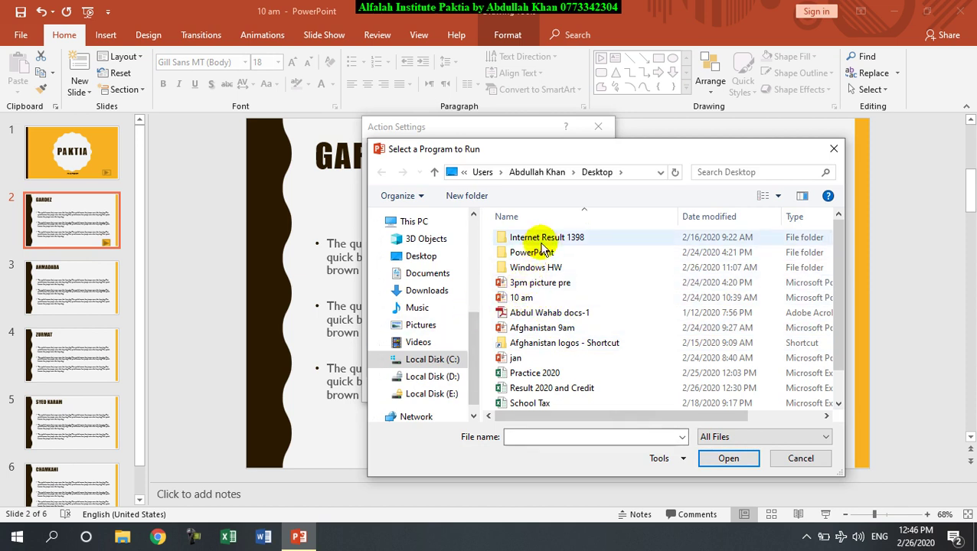
# Open the Access shortcut's file location in the Start Menu Programs folder, then return to PowerPoint's program chooser
pyautogui.click(14, 544)
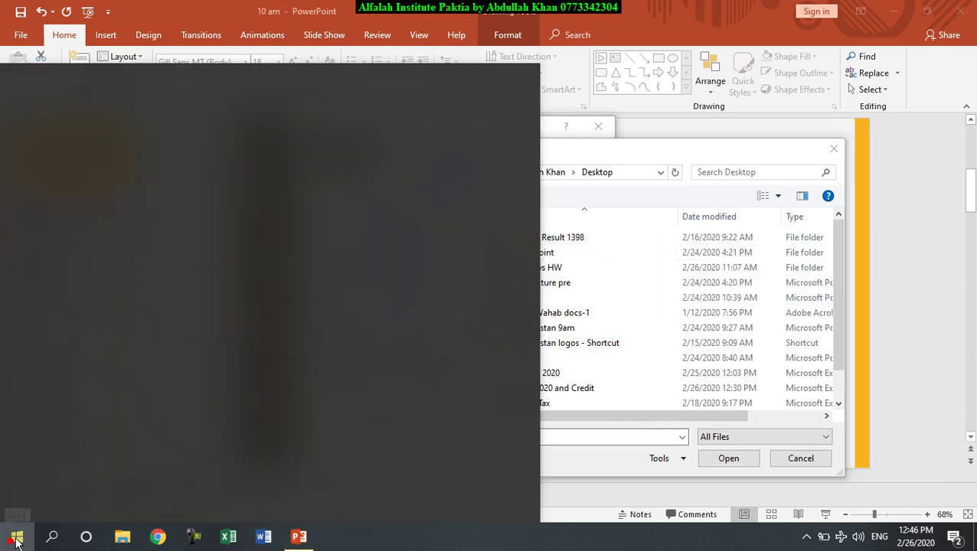
pyautogui.rightClick(75, 338)
pyautogui.moveTo(115, 377)
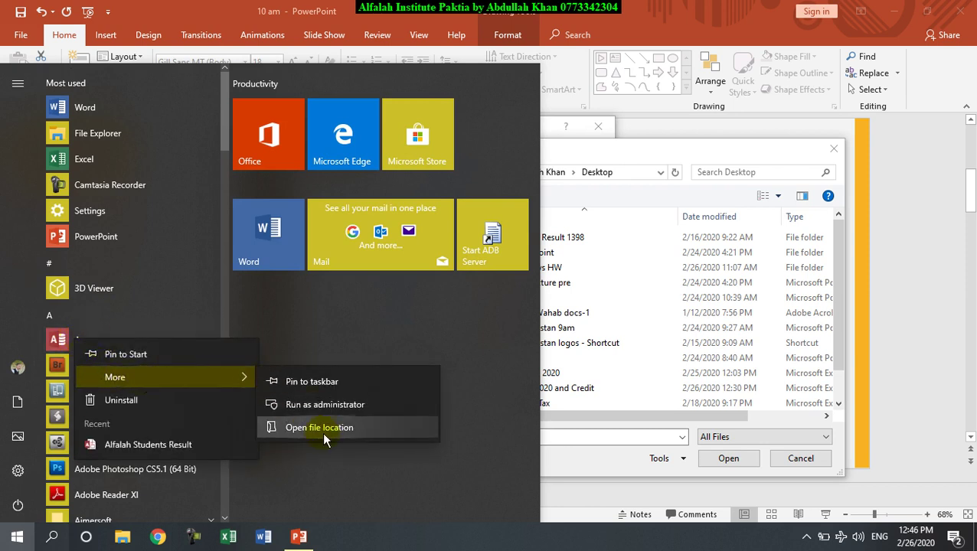
pyautogui.click(320, 428)
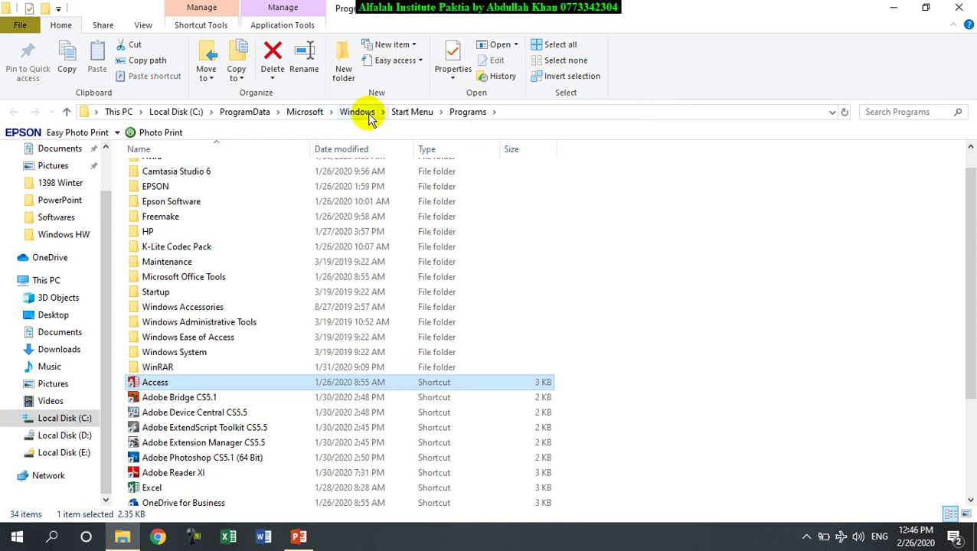
pyautogui.click(298, 537)
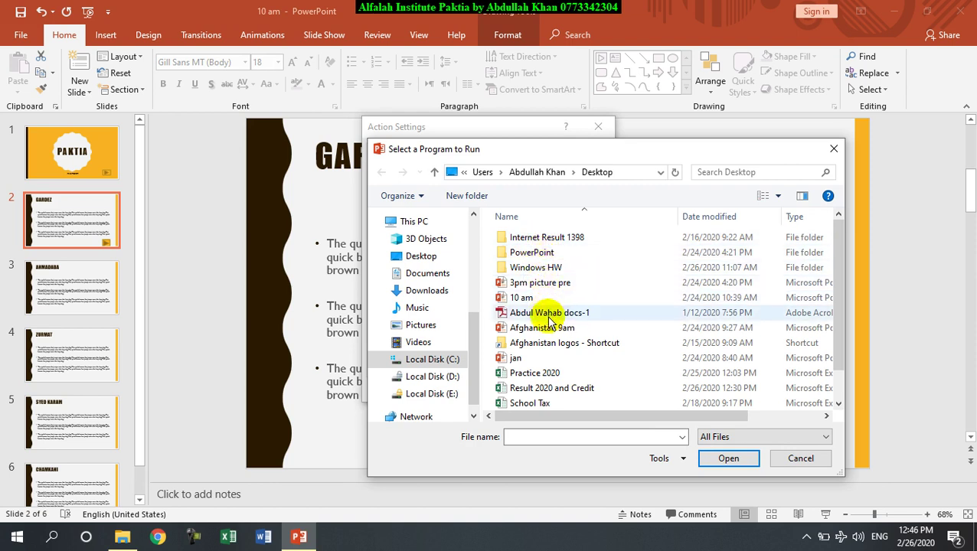
# Browse drive C in the program chooser, then close it without picking a program
pyautogui.click(425, 360)
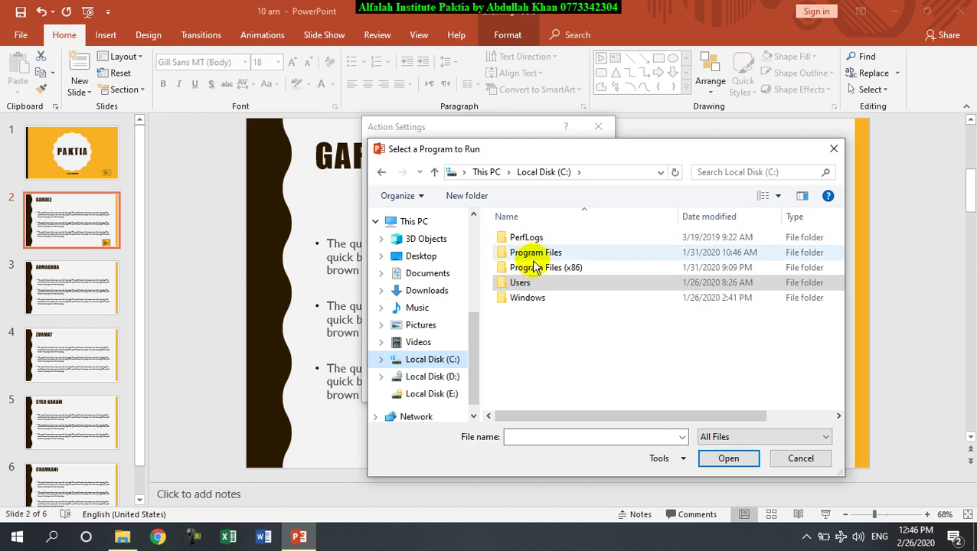
pyautogui.click(536, 337)
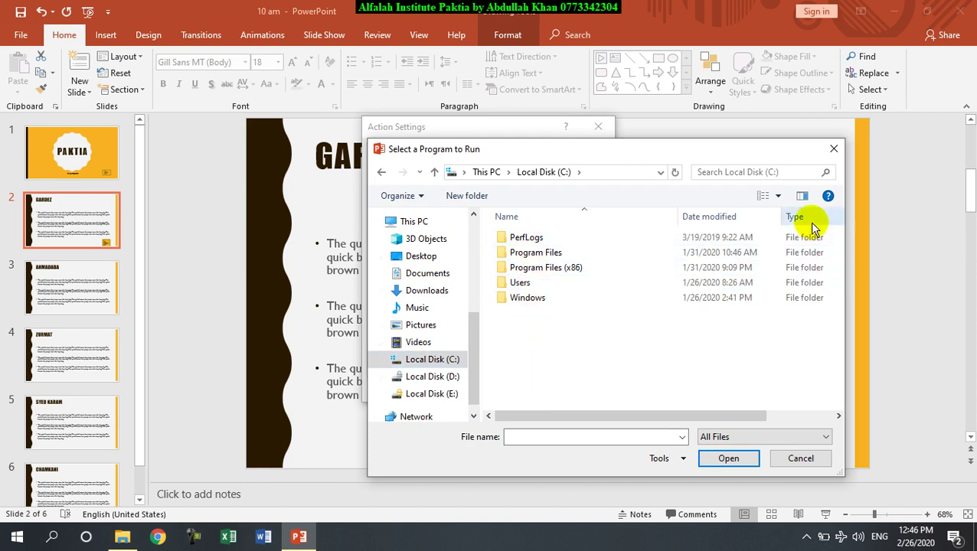
pyautogui.click(833, 148)
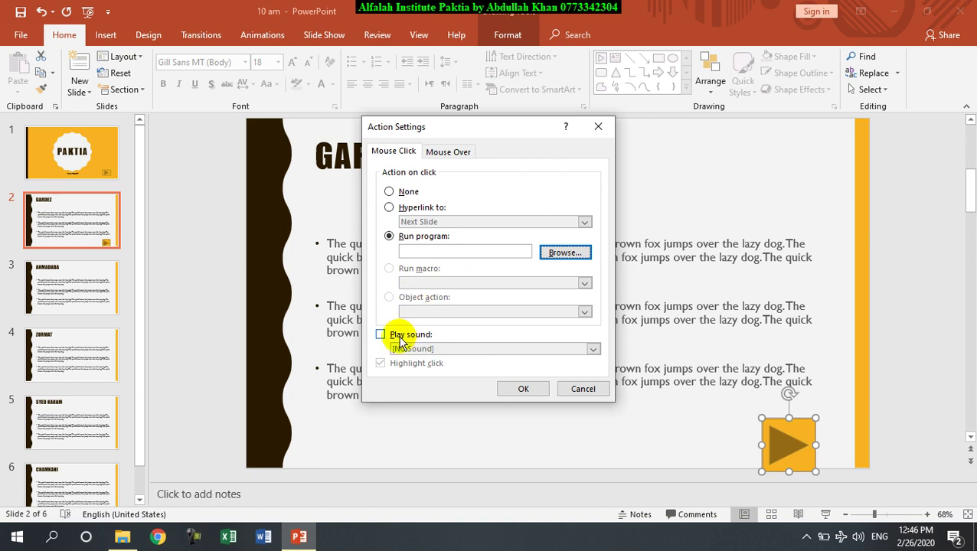
# Set both the Mouse Click and Mouse Over actions of the GARDEZ button to None
pyautogui.click(457, 152)
pyautogui.click(400, 205)
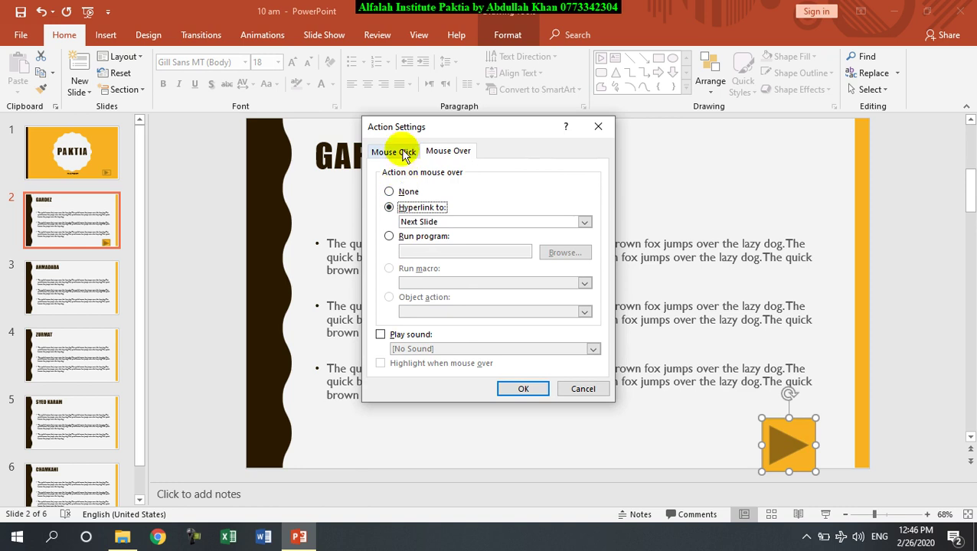
pyautogui.click(393, 152)
pyautogui.click(401, 193)
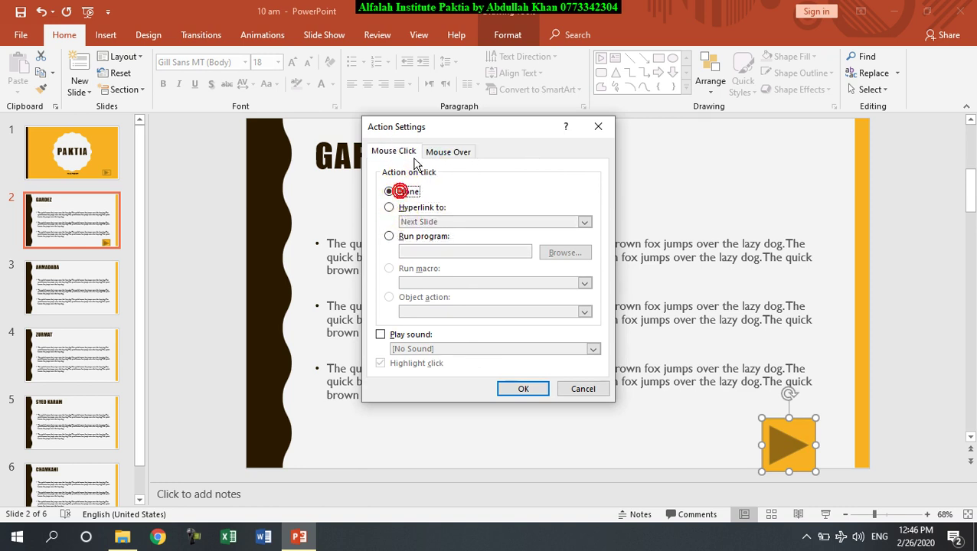
pyautogui.click(452, 151)
pyautogui.click(399, 193)
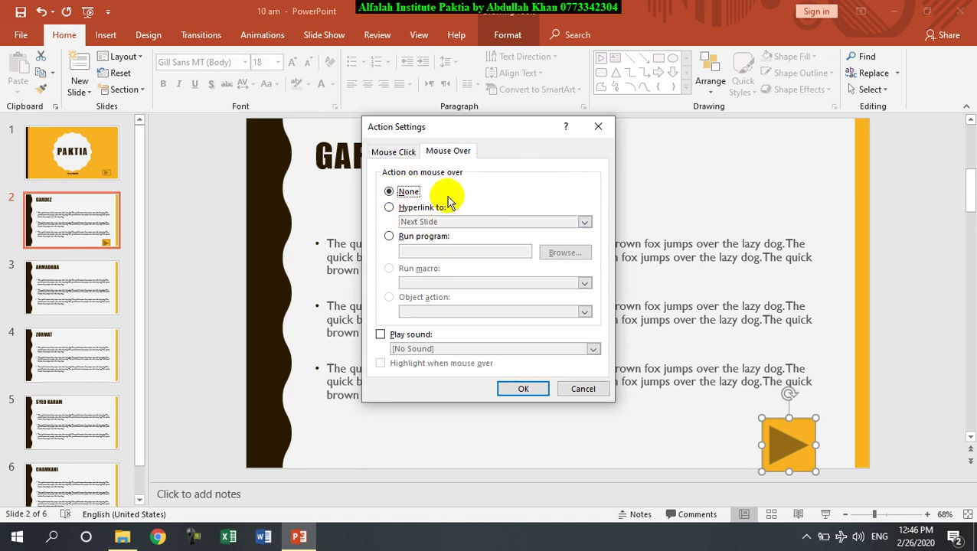
# Tick Play sound for Mouse Over and choose the Applause sound
pyautogui.click(381, 335)
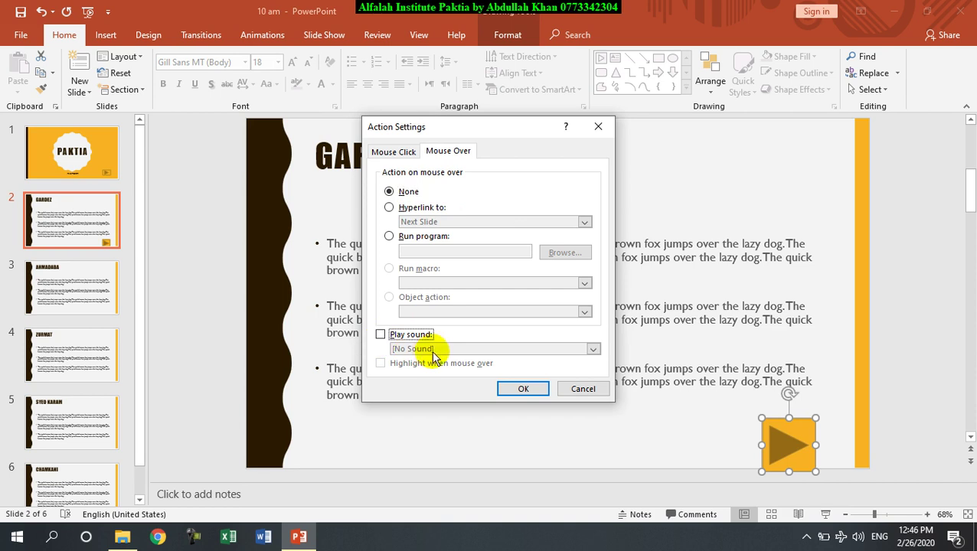
pyautogui.click(380, 334)
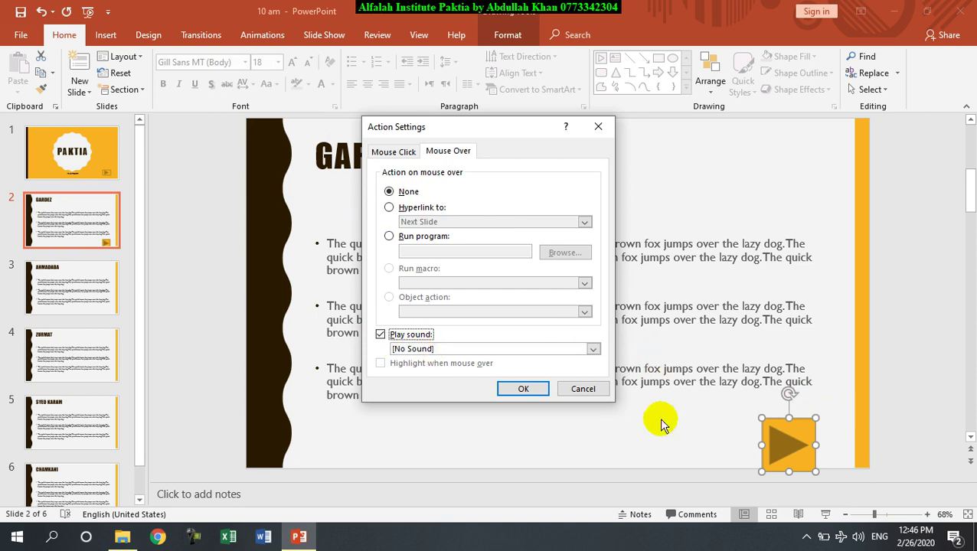
pyautogui.click(495, 350)
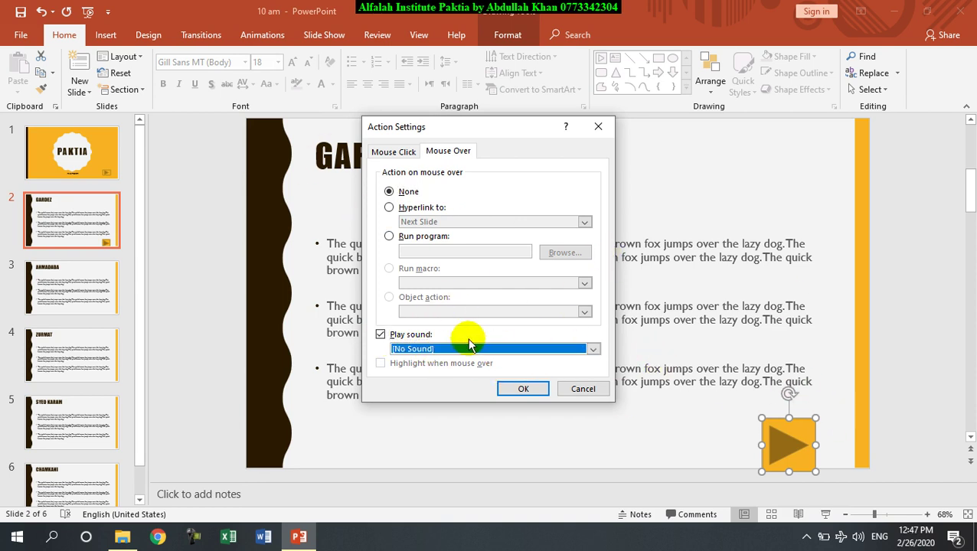
pyautogui.click(467, 350)
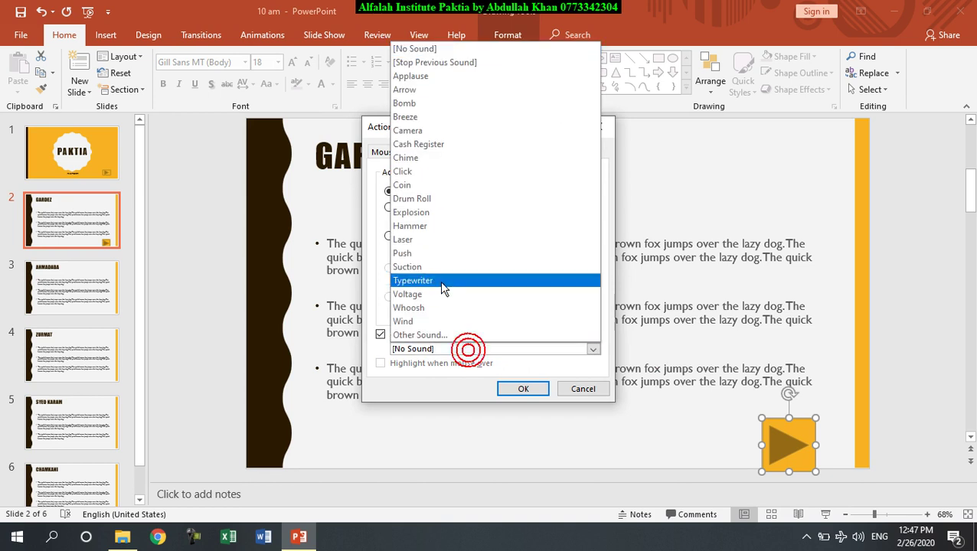
pyautogui.click(419, 76)
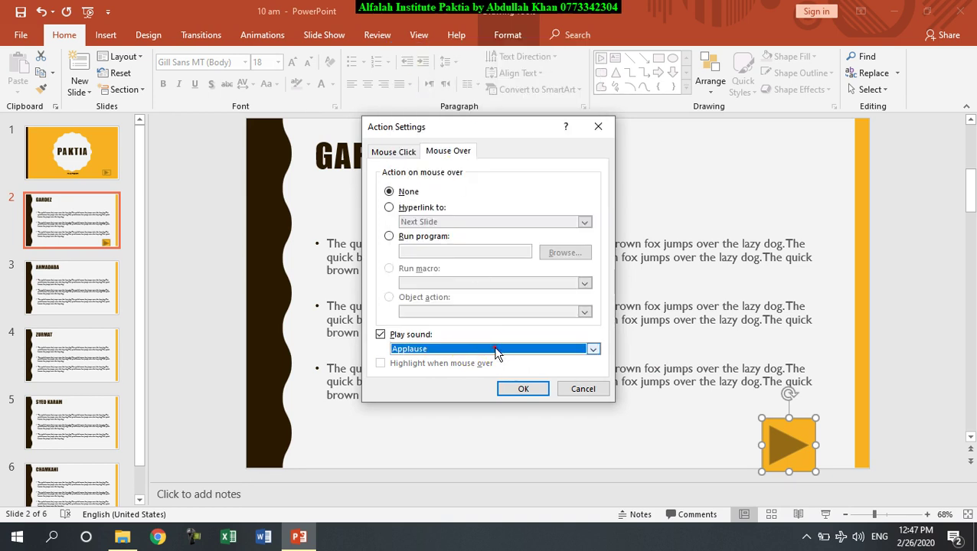
pyautogui.click(496, 350)
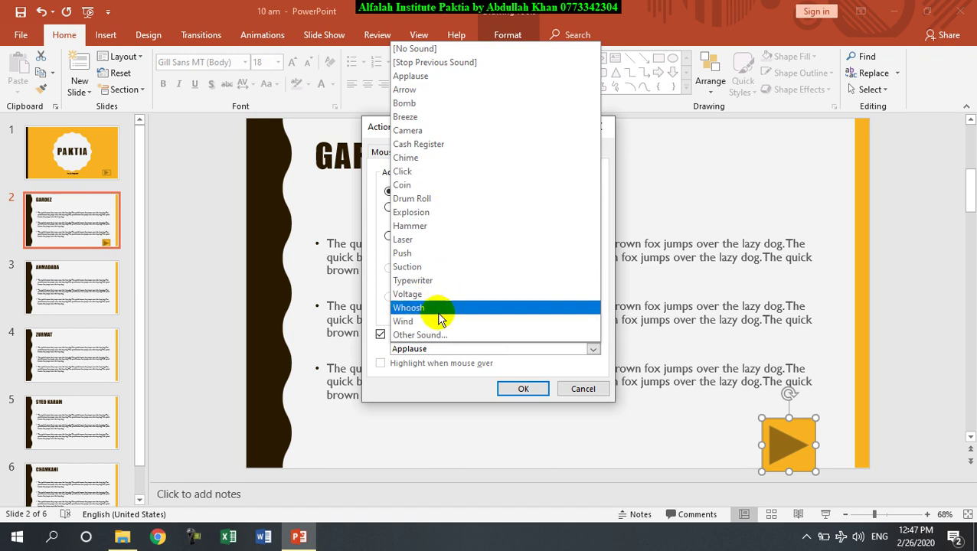
pyautogui.click(428, 335)
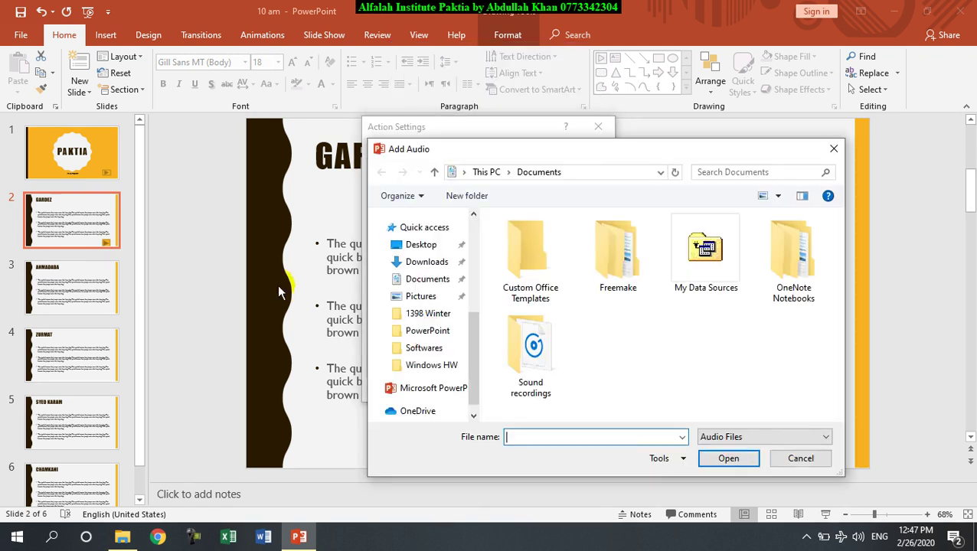
pyautogui.click(788, 460)
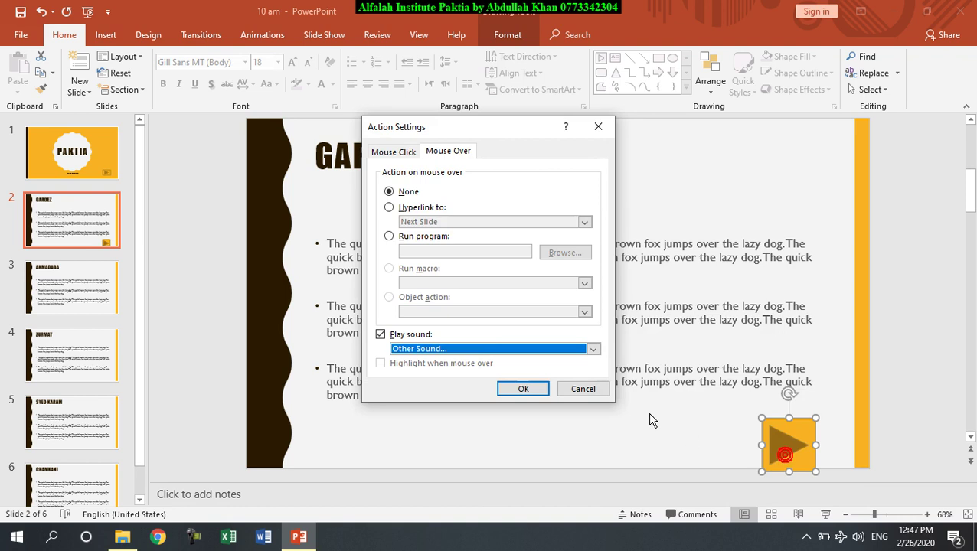
pyautogui.click(465, 349)
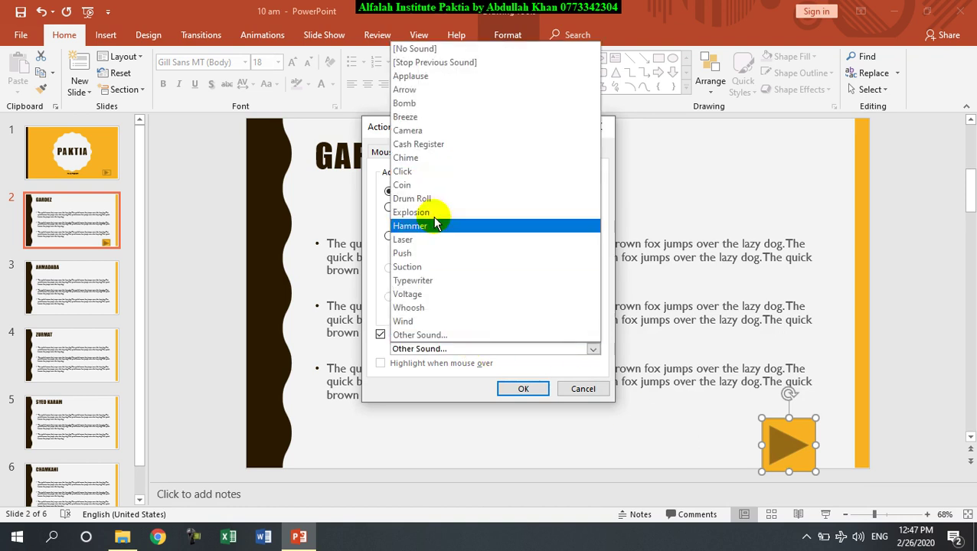
pyautogui.click(436, 79)
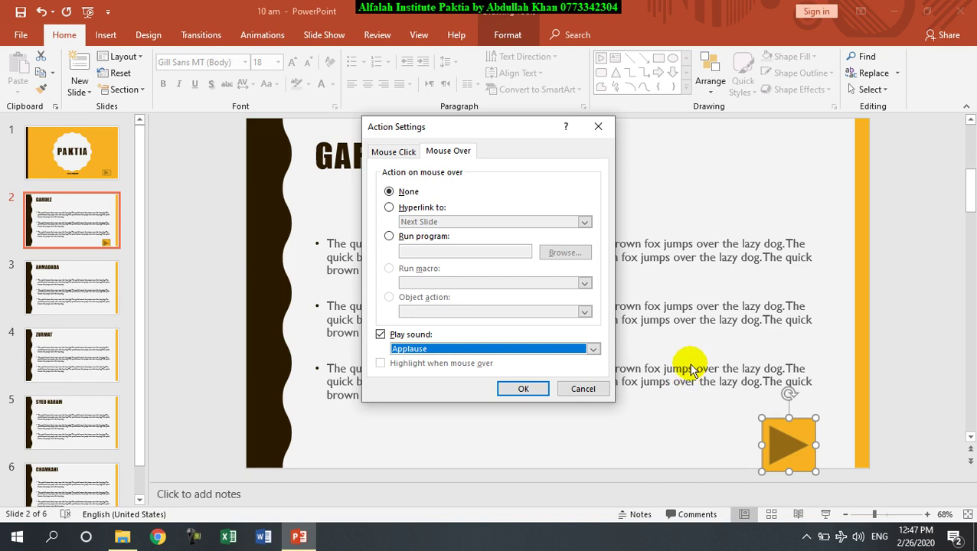
# Confirm the Applause hover setting, test it in an F5 slide show, then delete the play button
pyautogui.click(512, 388)
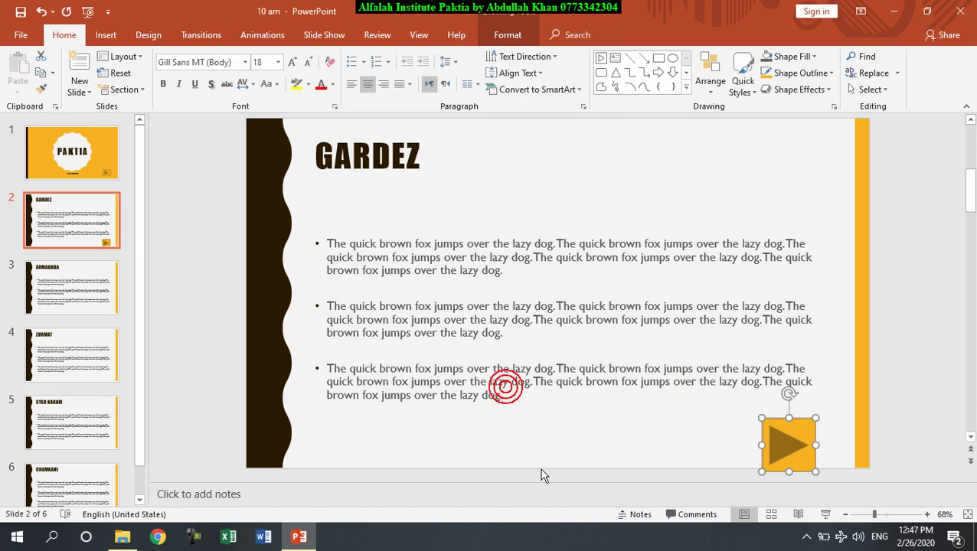
pyautogui.press('F5')
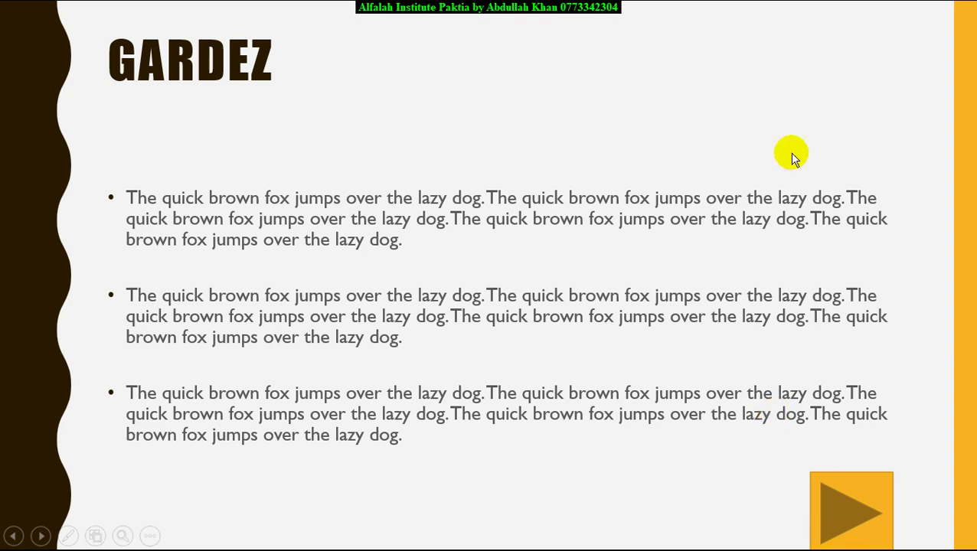
pyautogui.press('Escape')
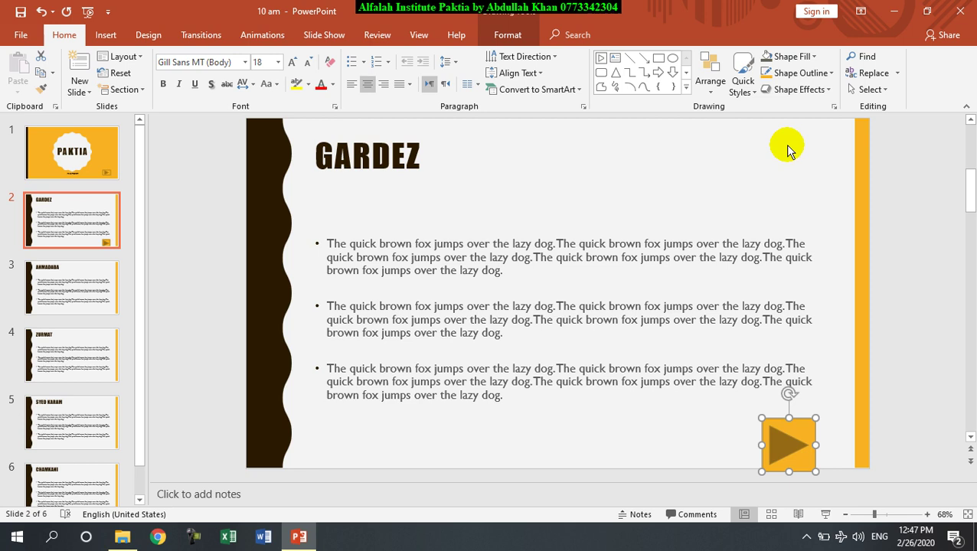
pyautogui.press('Delete')
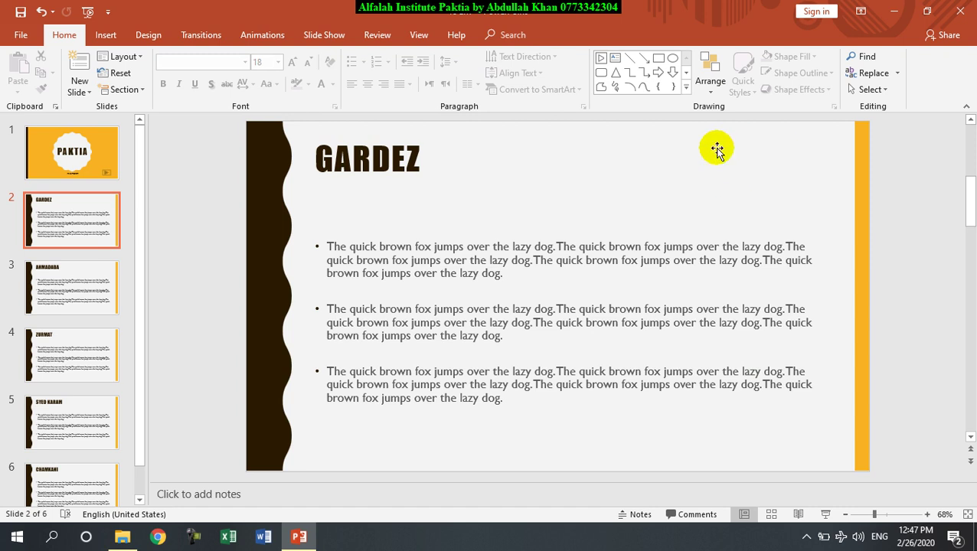
# Browse the Shapes gallery and open the formatting options for the bulleted body text box
pyautogui.click(687, 90)
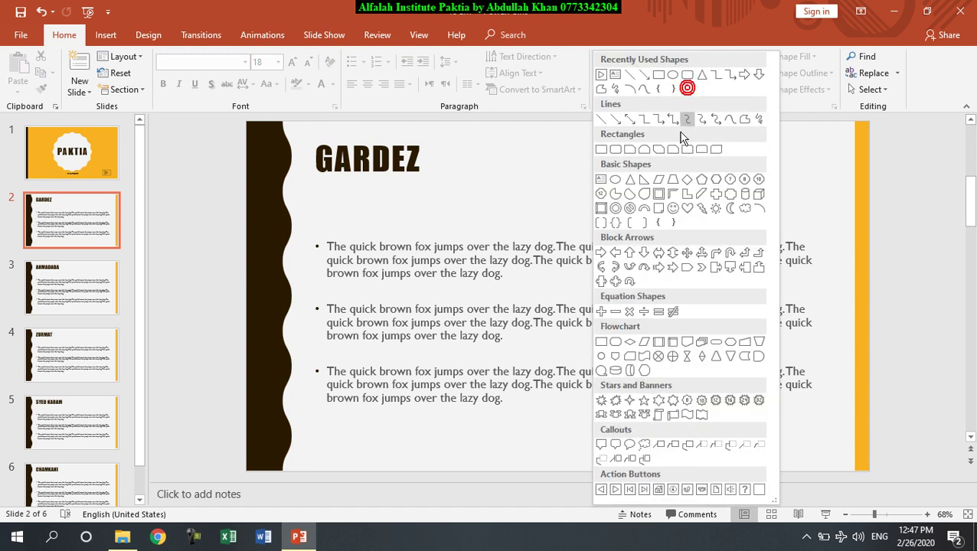
pyautogui.click(714, 400)
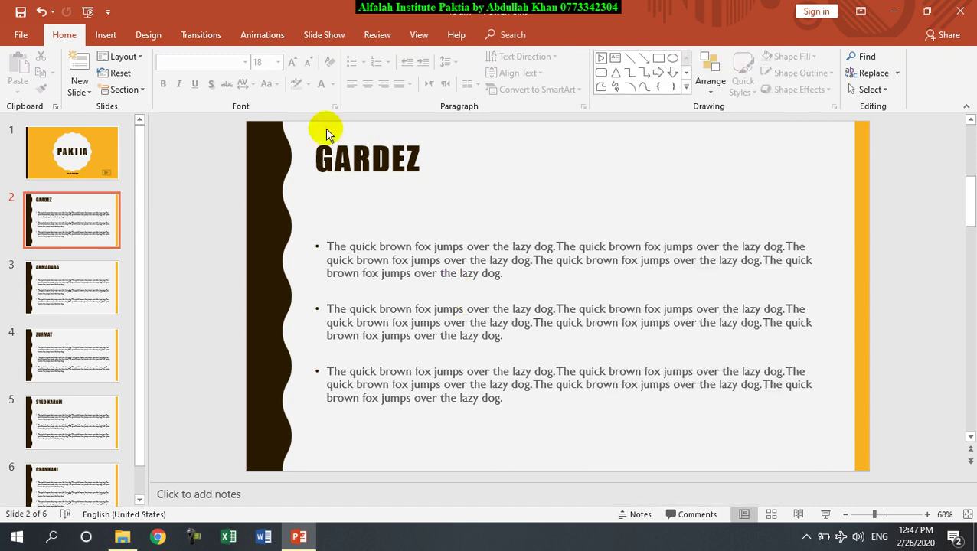
pyautogui.click(452, 253)
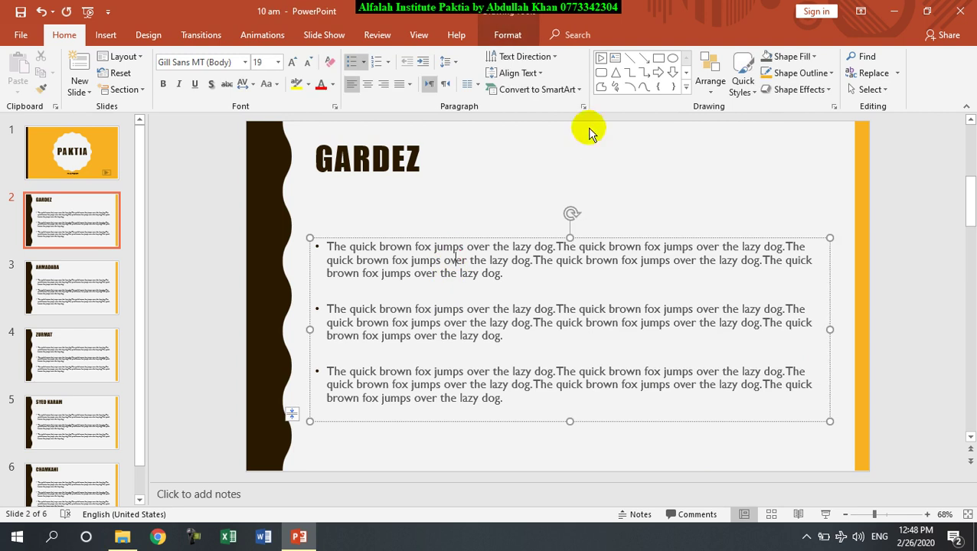
pyautogui.click(555, 60)
pyautogui.click(545, 246)
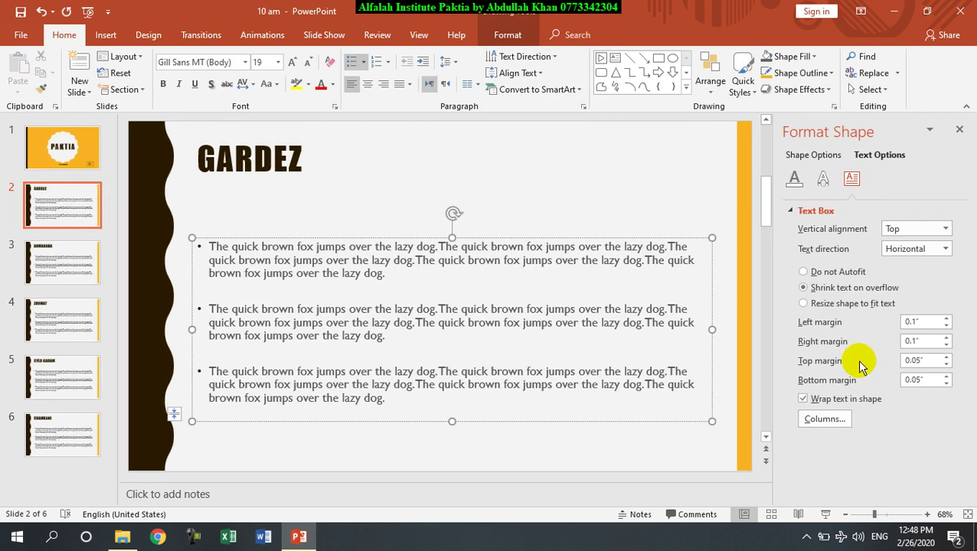
# Close the presentation with Don't Save, then close the File Explorer window
pyautogui.click(967, 11)
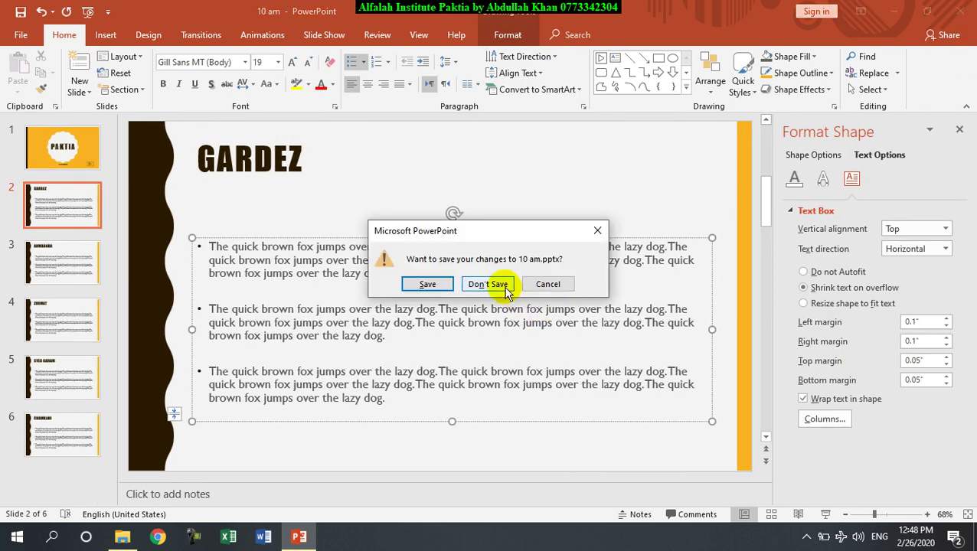
pyautogui.click(499, 283)
pyautogui.click(966, 7)
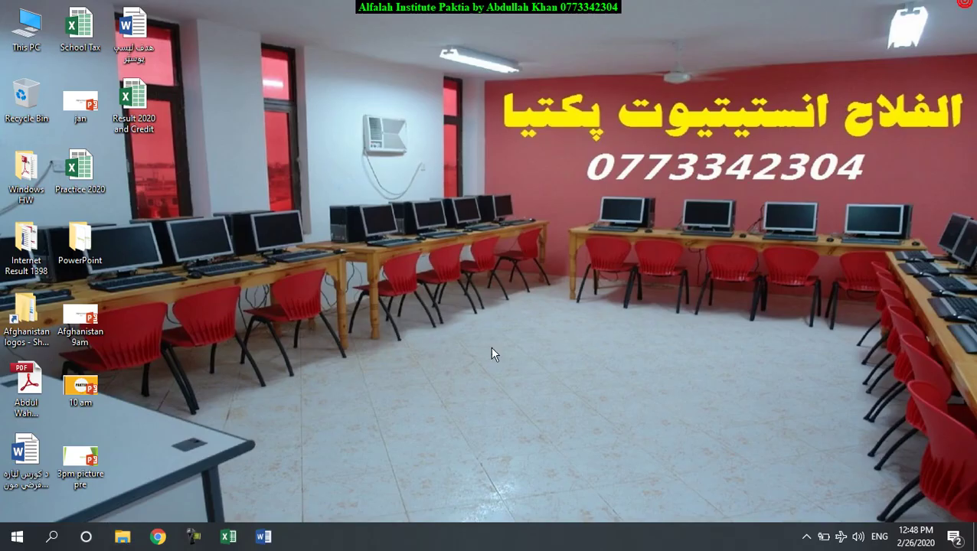